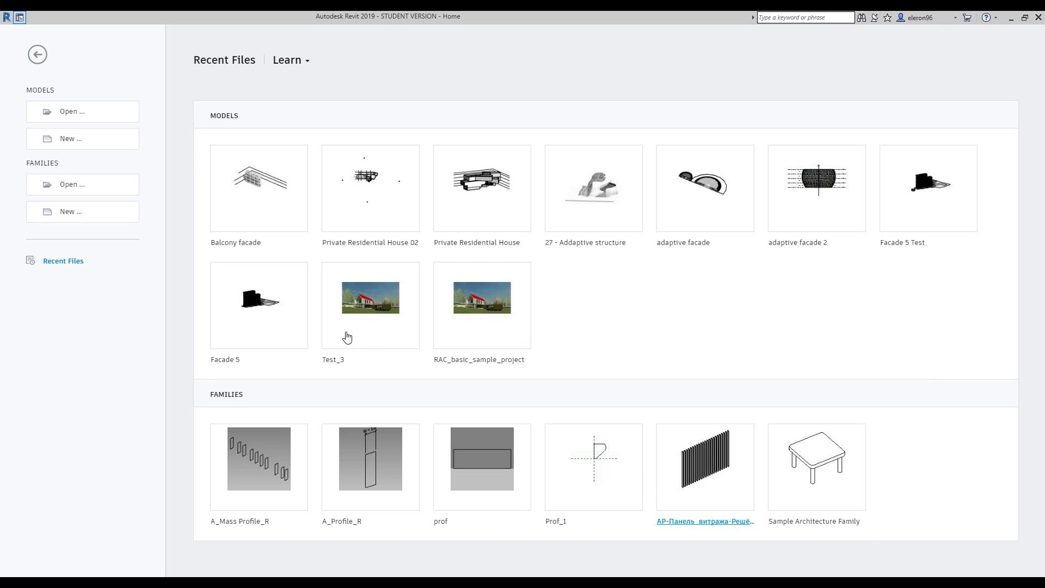
Create a new project from the Architectural Template.
left_click(84, 138)
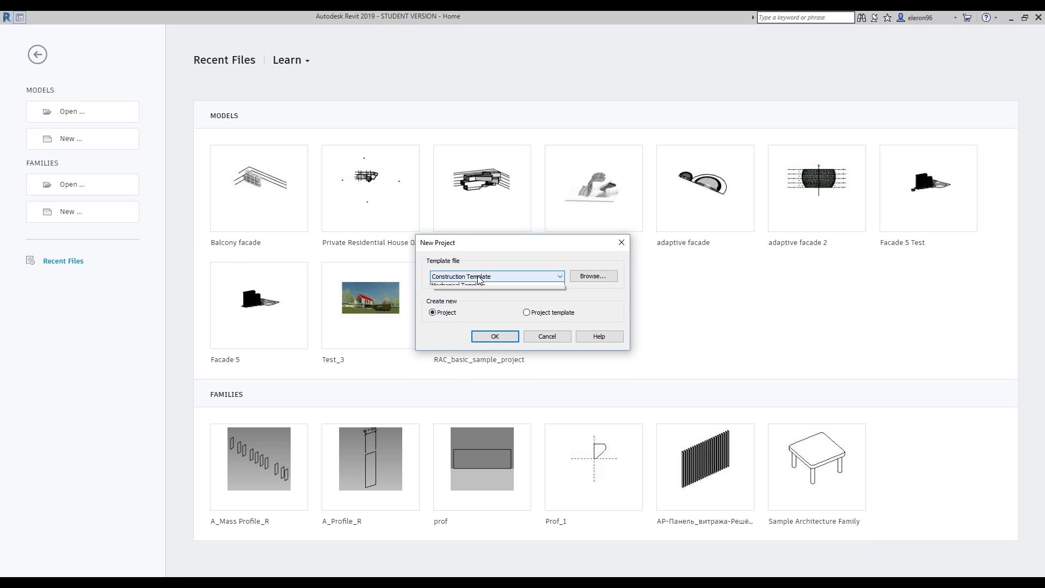
left_click(480, 279)
left_click(470, 300)
left_click(484, 278)
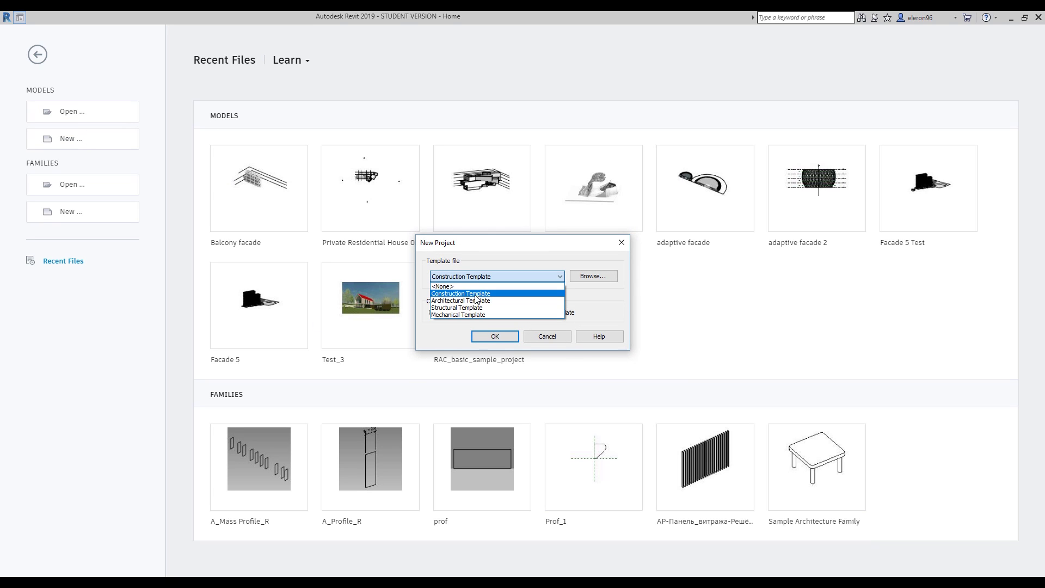
left_click(471, 297)
left_click(492, 337)
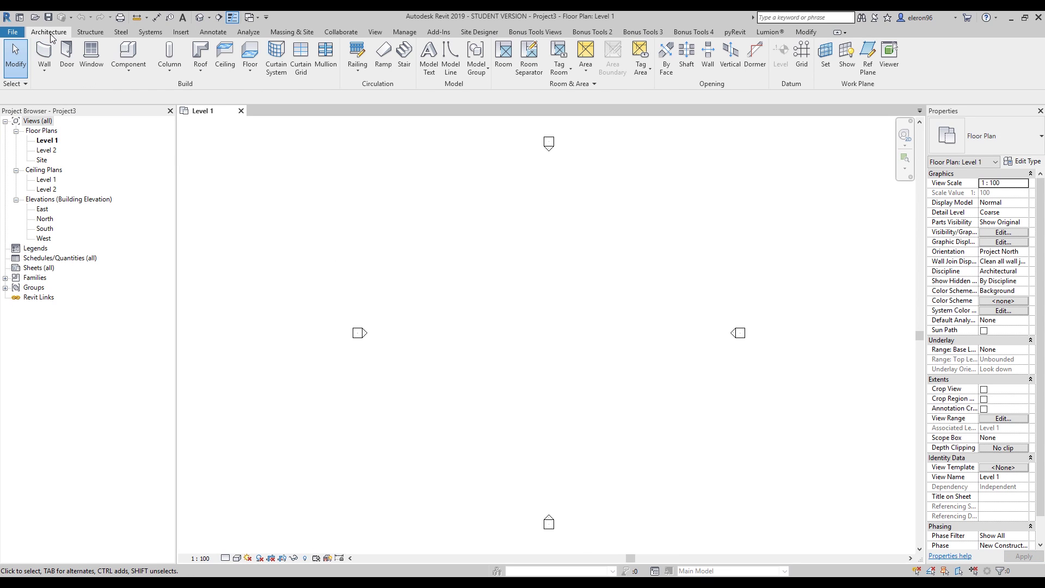
Draw a straight horizontal Curtain Wall about 30000 mm long across the middle of the Level 1 plan.
left_click(38, 56)
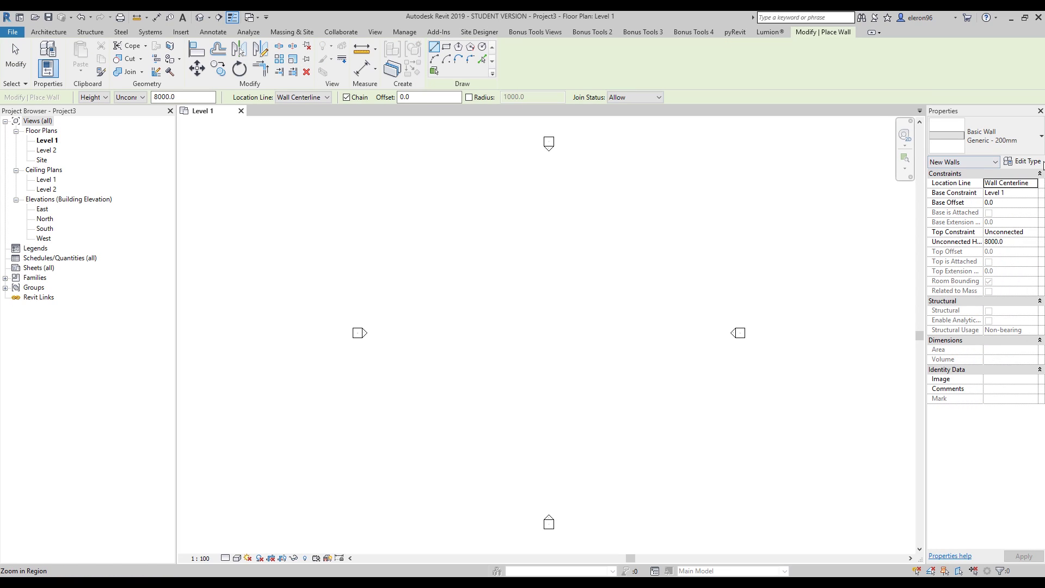
left_click(1013, 141)
scroll(986, 256, "down", 3)
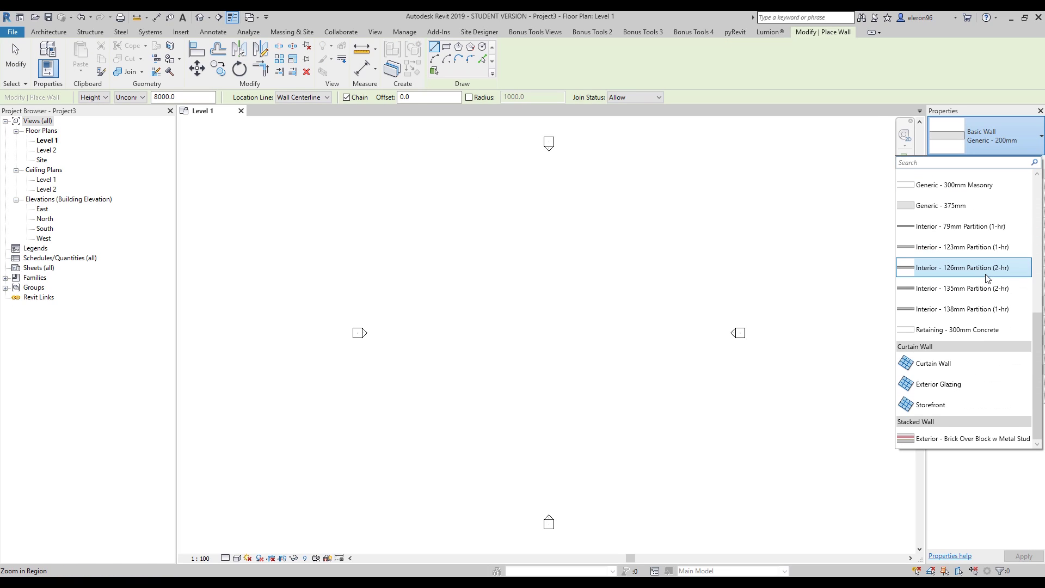
left_click(954, 370)
left_click(430, 328)
left_click(655, 328)
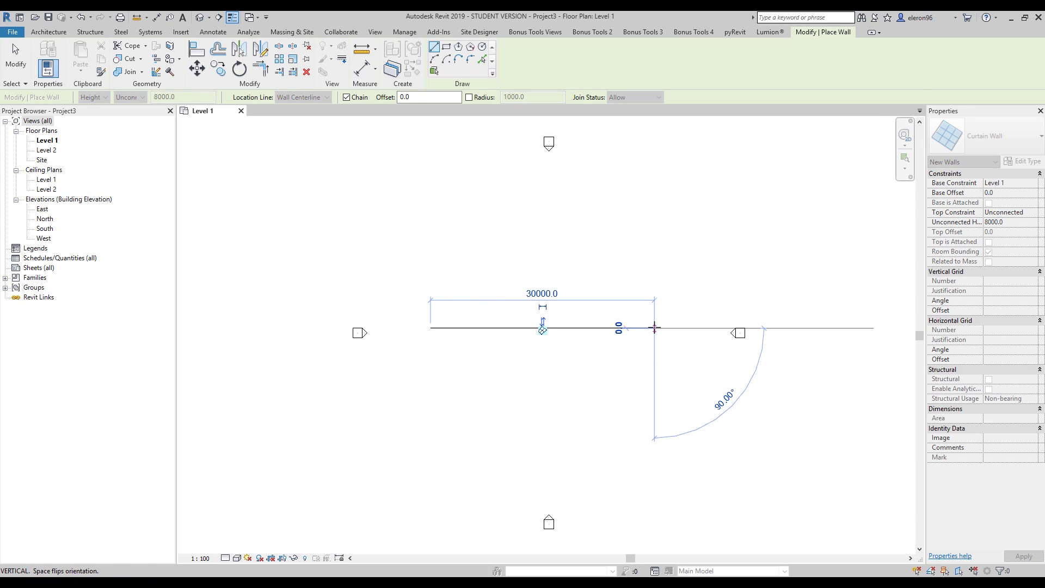
key("Escape")
key("Escape")
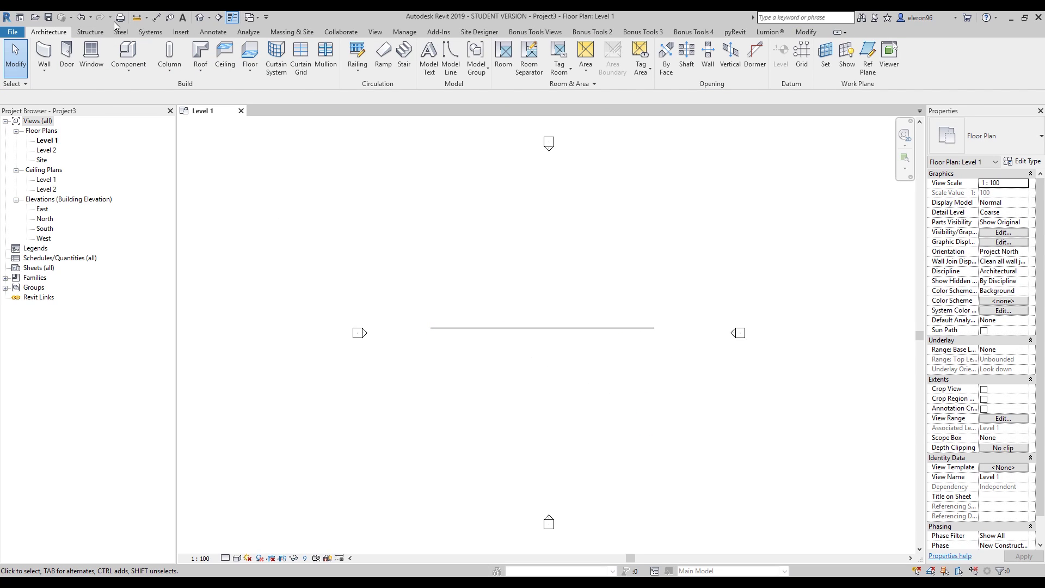
In the default 3D view, stretch the curtain wall to about 19070 mm high and shorten it to about 18300 mm long.
left_click(200, 17)
middle_click_drag(615, 290, 431, 326, "shift")
left_click(430, 325)
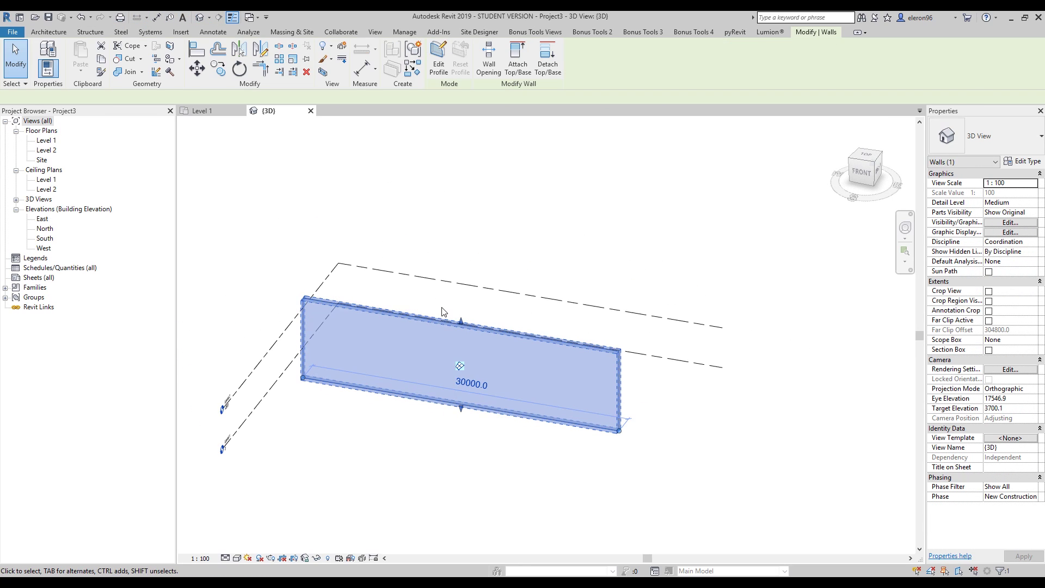
left_click_drag(460, 321, 461, 212)
middle_click_drag(593, 280, 680, 287, "shift")
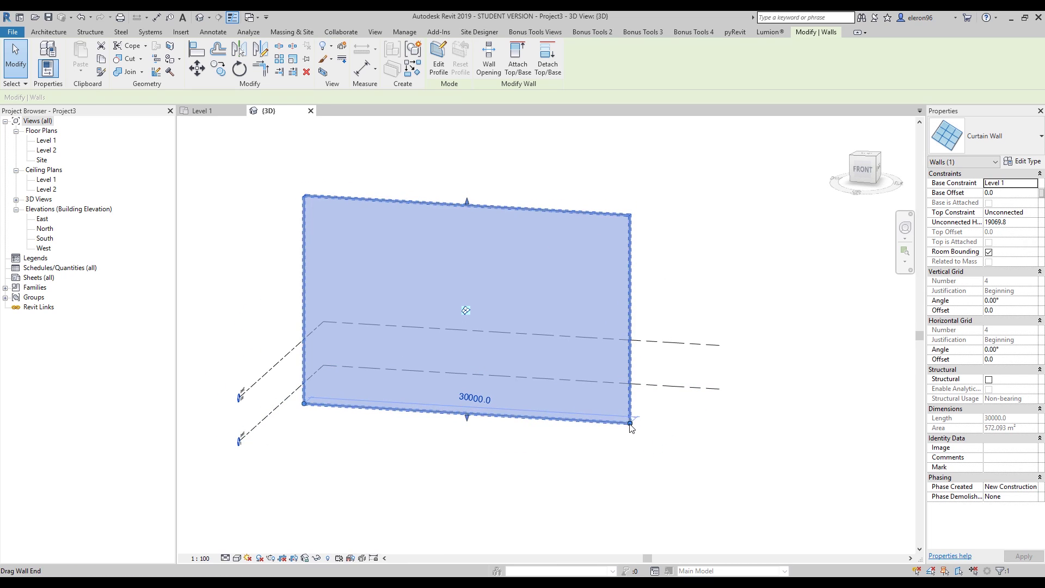
left_click_drag(629, 423, 503, 416)
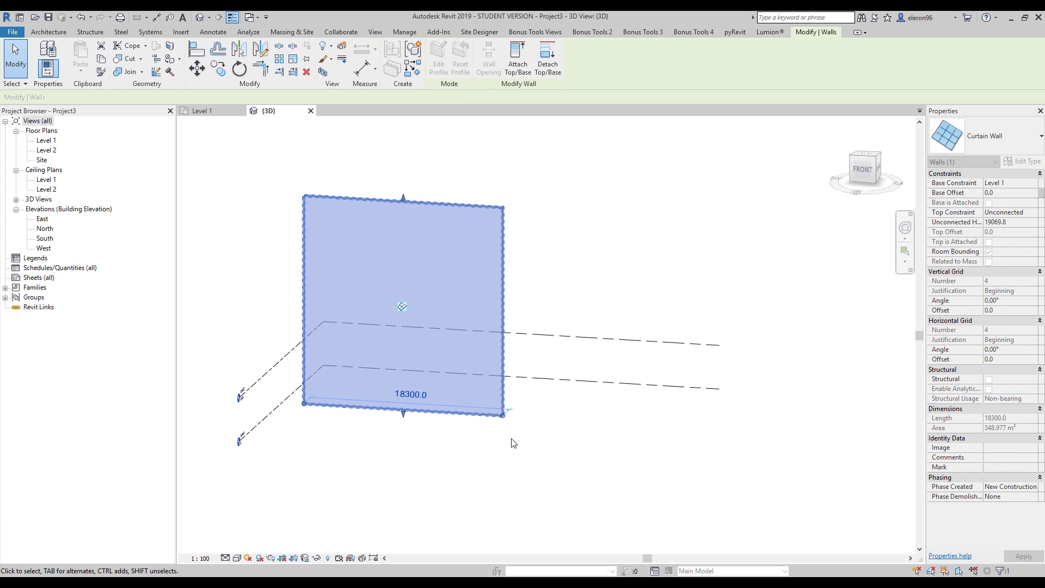
left_click(512, 440)
In the curtain wall's type properties, set the vertical grid layout to Fixed Distance with a spacing of 2000 mm.
middle_click_drag(443, 433, 485, 420, "shift")
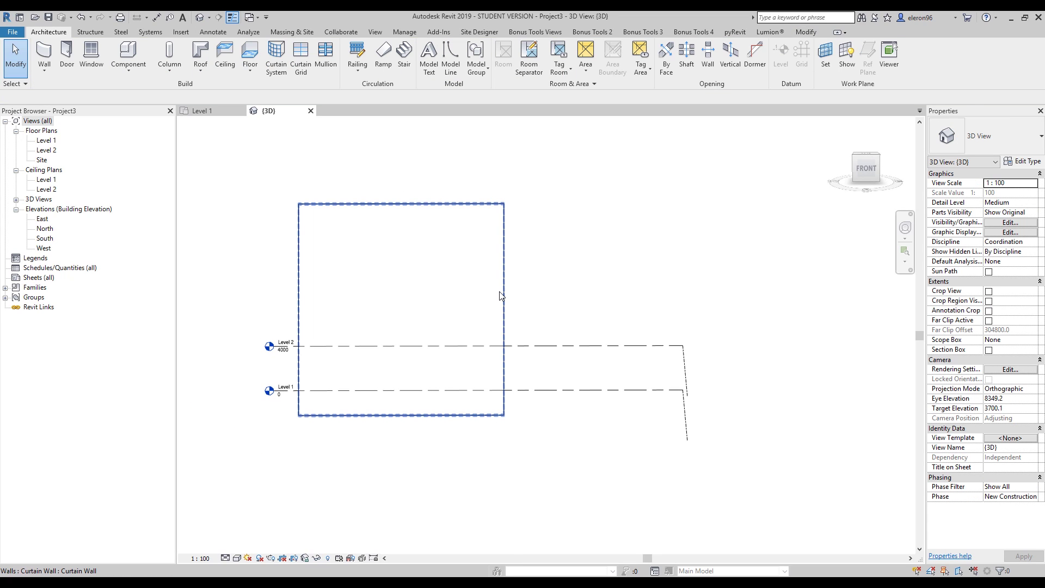
left_click(506, 296)
left_click(1023, 163)
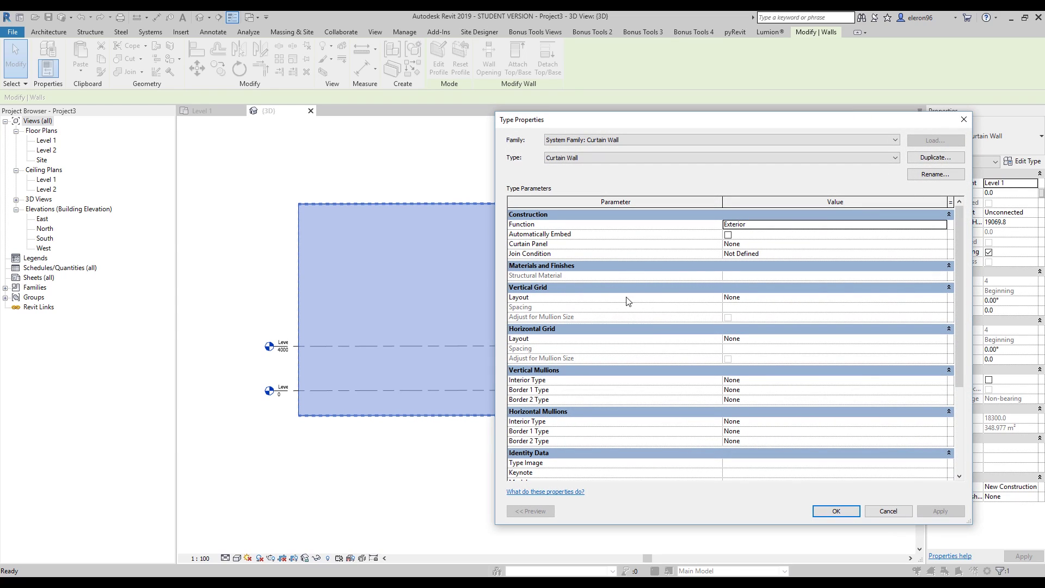
left_click(945, 299)
left_click(758, 317)
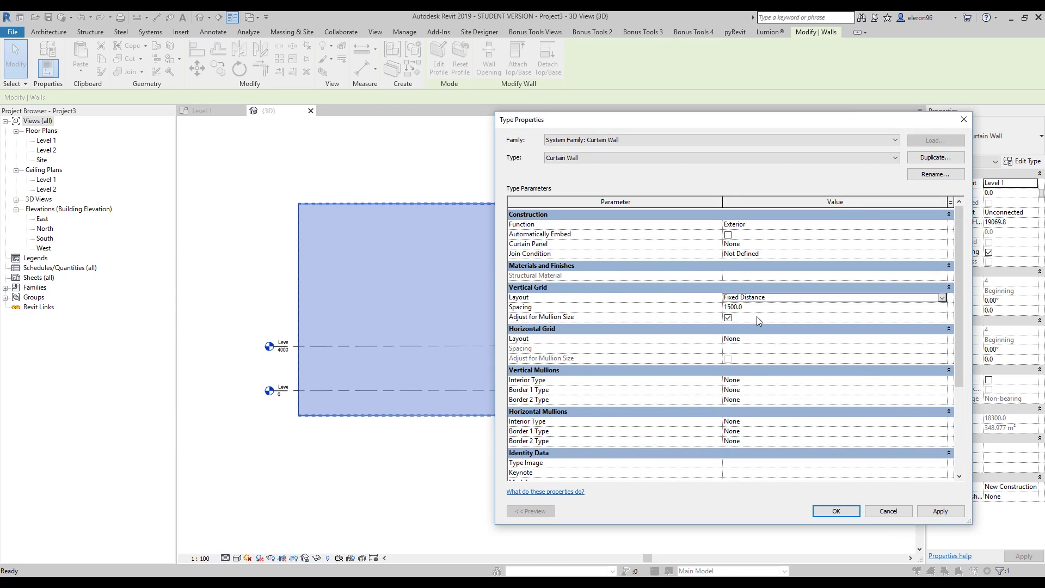
left_click(774, 310)
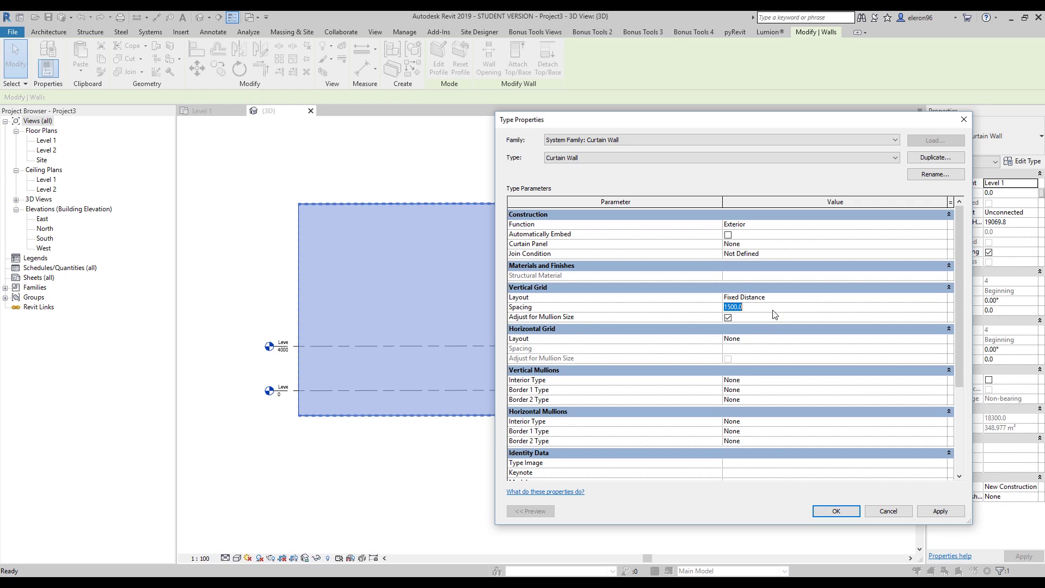
type("20")
Set the curtain wall type's horizontal grid to Fixed Distance with a spacing of 3000 mm and apply the type changes.
left_click(940, 340)
left_click(751, 356)
left_click(749, 349)
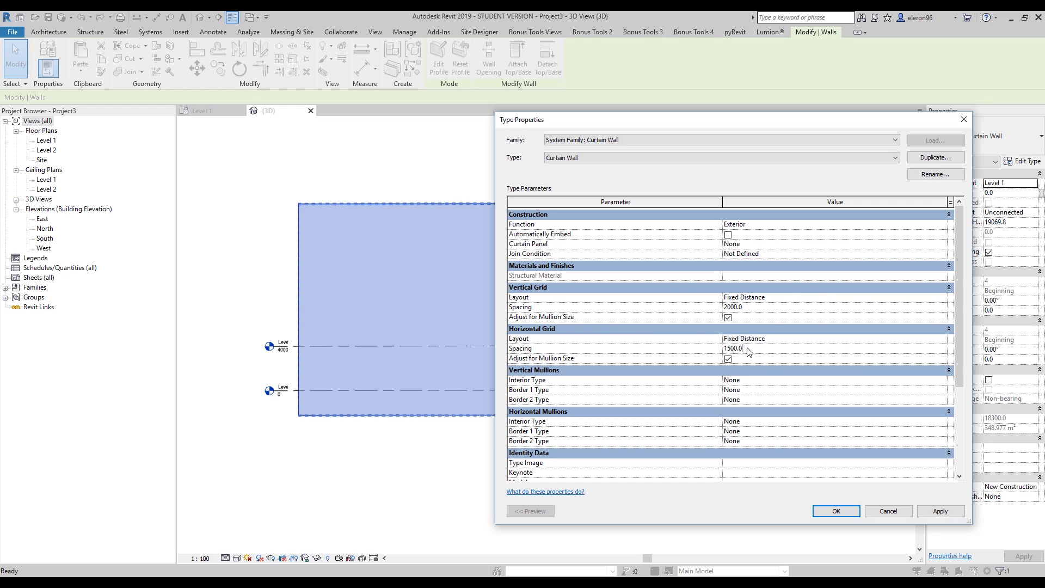
left_click_drag(747, 348, 689, 340)
type("30")
left_click(828, 511)
left_click(540, 460)
middle_click_drag(522, 457, 661, 440)
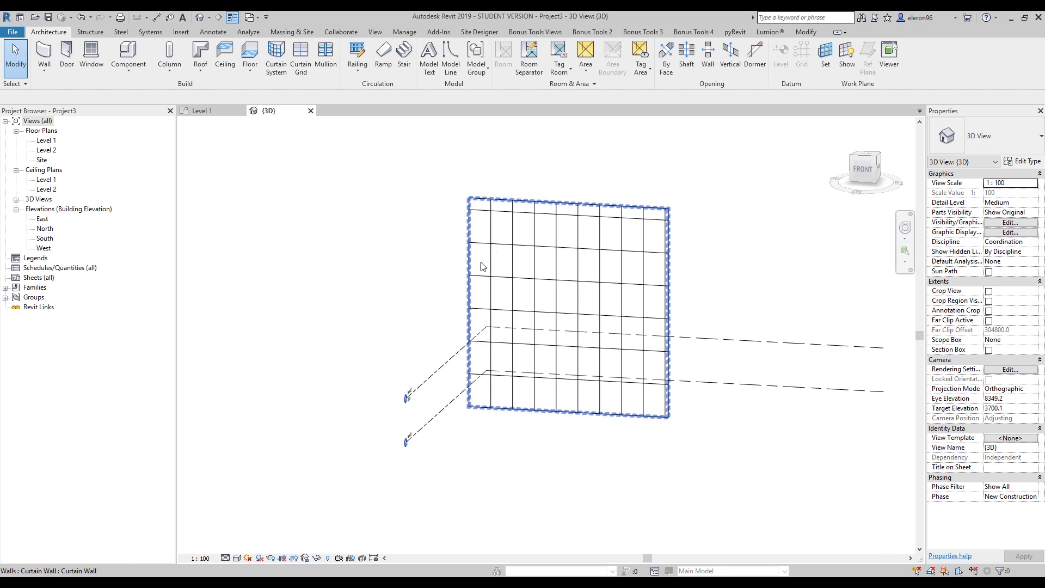
middle_click_drag(483, 267, 556, 464, "shift")
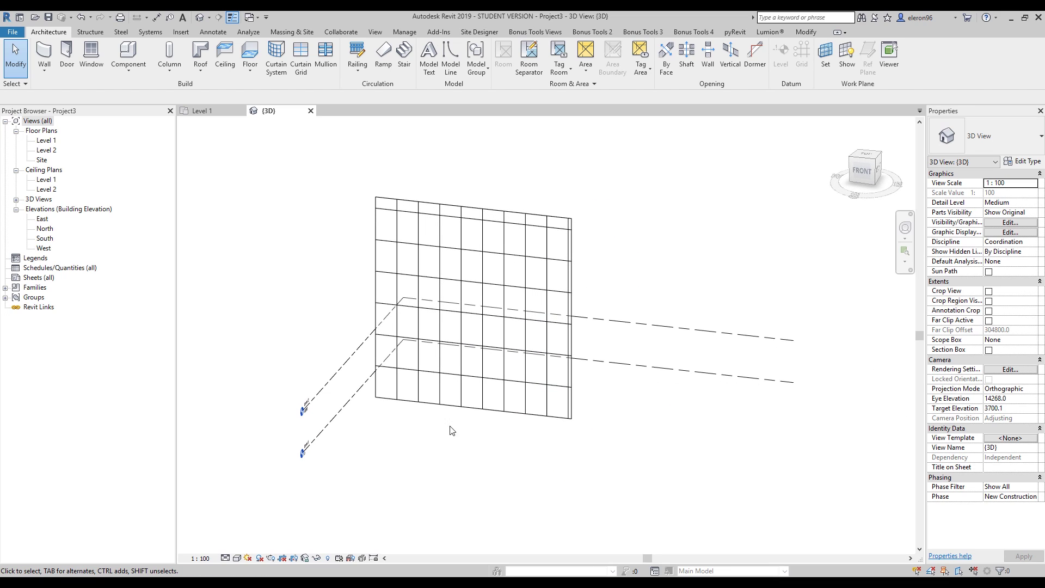
Create a new family from the Metric Curtain Wall Panel.rft template.
left_click(13, 32)
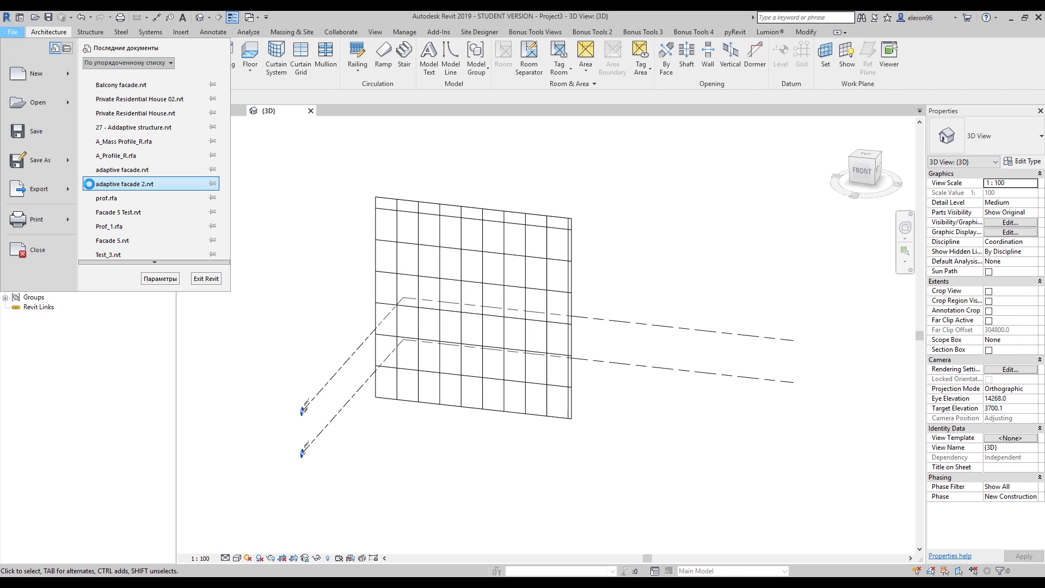
mouse_move(38, 73)
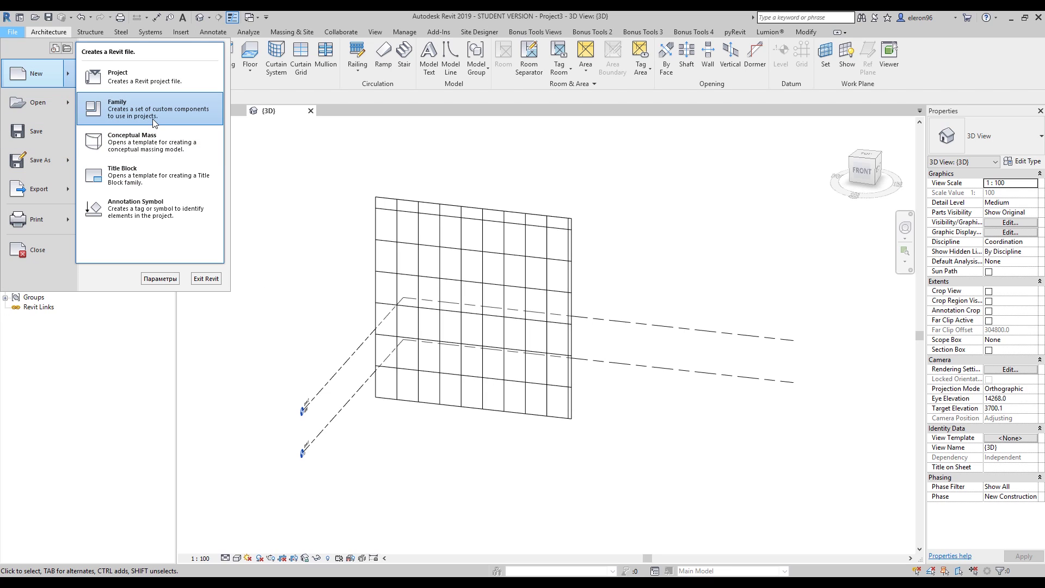
left_click(152, 119)
left_click(520, 292)
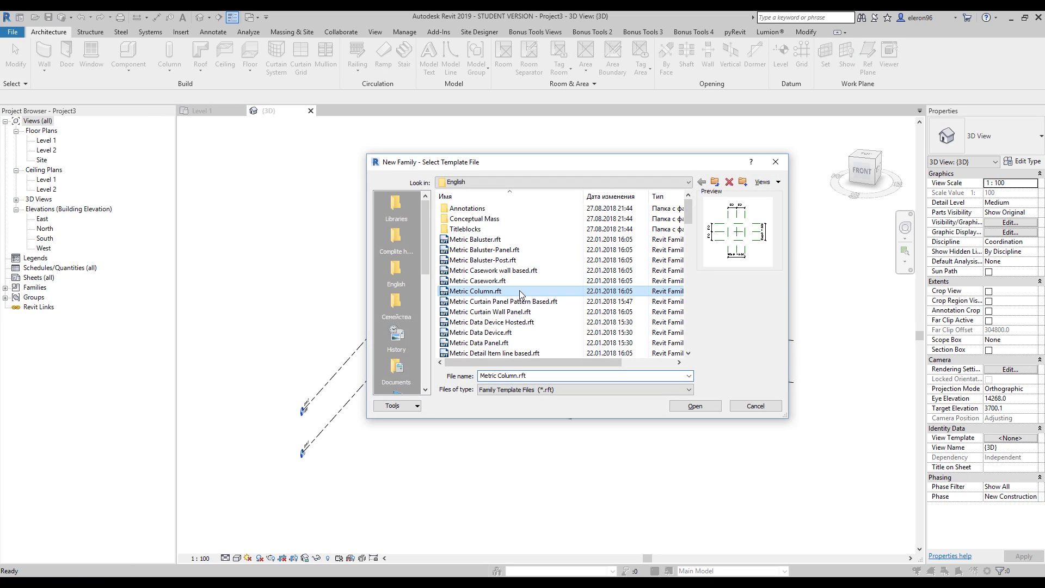
key("Down")
key("Down")
key("Down")
key("Down")
key("Up")
key("Up")
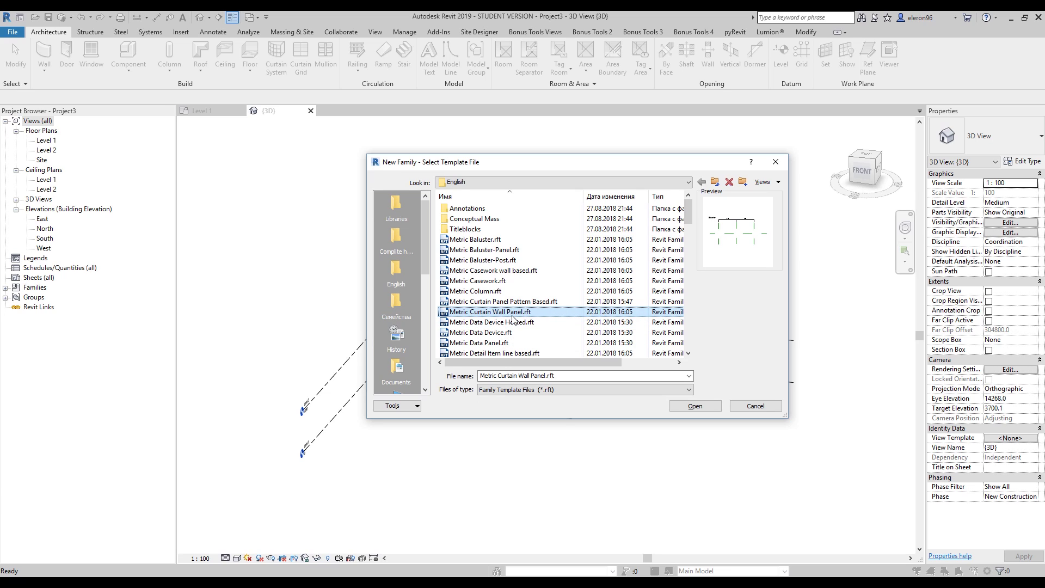
left_click(699, 410)
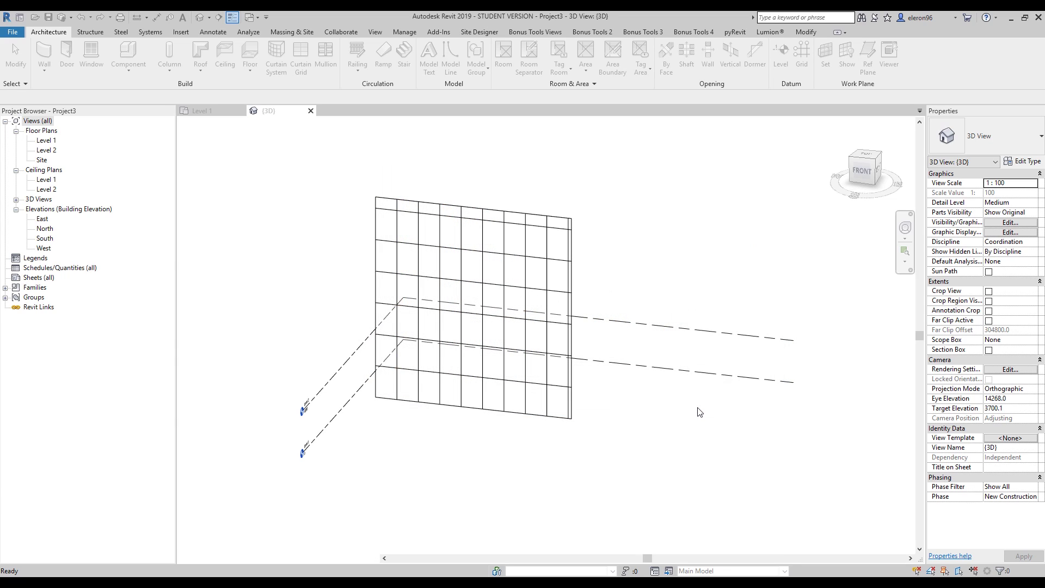
Start an Extrusion and sketch a rectangle about 3000 by 678 mm between the outer reference planes, below the horizontal reference plane.
middle_click_drag(685, 392, 616, 371)
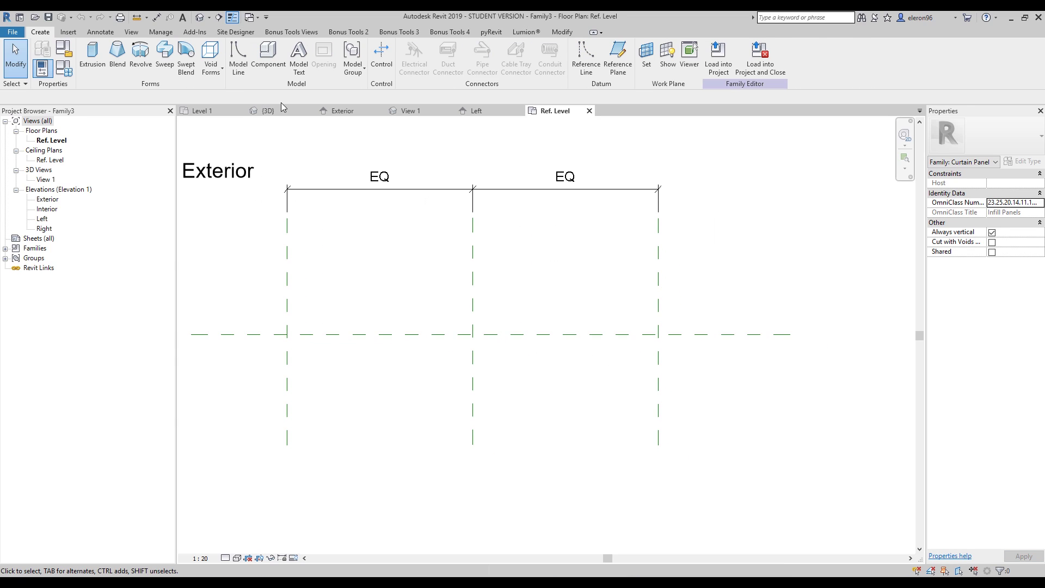
scroll(491, 376, "down", 2)
middle_click_drag(502, 368, 523, 334)
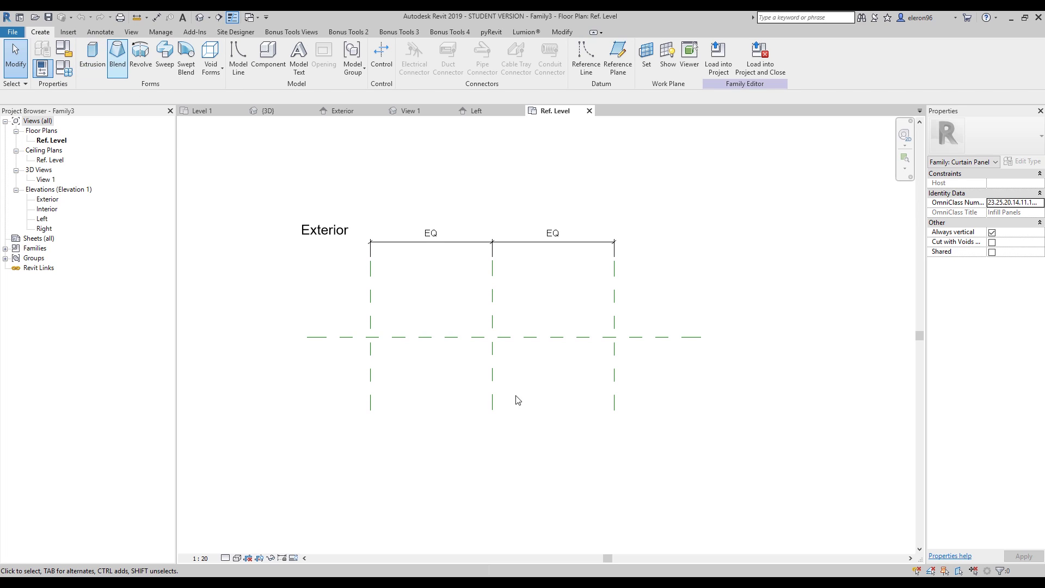
left_click(92, 54)
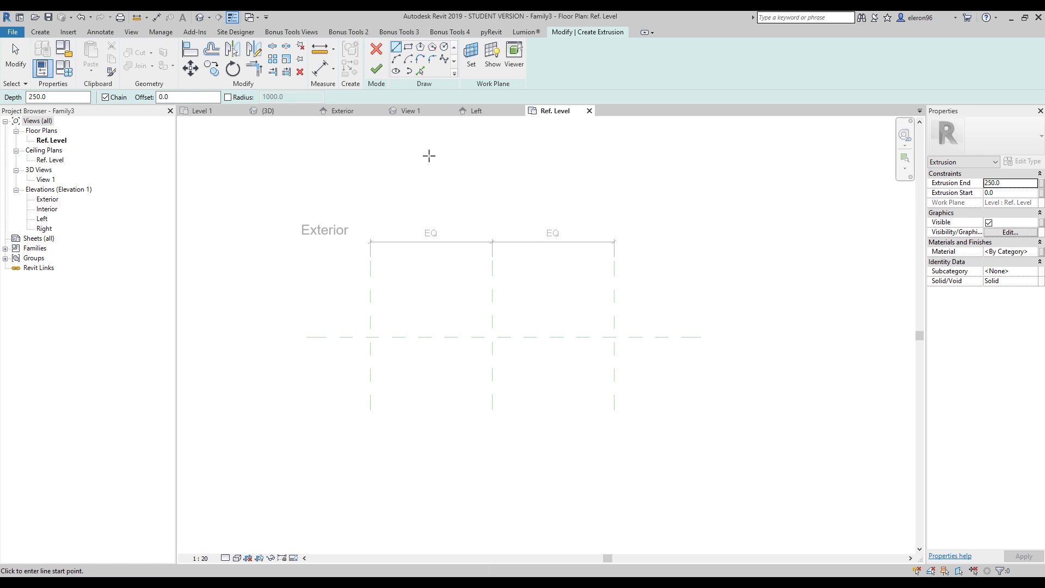
left_click(408, 48)
left_click(370, 337)
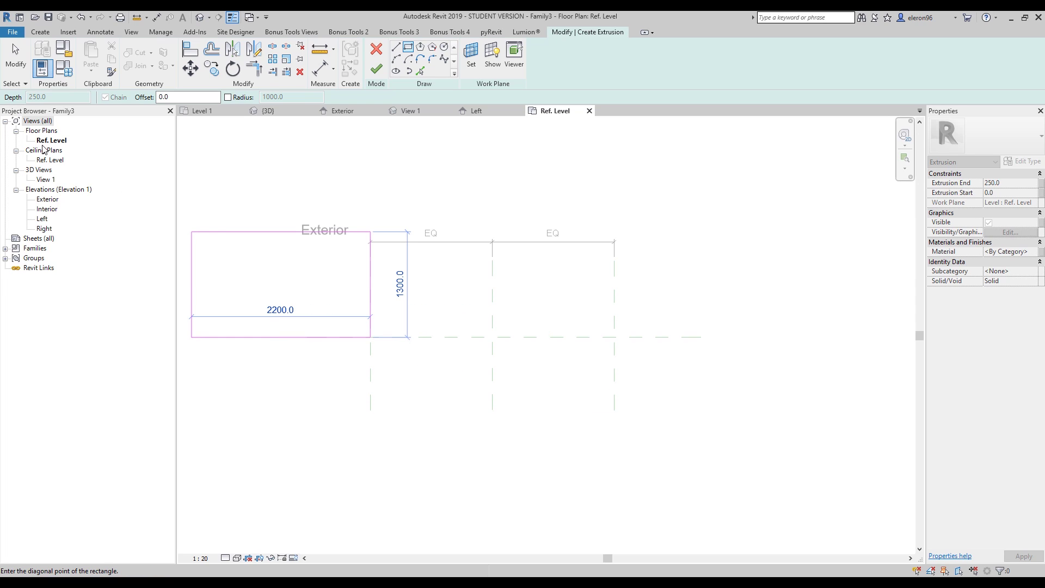
left_click(615, 392)
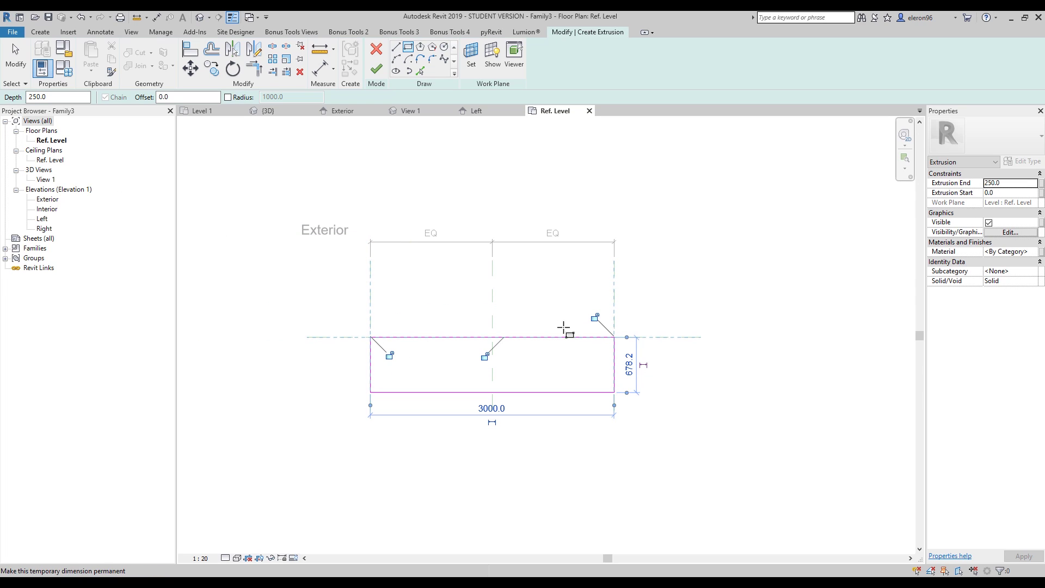
Lock the rectangle's sides and upper edge to the reference planes and finish the extrusion.
left_click(485, 358)
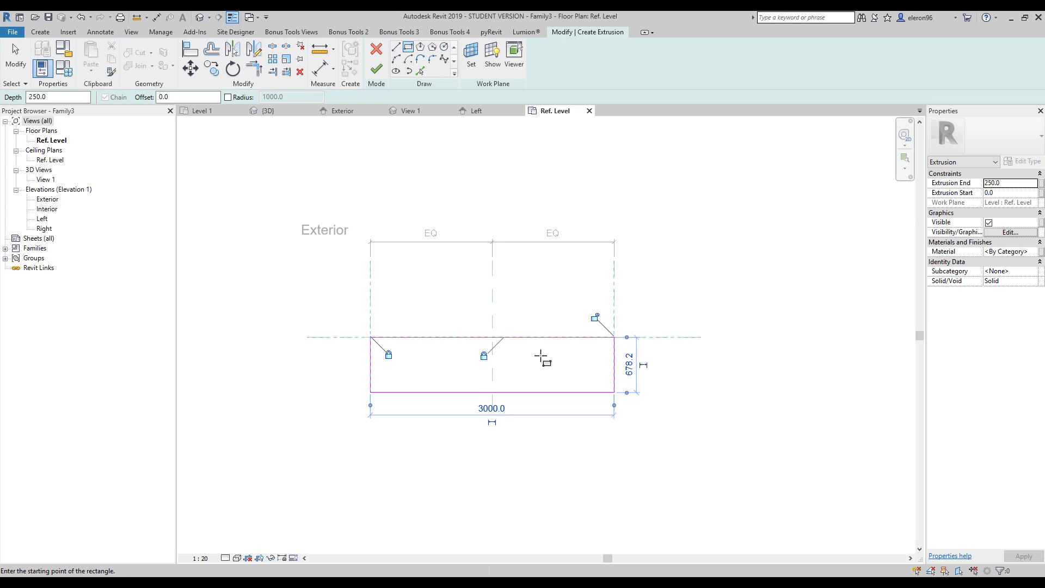
left_click(594, 317)
key("Escape")
key("Escape")
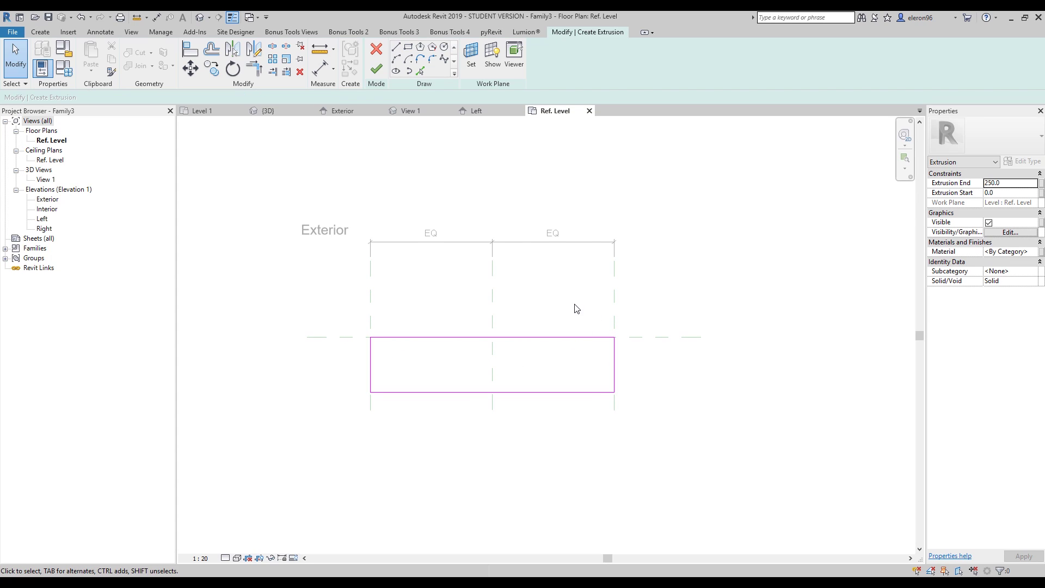
left_click(377, 68)
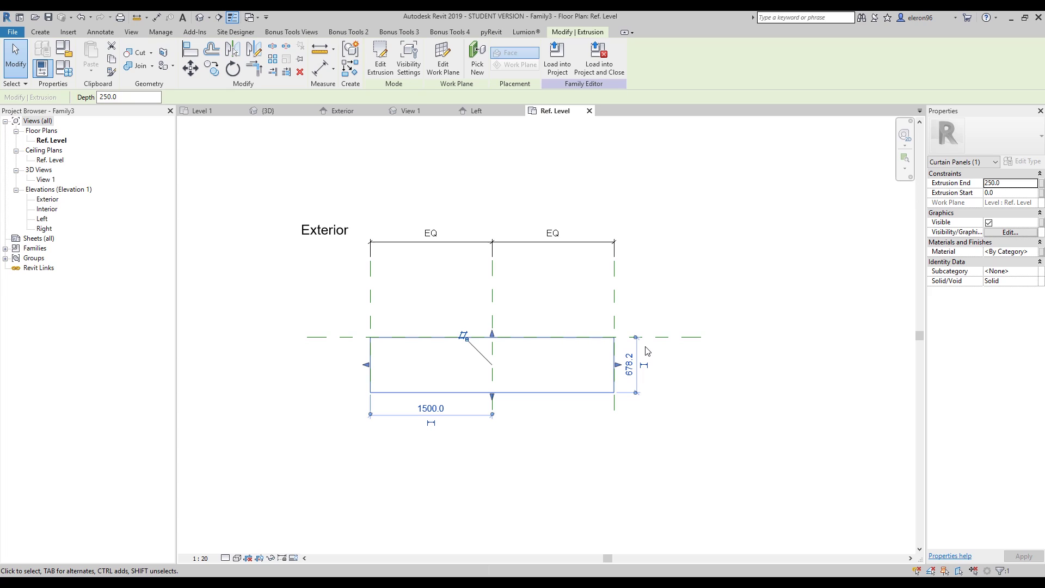
Close the Left, View 1, Exterior and project 3D views, and open the panel family's default 3D view.
middle_click_drag(624, 328, 587, 295)
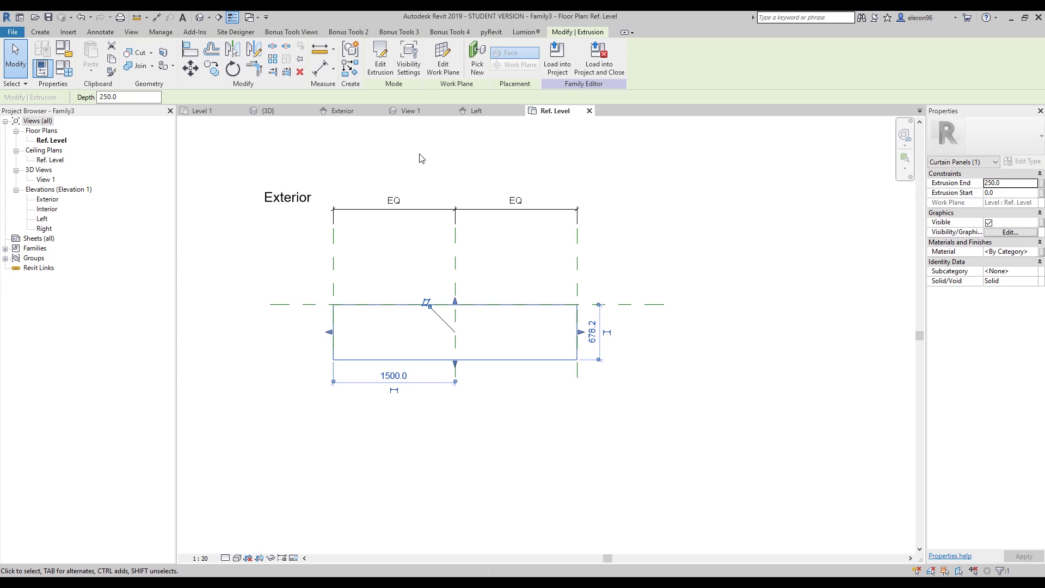
left_click(520, 110)
left_click(451, 110)
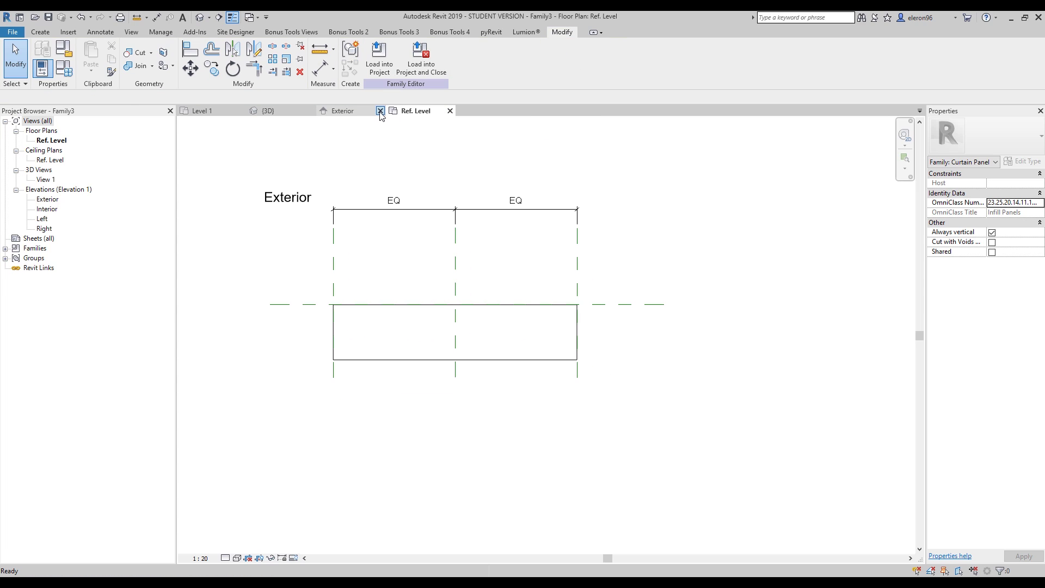
left_click(381, 110)
left_click(310, 111)
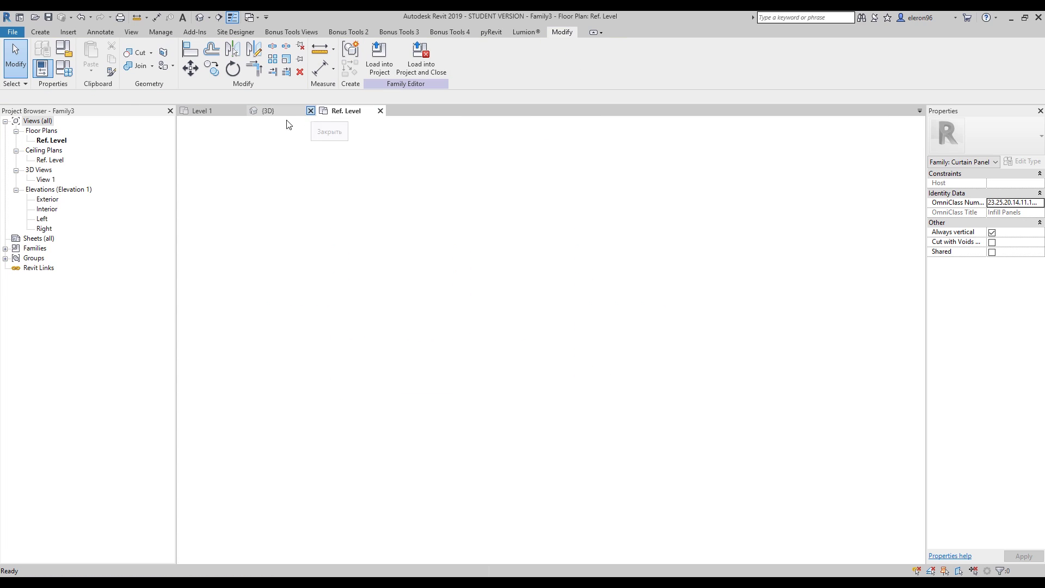
left_click(241, 111)
left_click(587, 300)
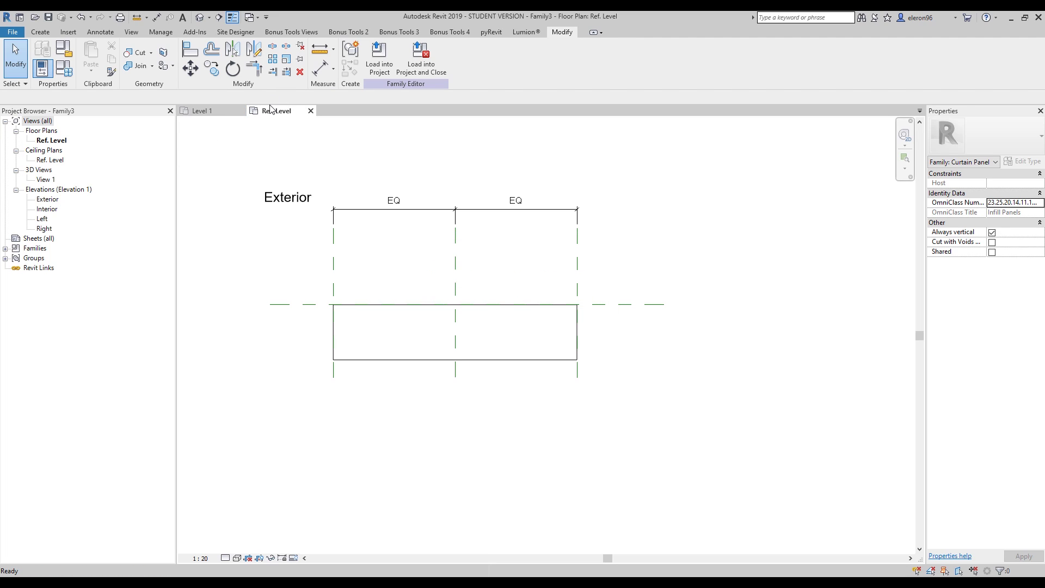
left_click(201, 17)
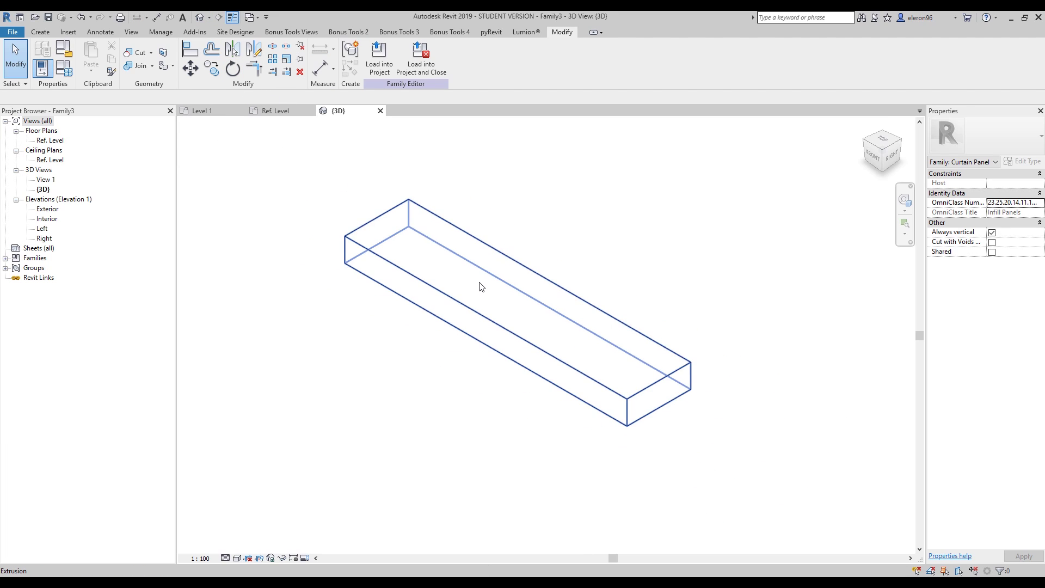
scroll(479, 282, "down", 2)
middle_click_drag(443, 317, 525, 301, "shift")
left_click(527, 310)
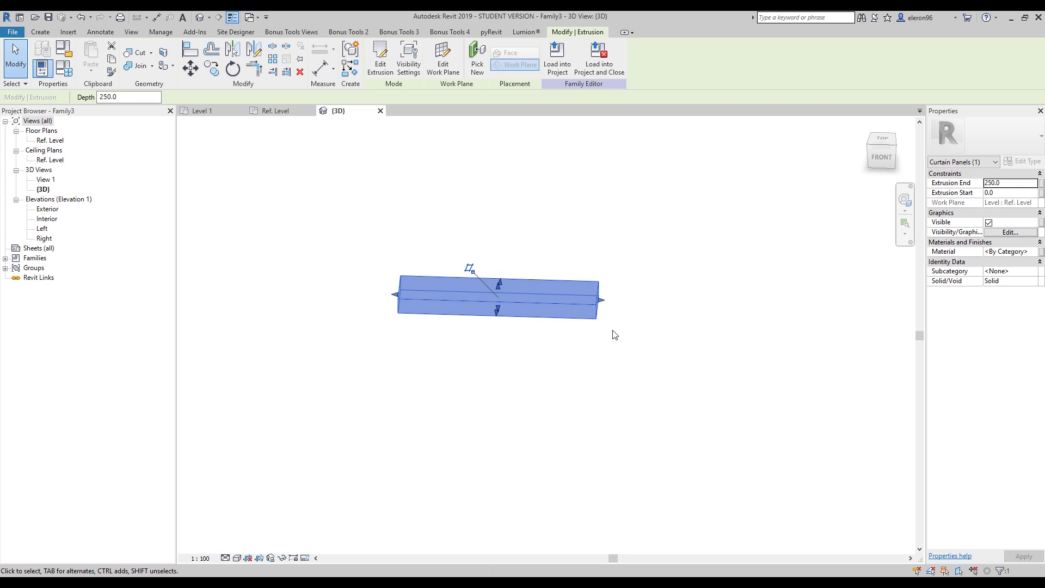
middle_click_drag(615, 335, 553, 394, "shift")
key("Escape")
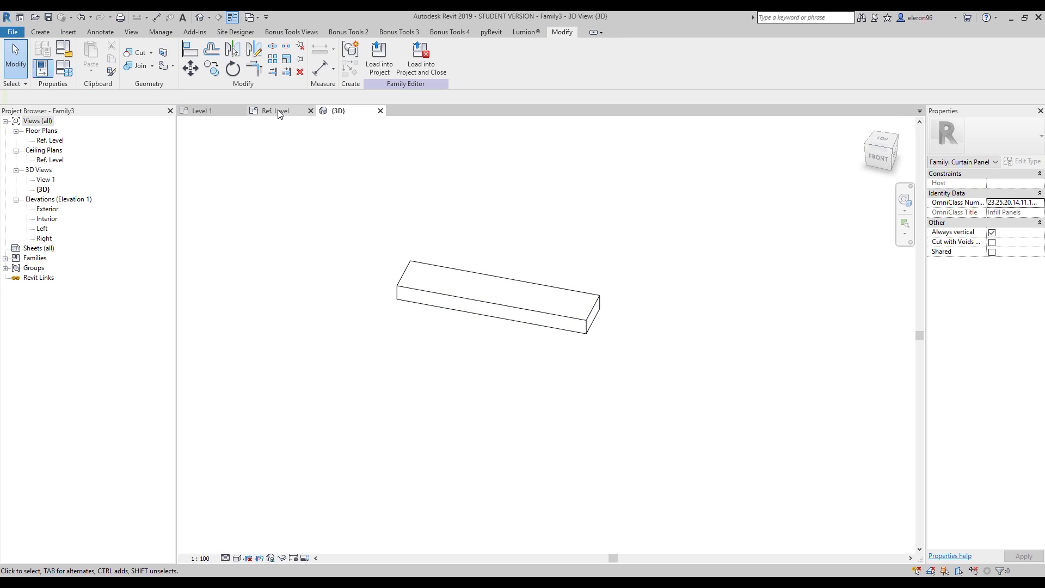
In the Ref. Level plan, draw a horizontal reference plane below the extrusion, about 1254 mm from the existing horizontal reference plane.
left_click(278, 113)
middle_click_drag(446, 308, 421, 283)
left_click(481, 335)
middle_click_drag(491, 357, 518, 341)
key("Escape")
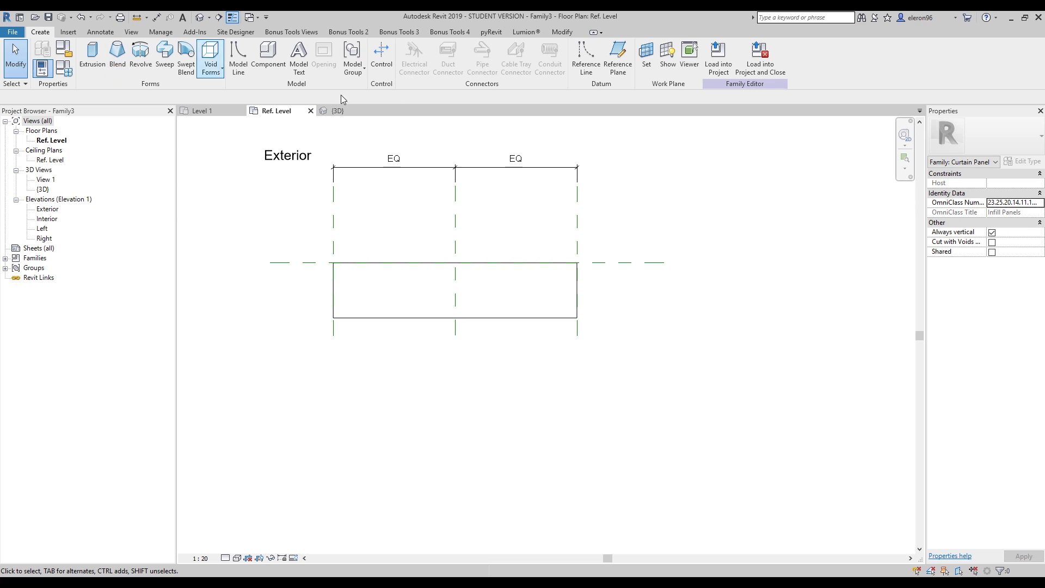
left_click(618, 57)
left_click(371, 368)
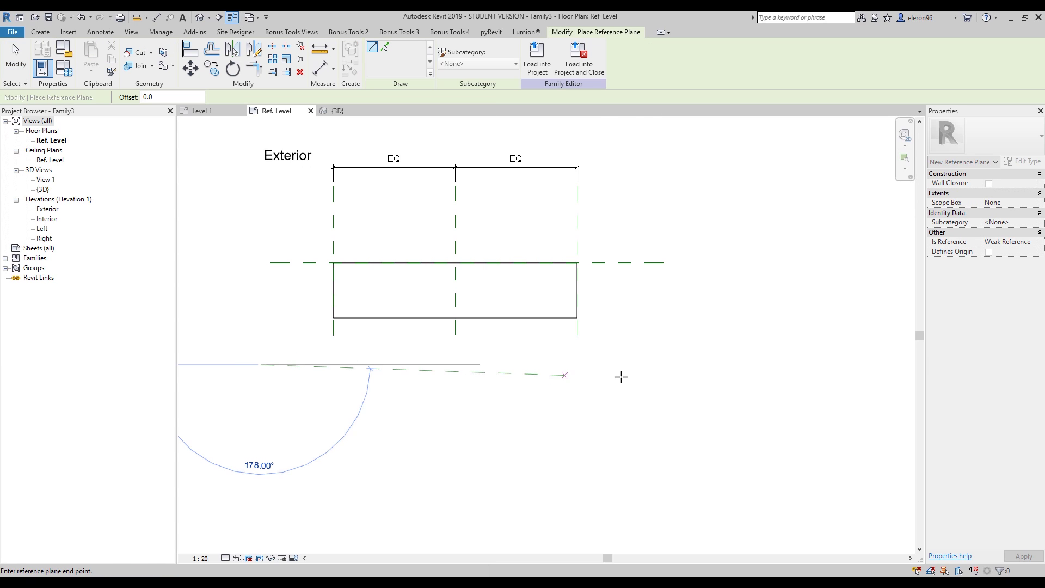
left_click(665, 364)
key("Escape")
key("Escape")
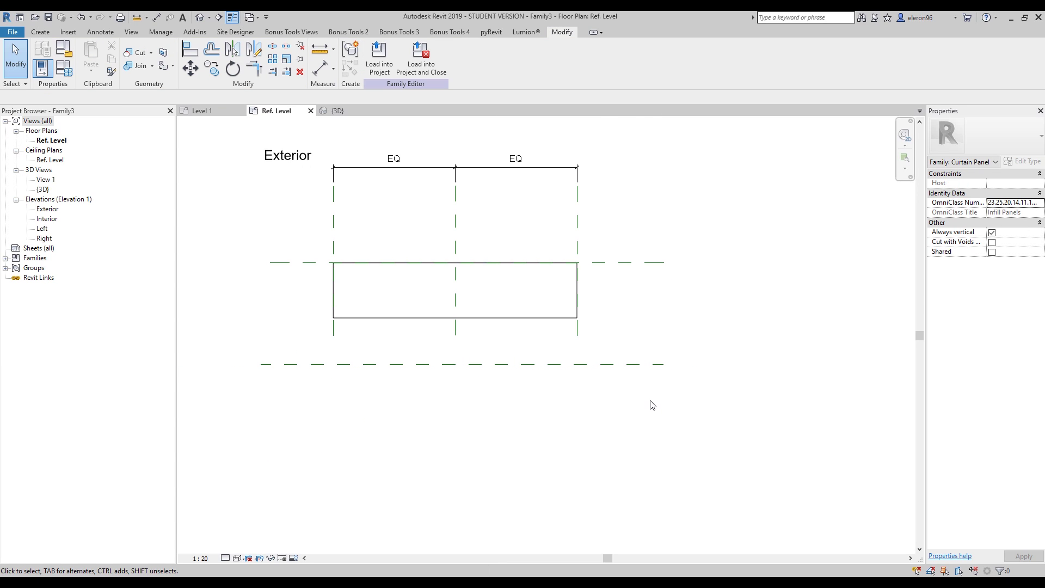
Align the extrusion's lower edge to the new horizontal reference plane below it.
key("a")
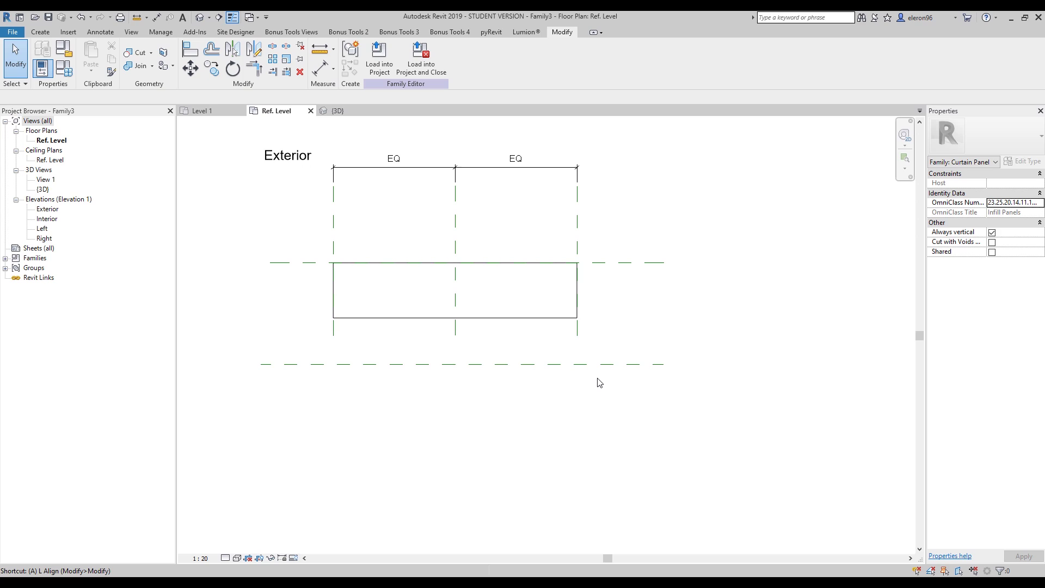
key("l")
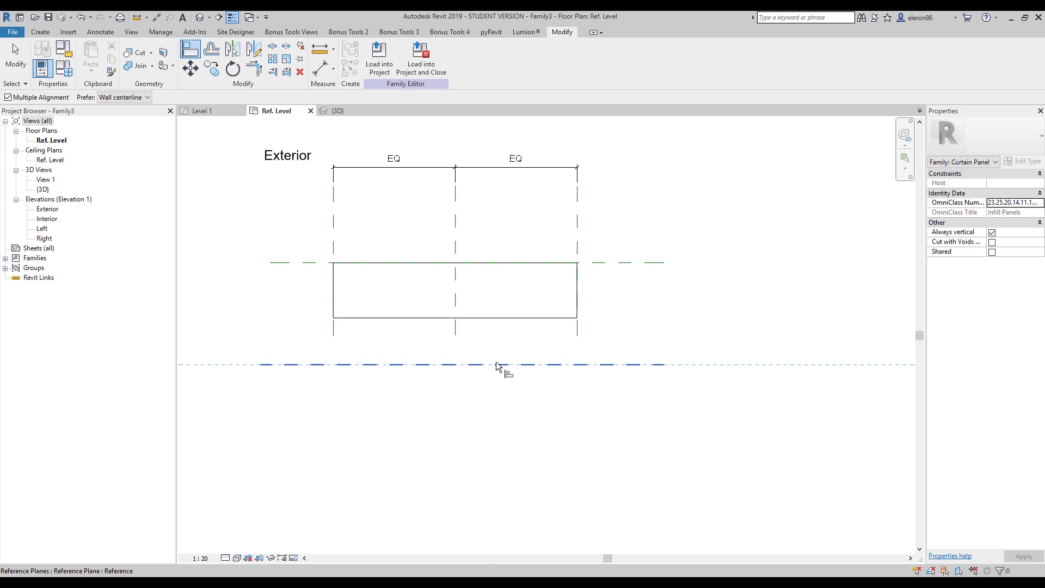
left_click(495, 363)
left_click(505, 319)
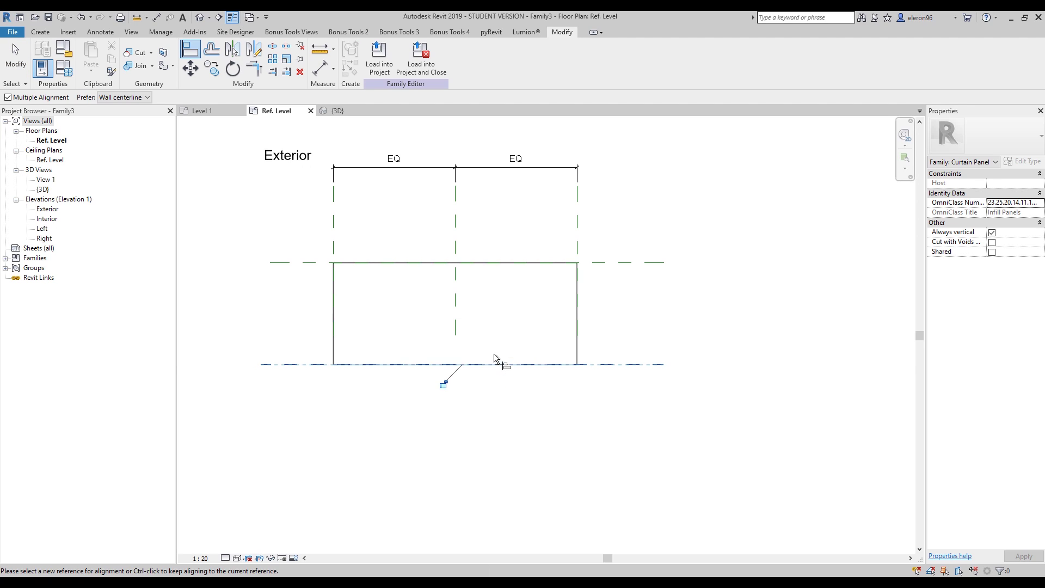
key("Escape")
key("Escape")
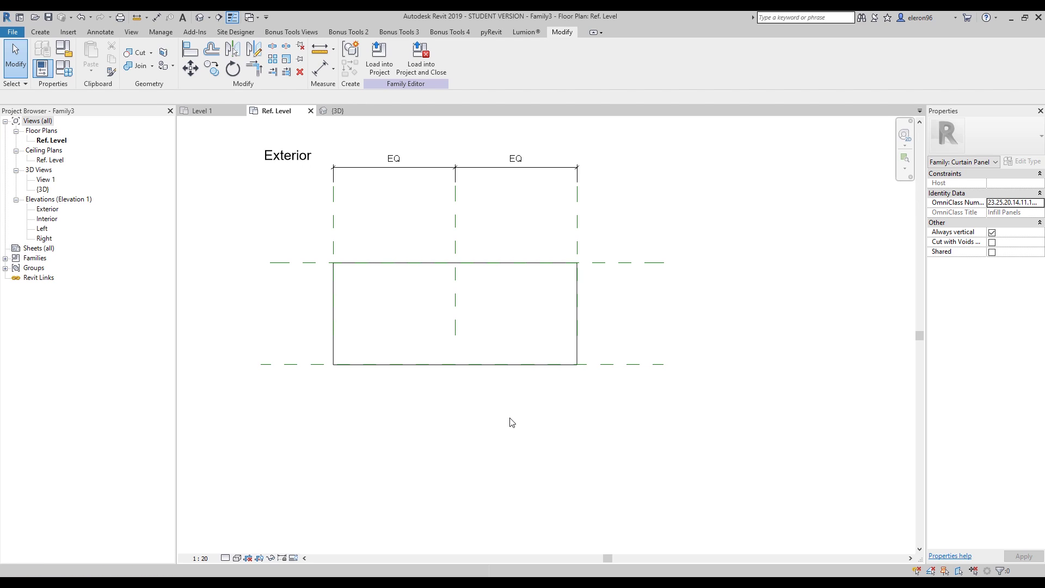
Place an aligned dimension between the two horizontal reference planes, beside the extrusion.
key("d")
key("i")
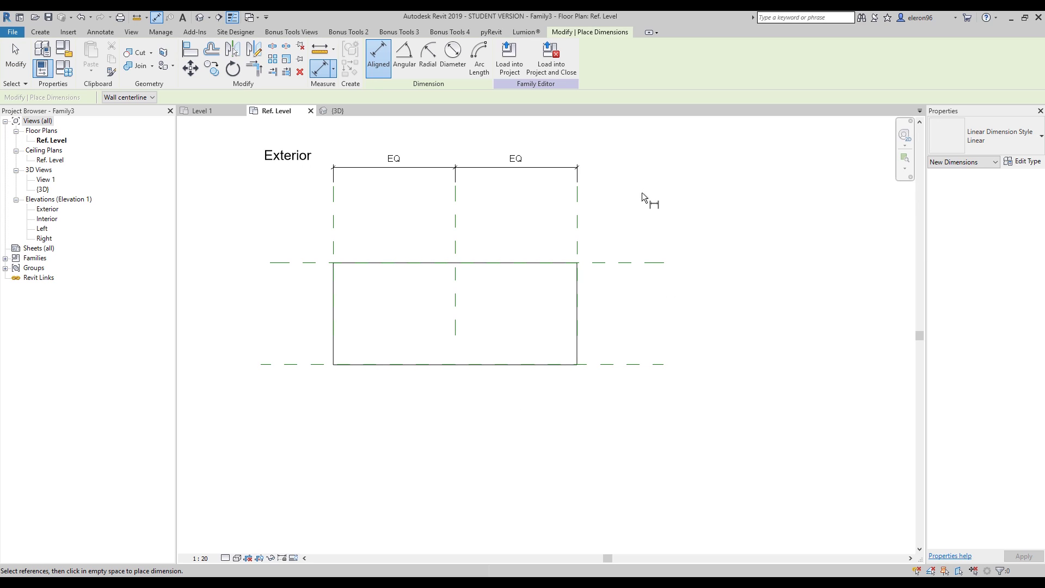
left_click(642, 264)
left_click(661, 364)
left_click(774, 374)
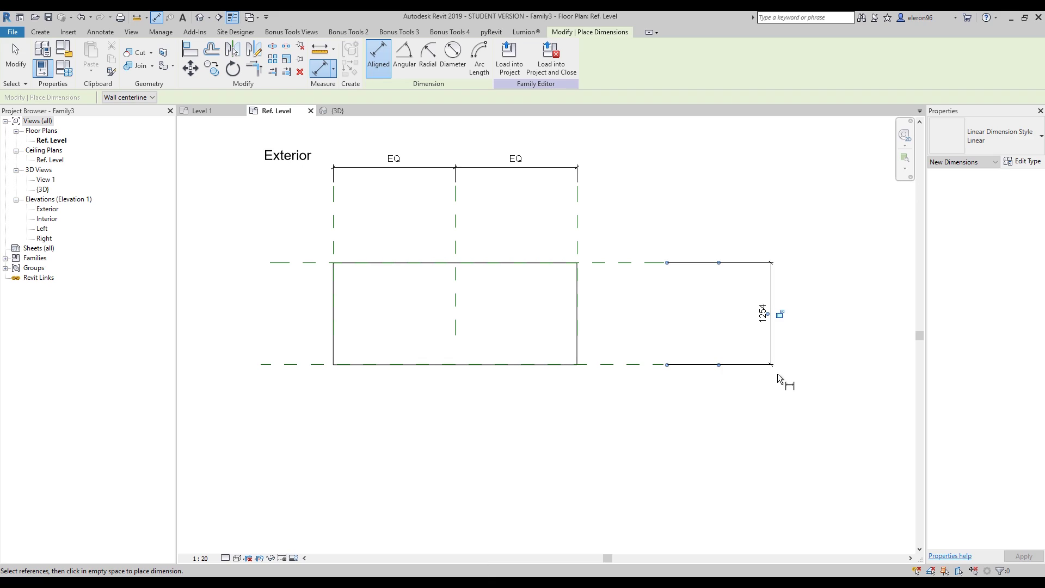
key("Escape")
Label the dimension between the horizontal reference planes with a new family type parameter named F_E.
left_click(482, 57)
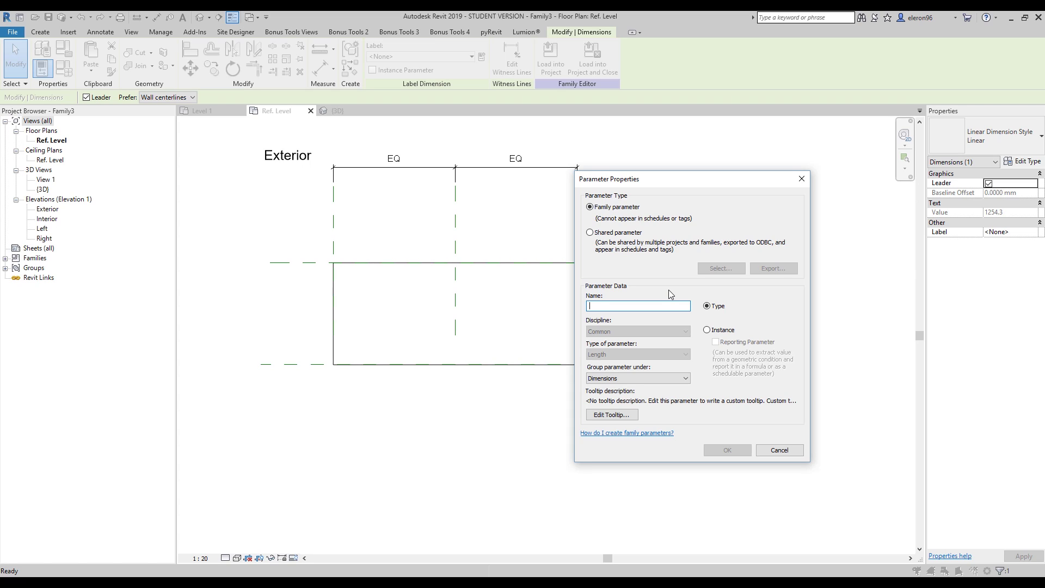
type("F")
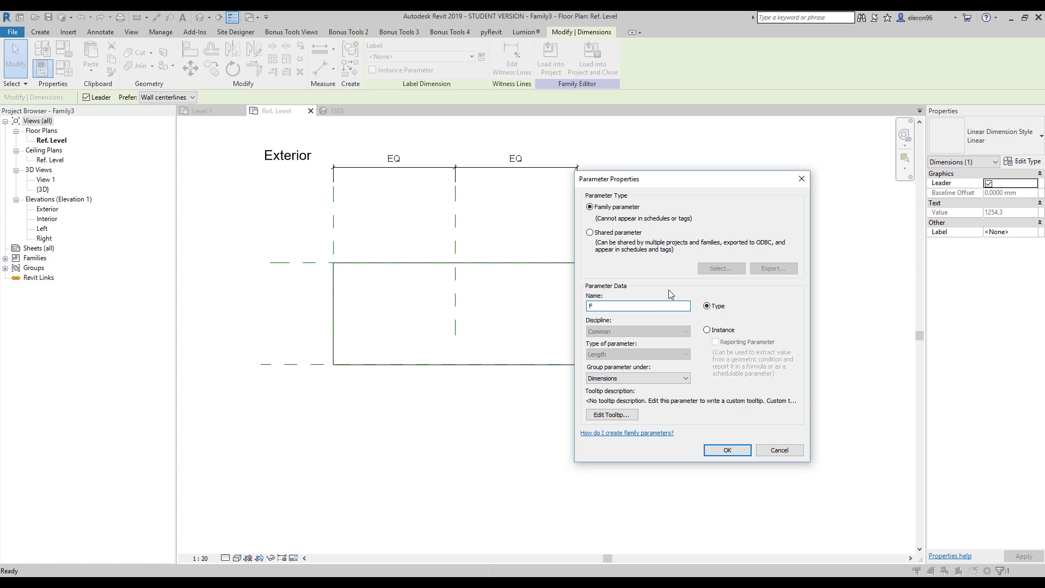
type("_E")
left_click(727, 451)
left_click(770, 434)
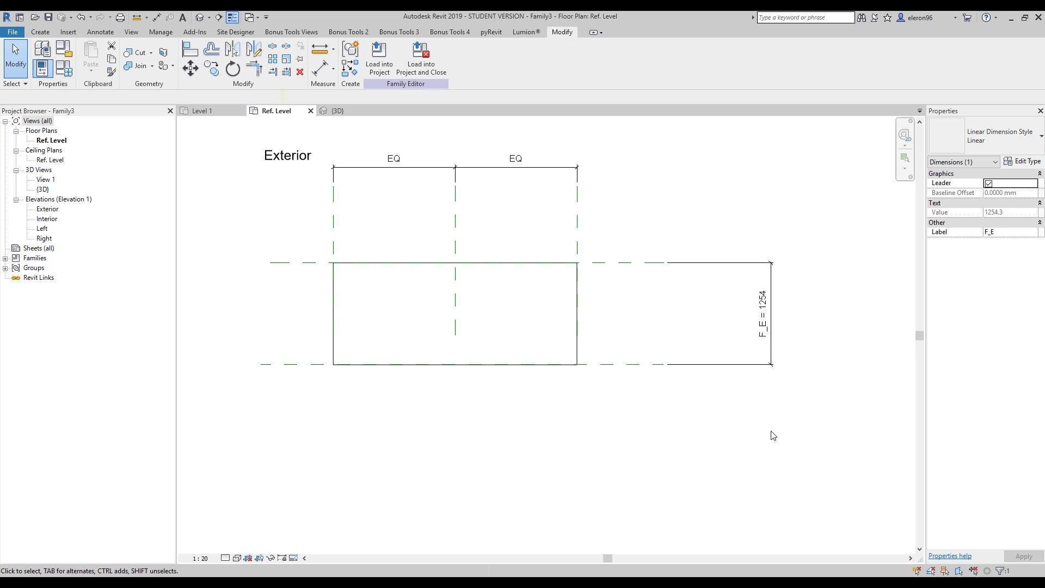
Set the F_E parameter to 2000 mm in the family types.
left_click(64, 69)
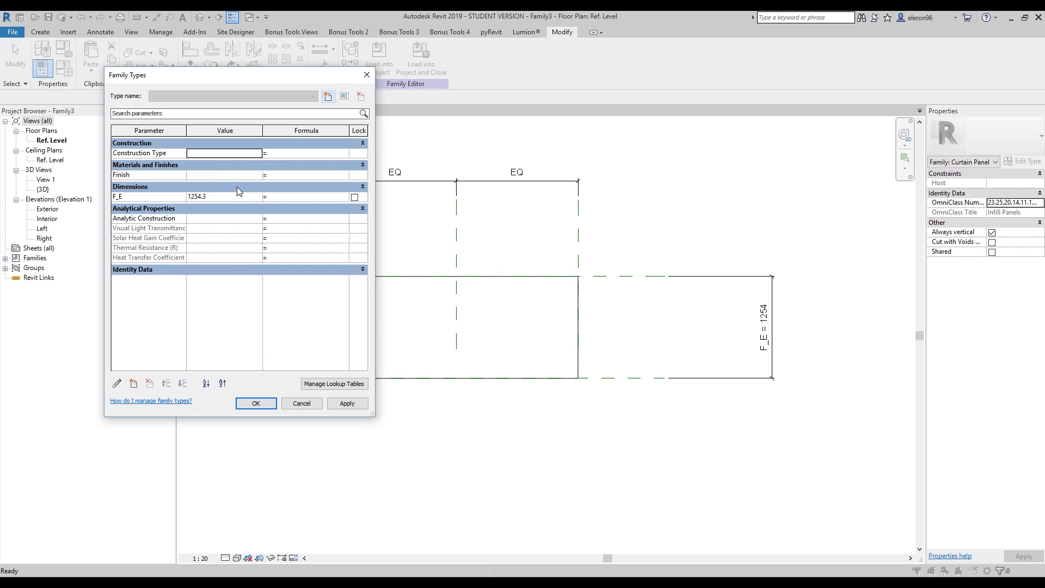
left_click(215, 197)
type("2000")
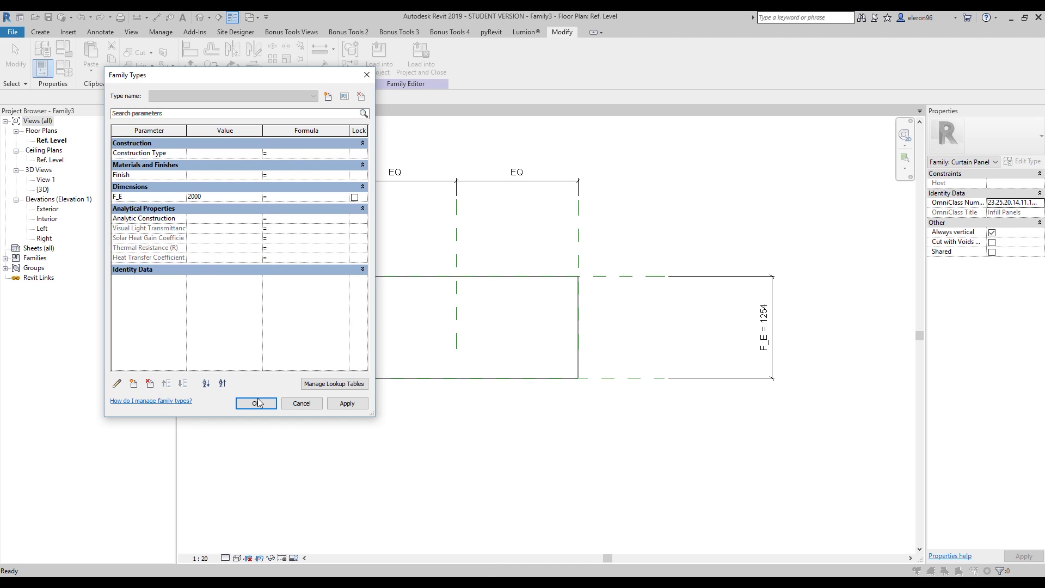
left_click(258, 403)
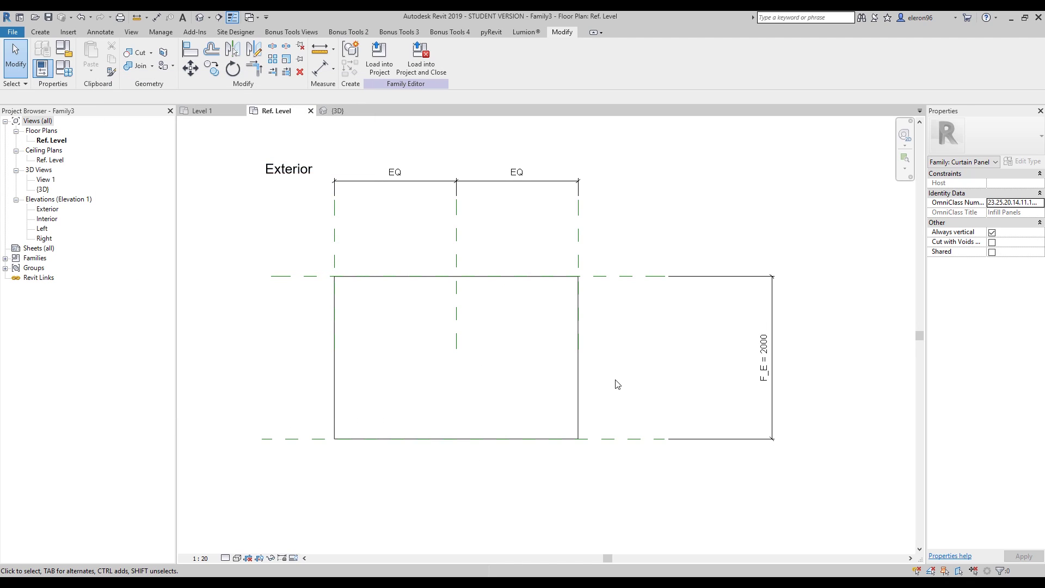
Associate the extrusion's Extrusion End with a new type parameter named F_E_E.
left_click(579, 374)
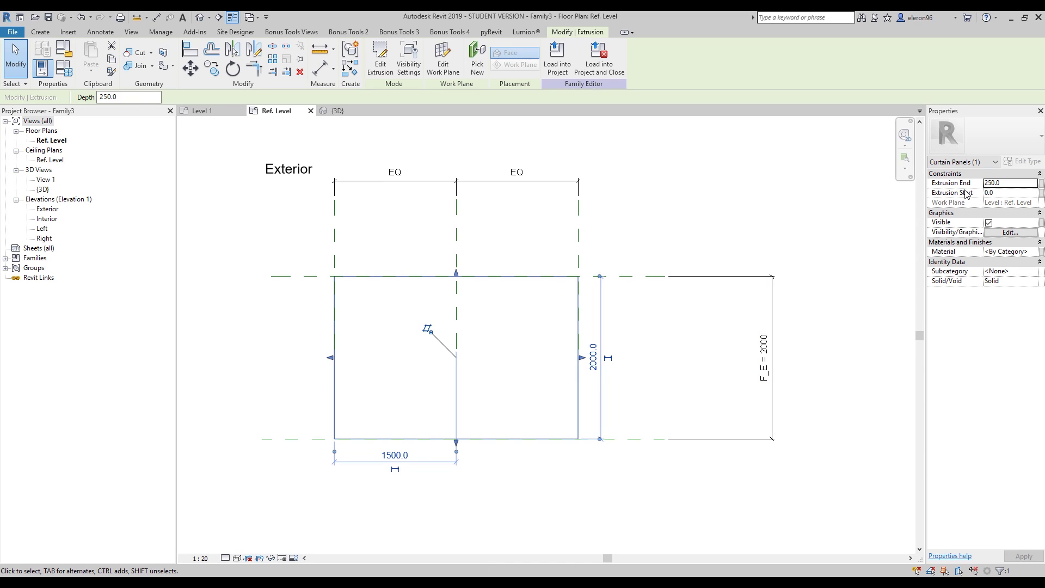
left_click(1041, 188)
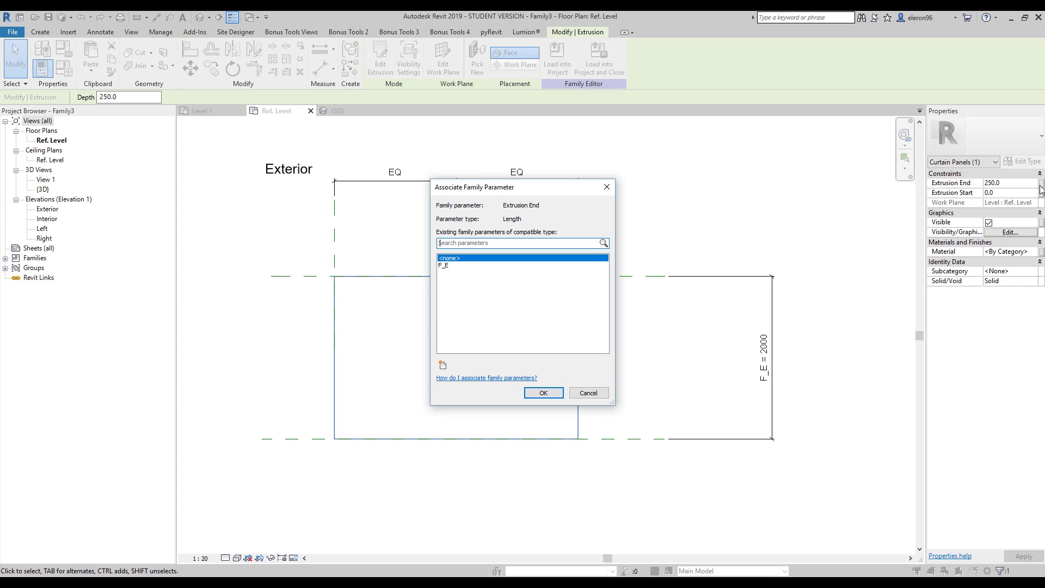
left_click(442, 372)
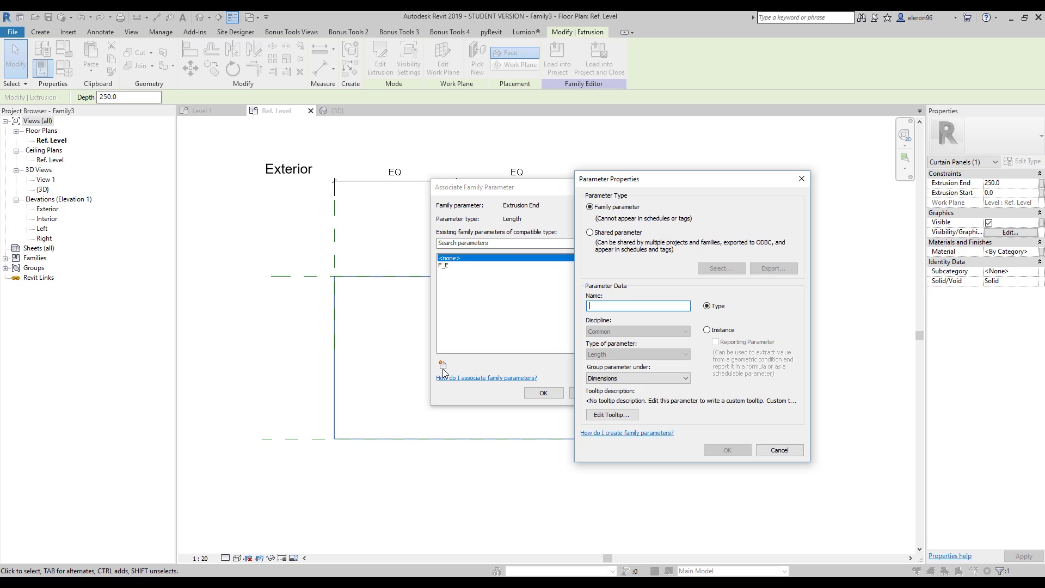
type("F_E_E")
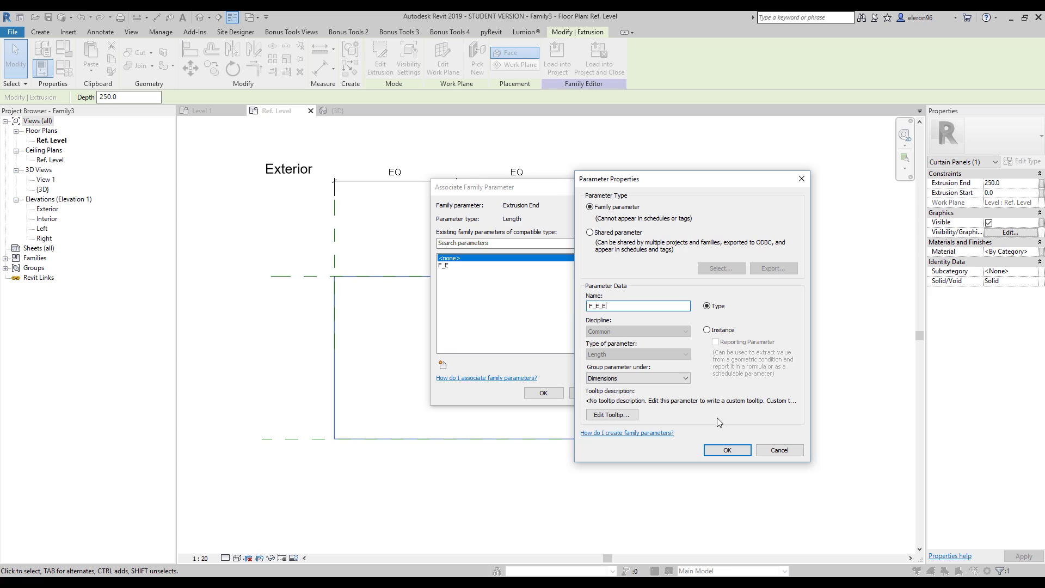
left_click(719, 450)
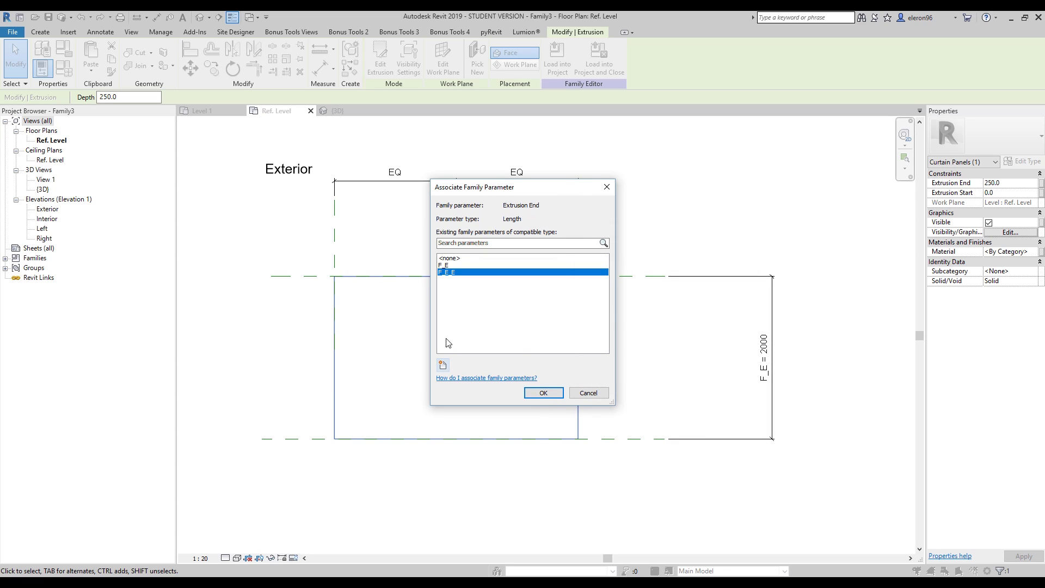
left_click(443, 364)
left_click(778, 449)
left_click(543, 392)
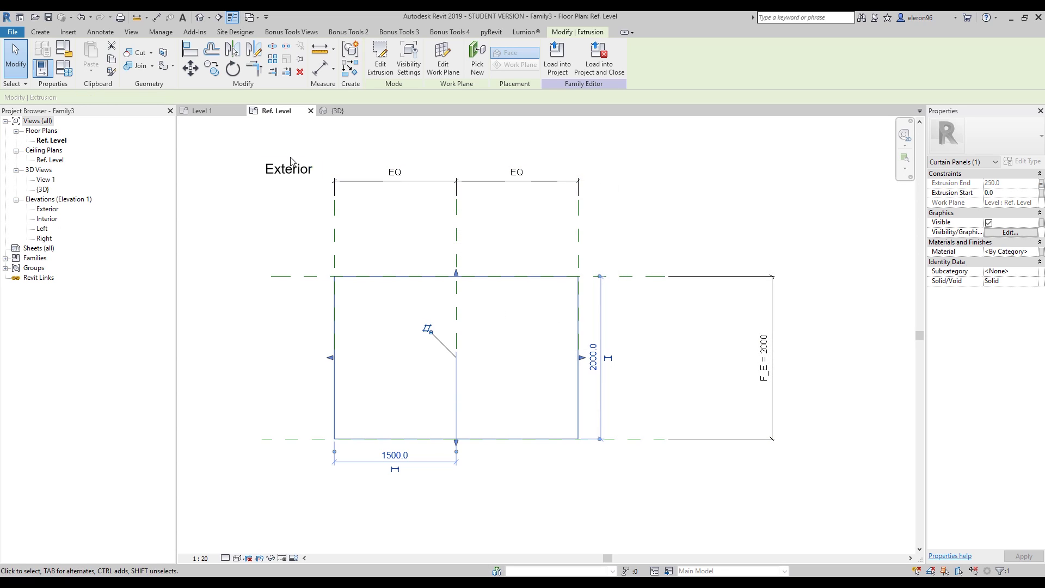
Rename the F_E_E family parameter to F_T.
left_click(42, 68)
left_click(140, 208)
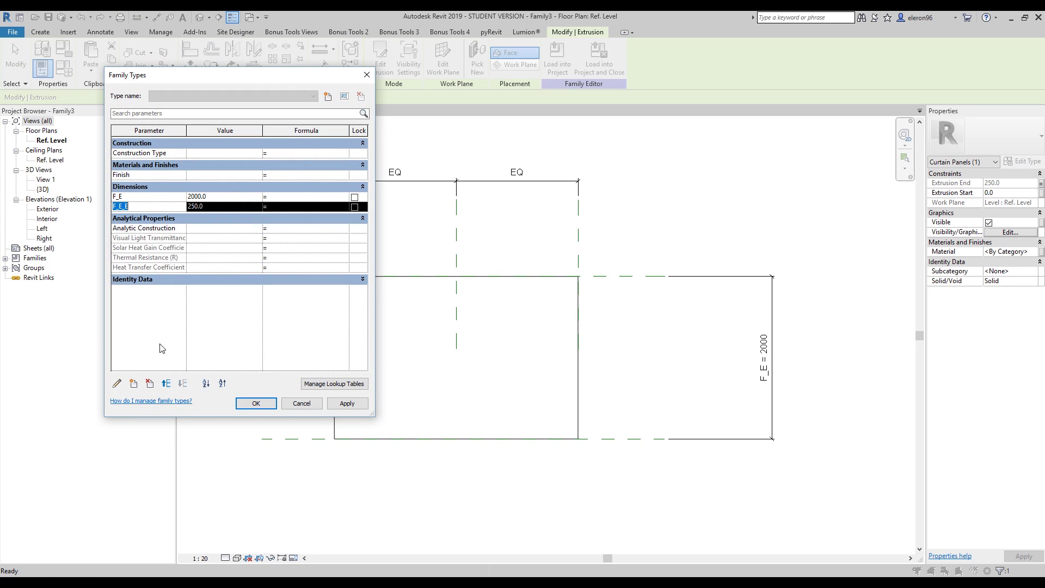
left_click(117, 383)
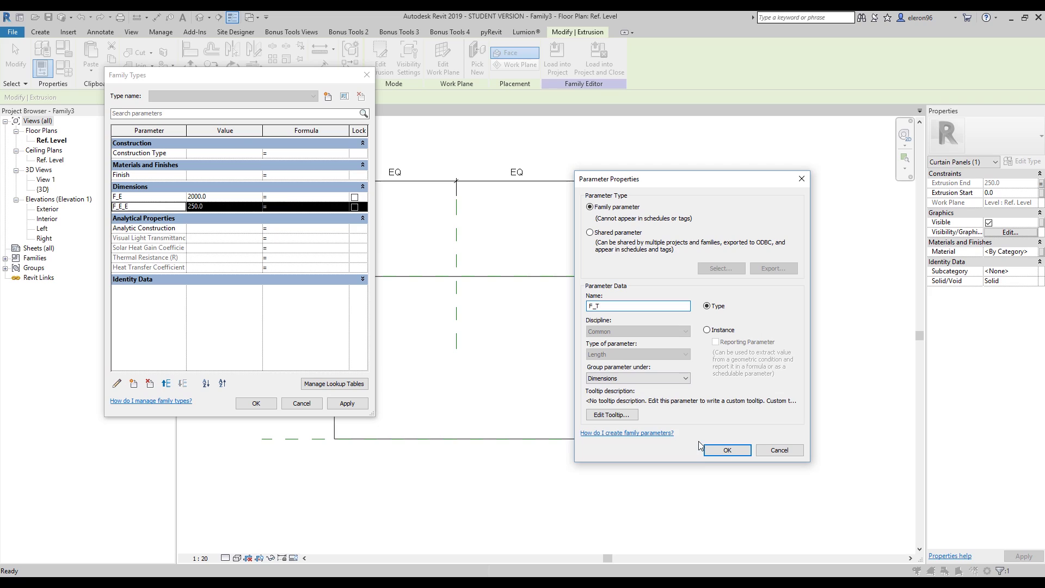
left_click(727, 450)
left_click(256, 403)
left_click(528, 406)
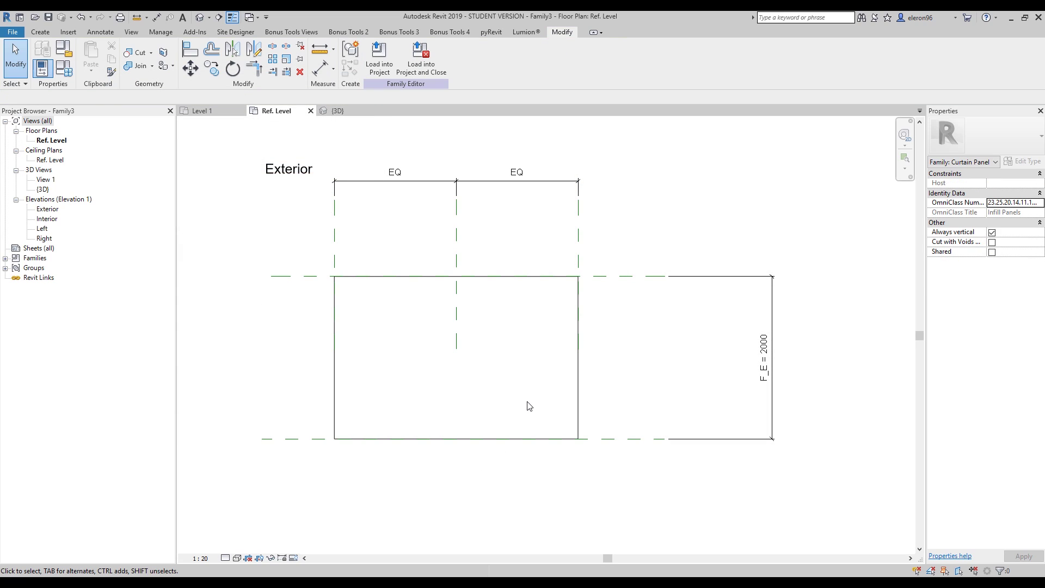
Flex the panel in the 3D view by setting the F_T thickness parameter to 300 mm.
left_click(759, 294)
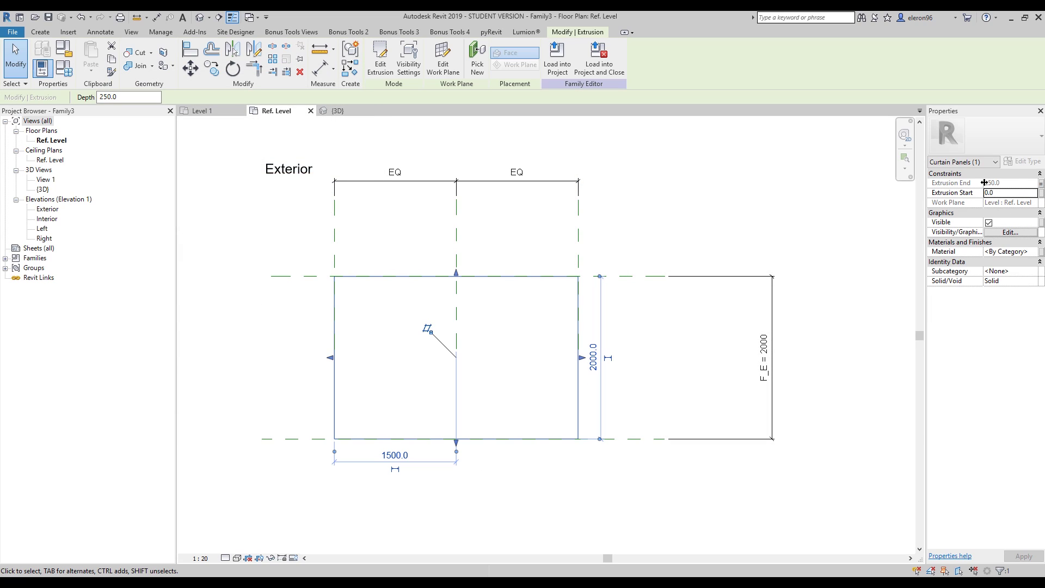
left_click(710, 220)
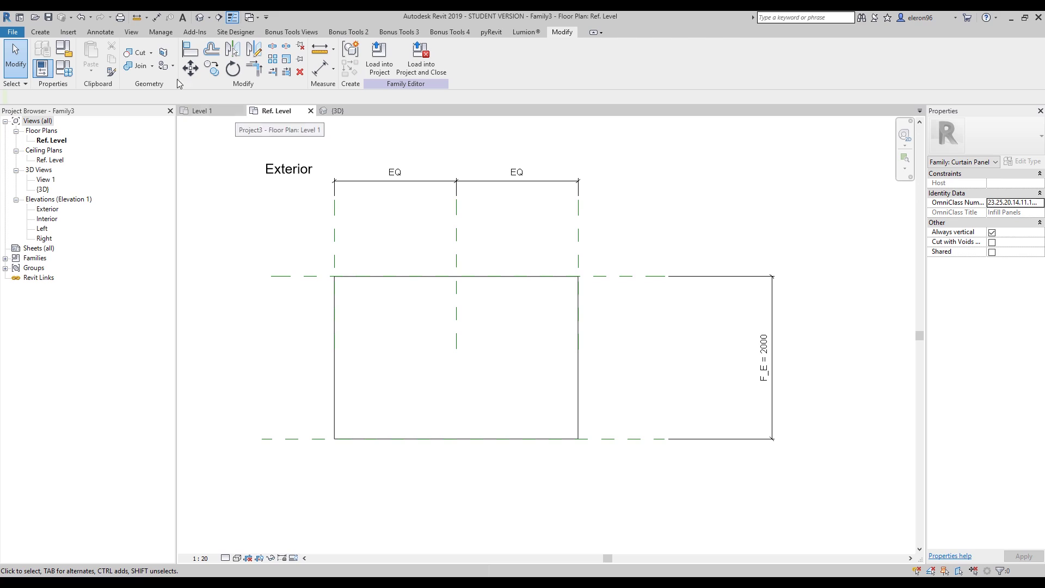
left_click(340, 111)
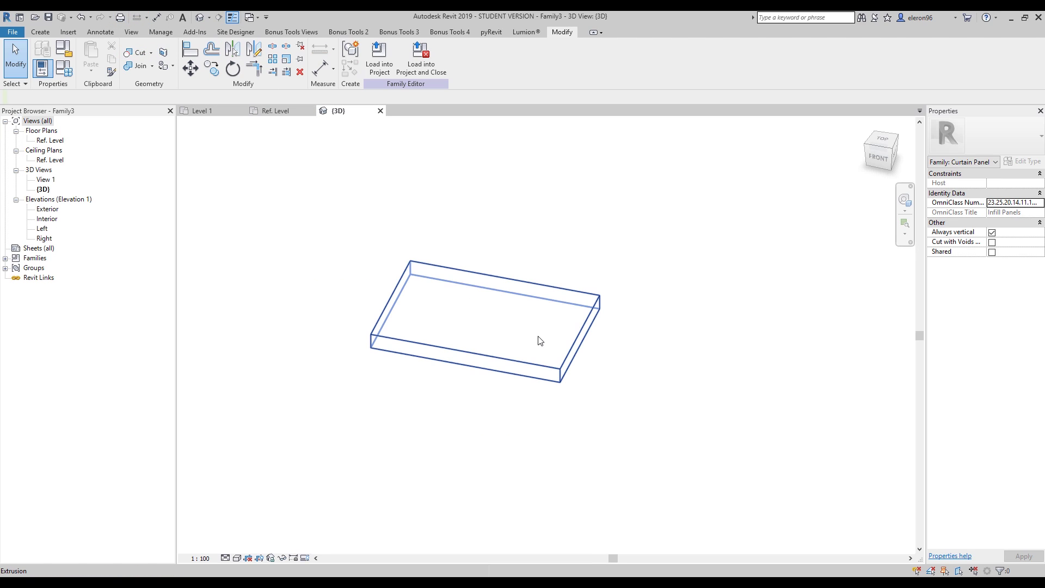
left_click(42, 69)
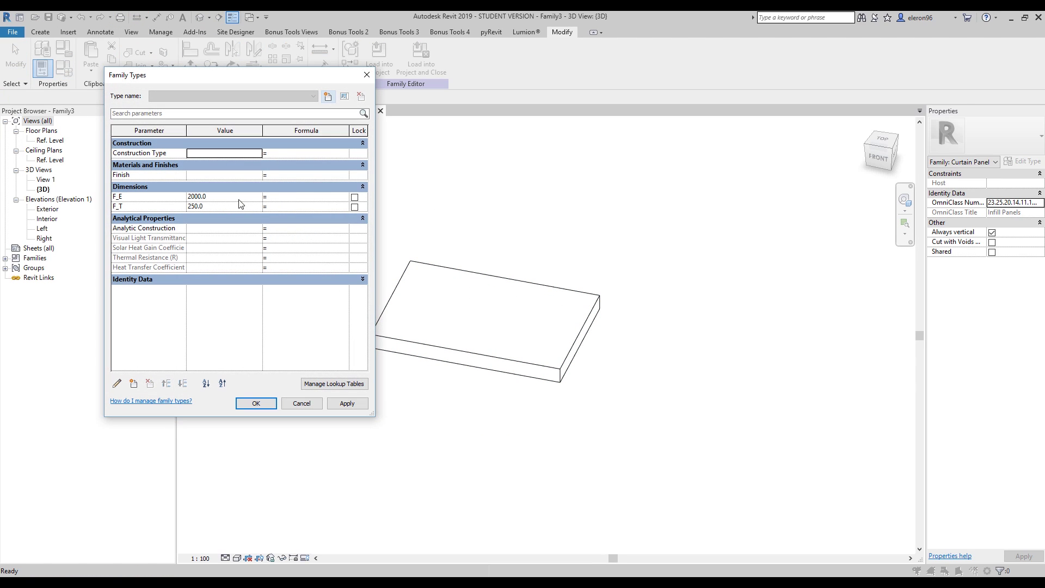
left_click(224, 206)
type("300")
left_click(345, 403)
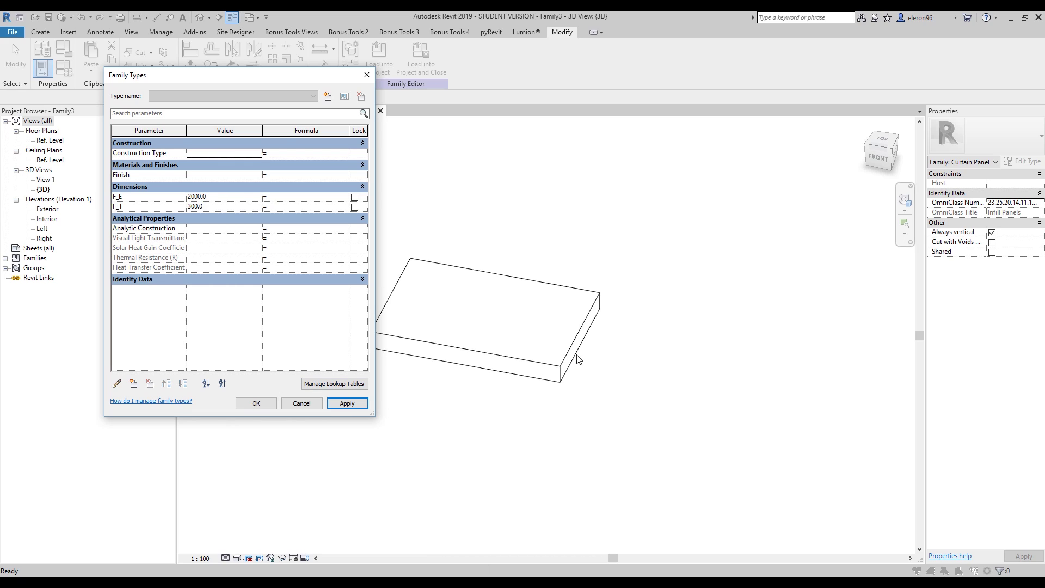
left_click(218, 207)
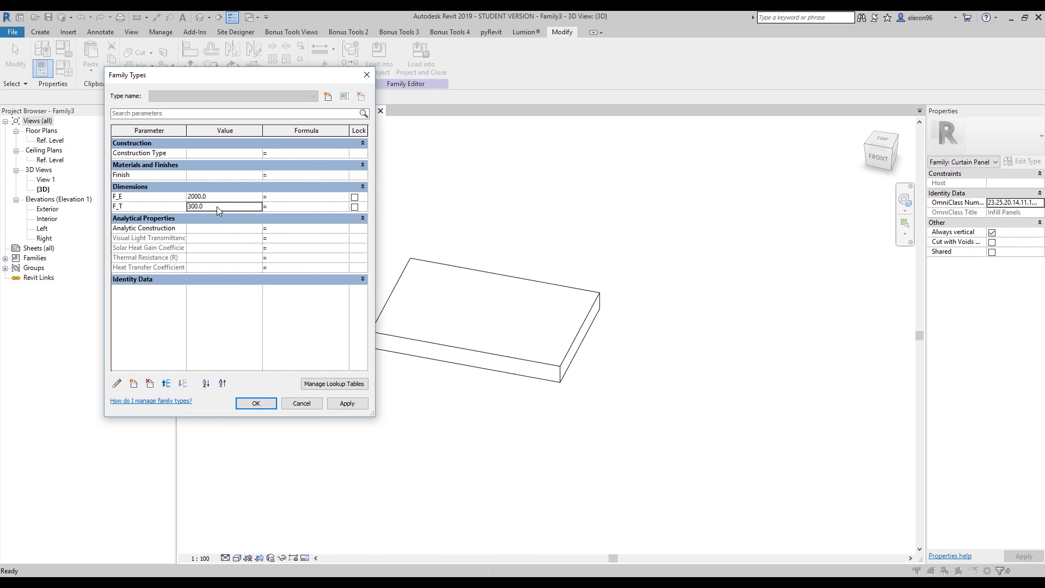
left_click(257, 403)
middle_click_drag(446, 408, 398, 427)
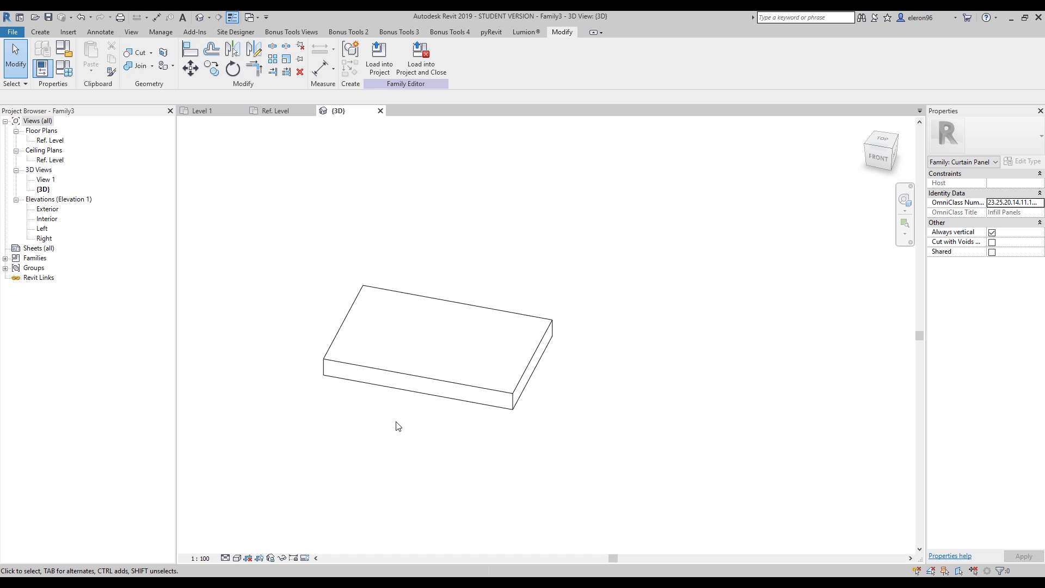
In the Ref. Level plan, draw a horizontal reference plane about 180 mm inside the panel's lower edge.
left_click(271, 113)
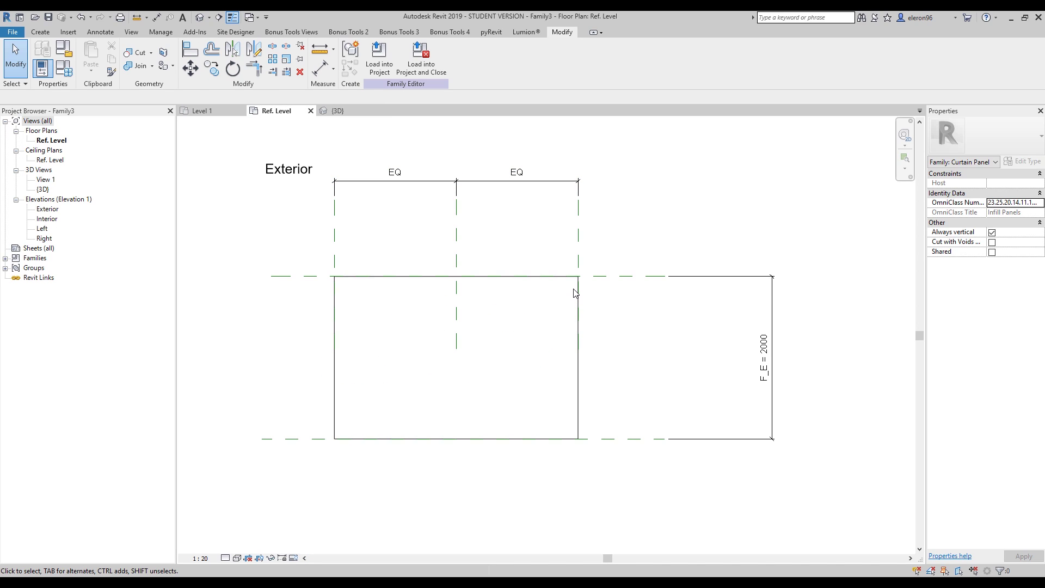
middle_click_drag(497, 439, 525, 413)
left_click(38, 33)
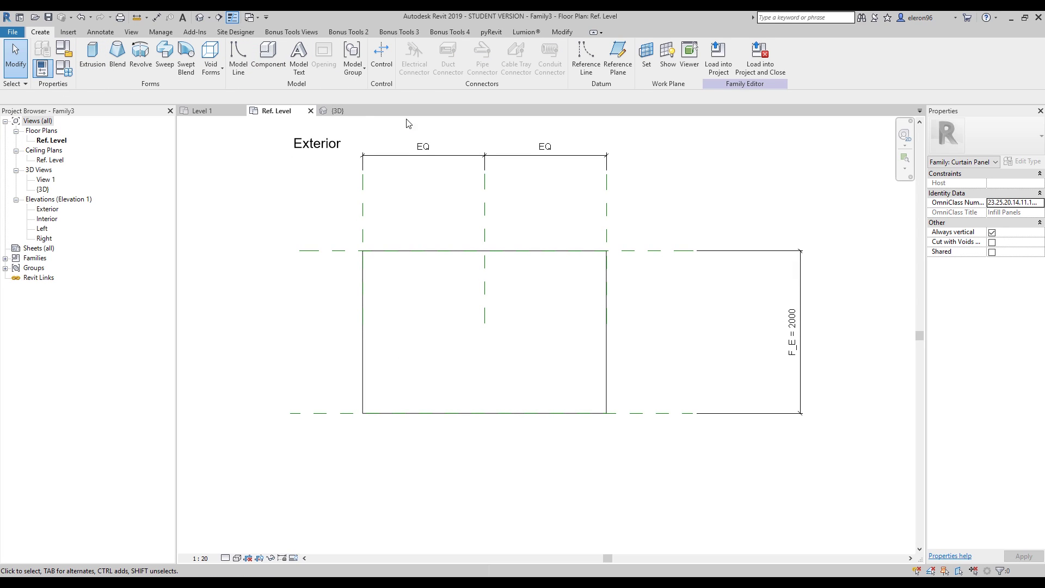
left_click(616, 56)
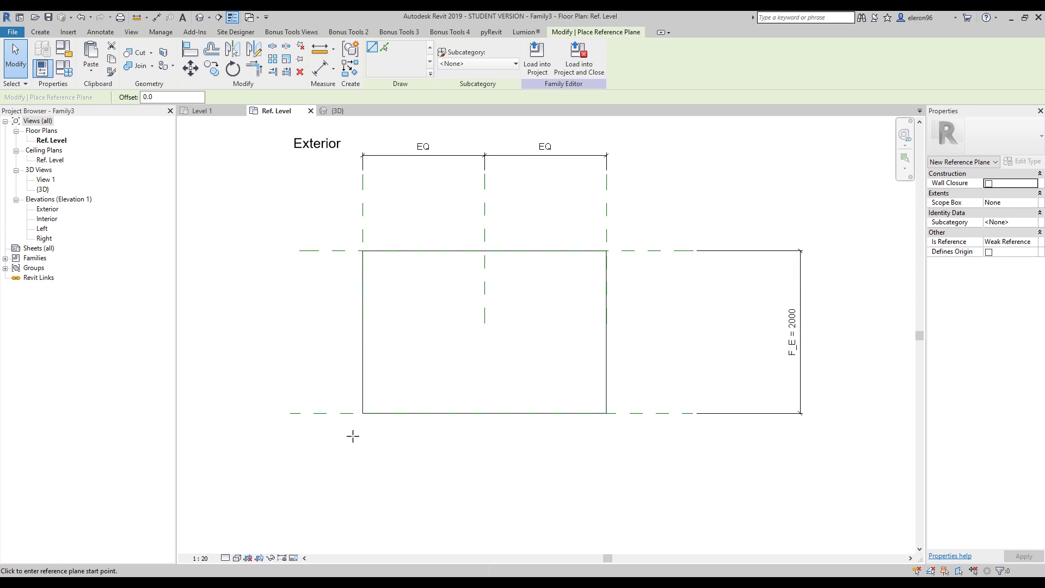
scroll(353, 434, "up", 2)
left_click(273, 388)
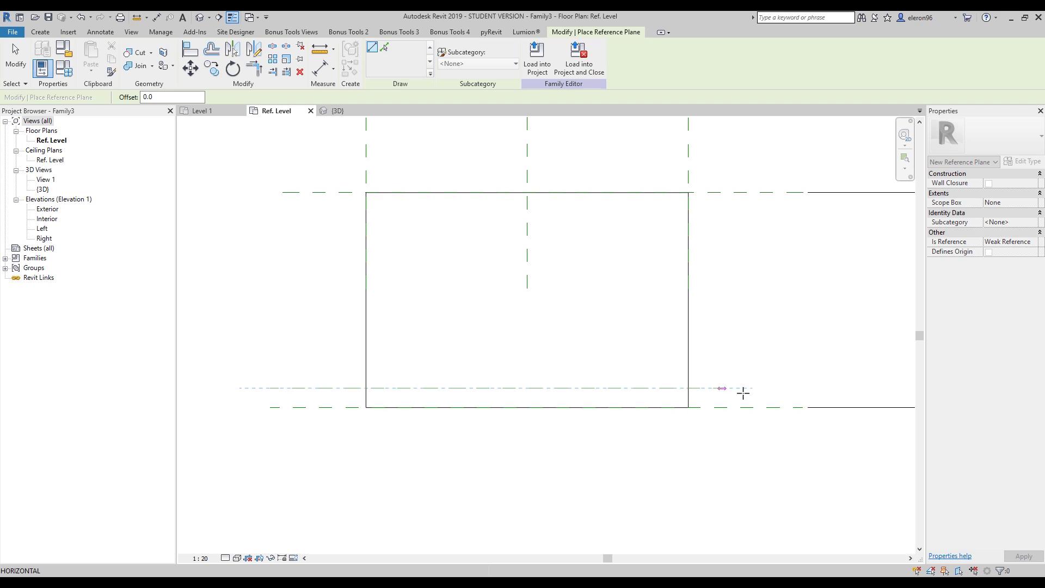
left_click(809, 388)
Draw a vertical reference plane across the panel, about 150 mm inside its right edge.
middle_click_drag(707, 325, 686, 369)
left_click(651, 198)
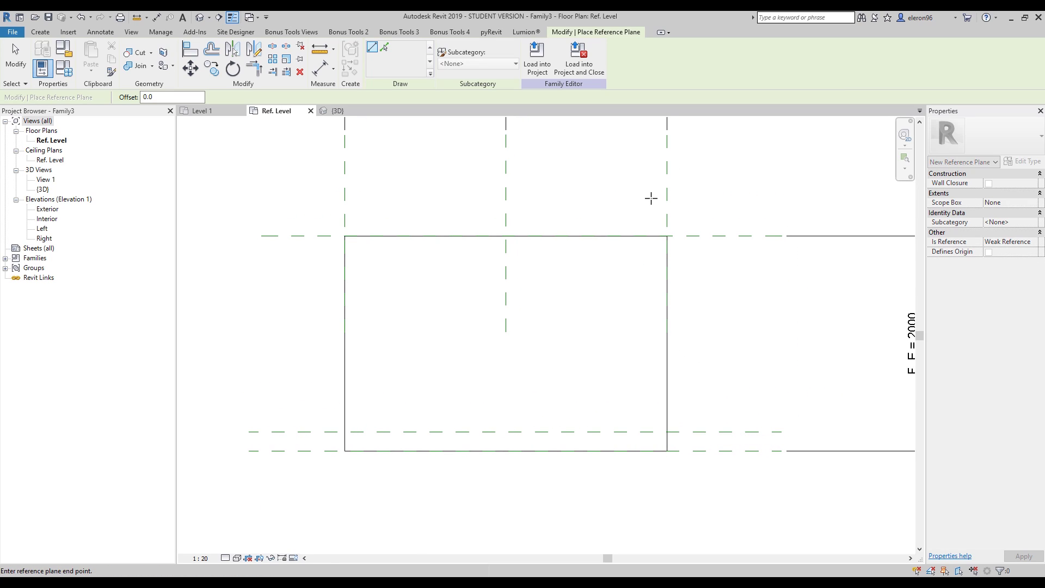
left_click(656, 493)
key("Escape")
Add aligned dimensions from the two new reference planes to the panel's lower-edge and right-edge planes.
key("d")
key("i")
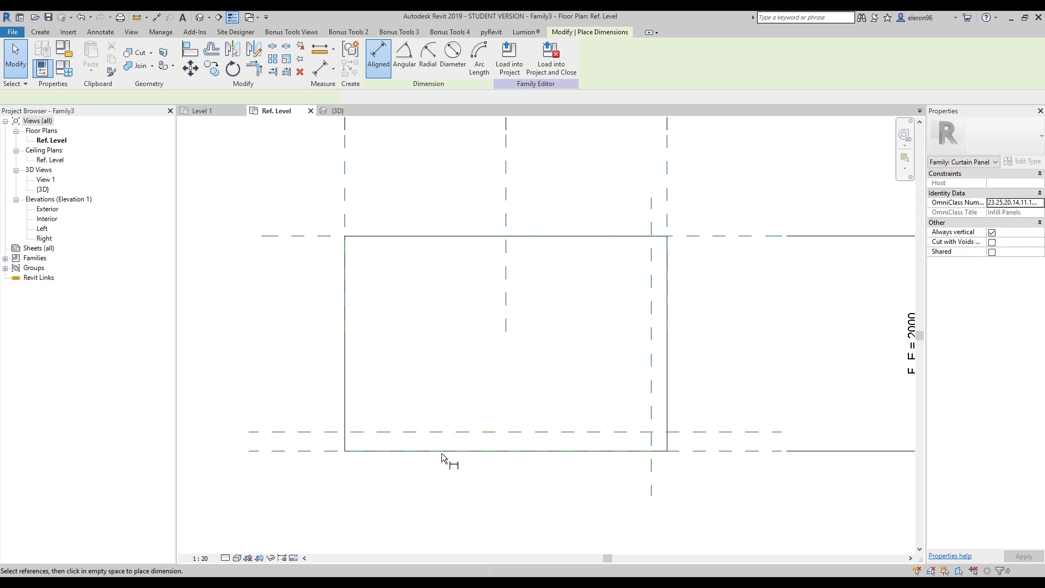
left_click(285, 451)
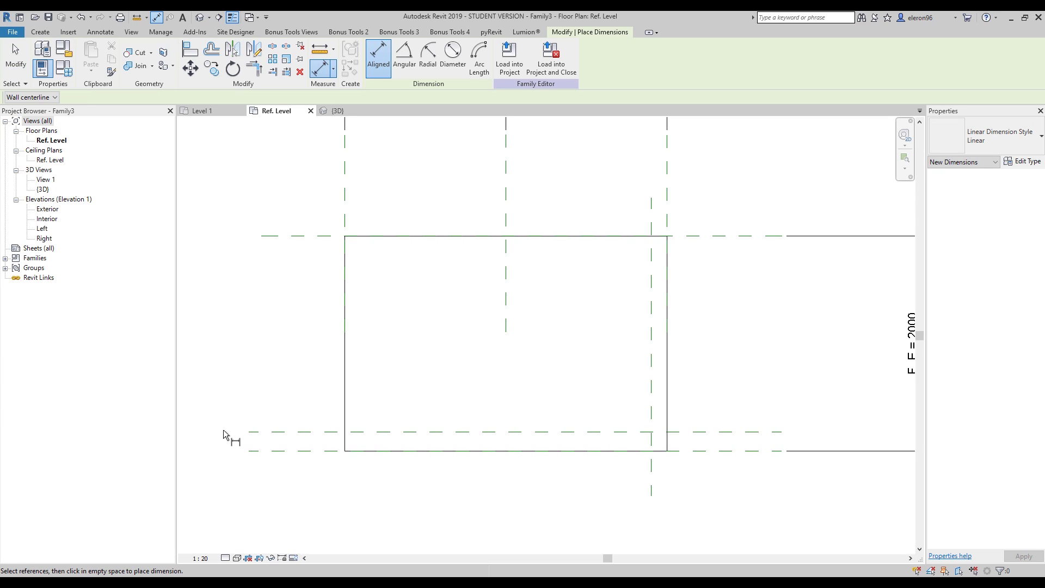
left_click(276, 432)
left_click(230, 384)
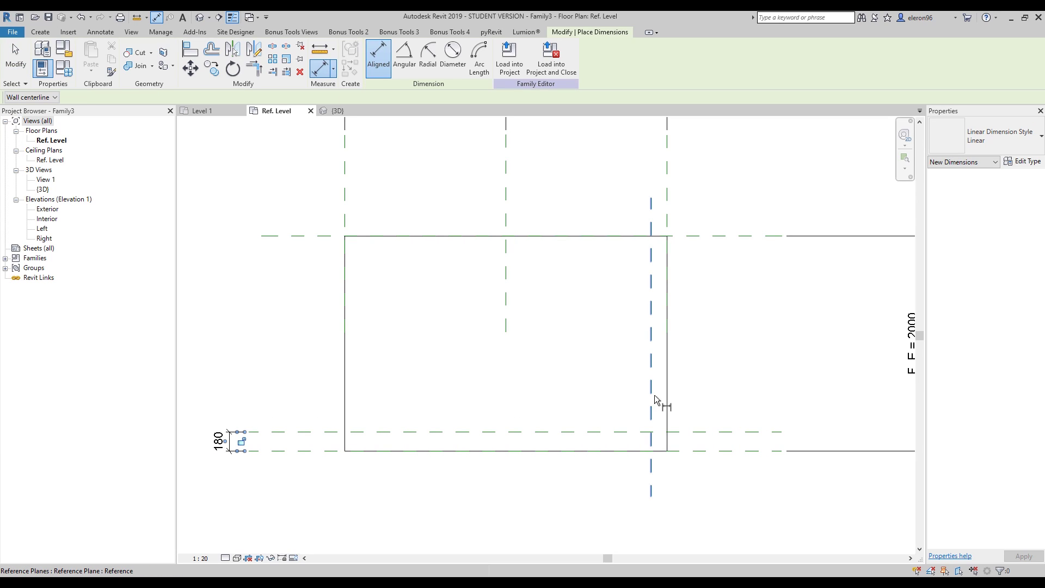
left_click(655, 394)
left_click(672, 208)
middle_click_drag(671, 207, 684, 294)
left_click(708, 245)
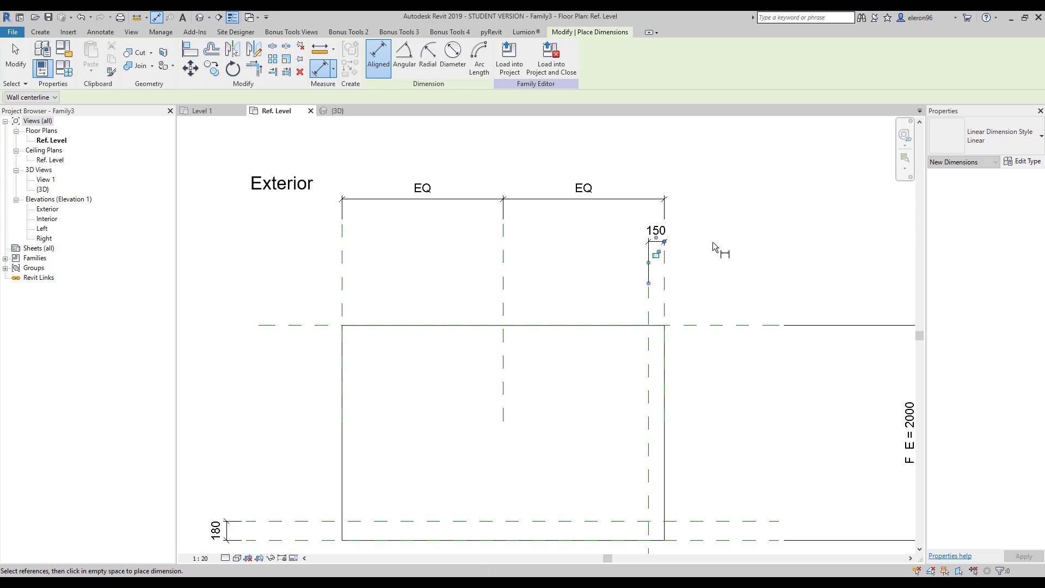
key("Escape")
key("Escape")
Set the offset between the new horizontal reference plane and the panel's lower edge to 150 mm.
middle_click_drag(487, 430, 557, 280)
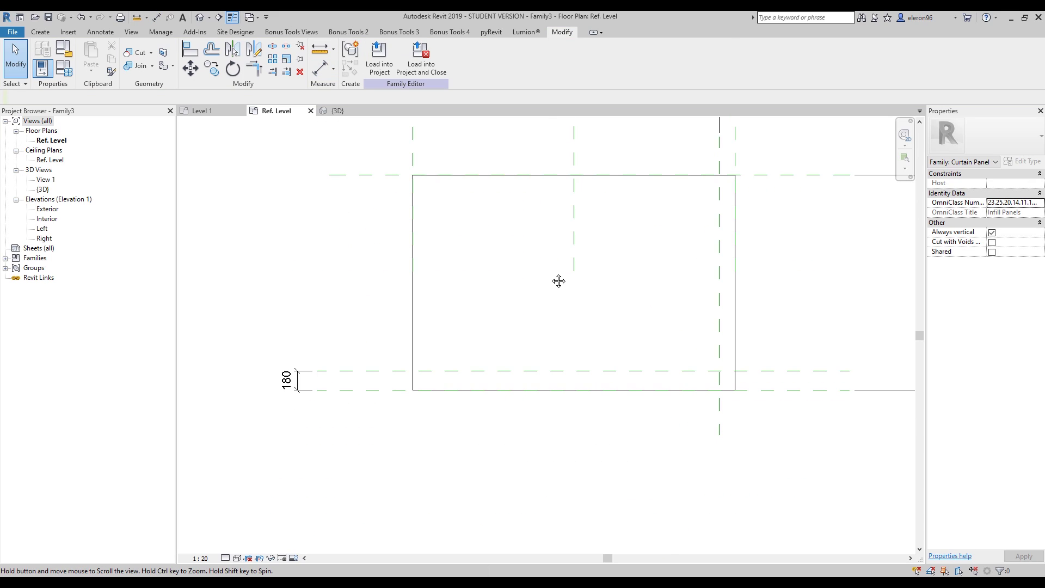
left_click(375, 376)
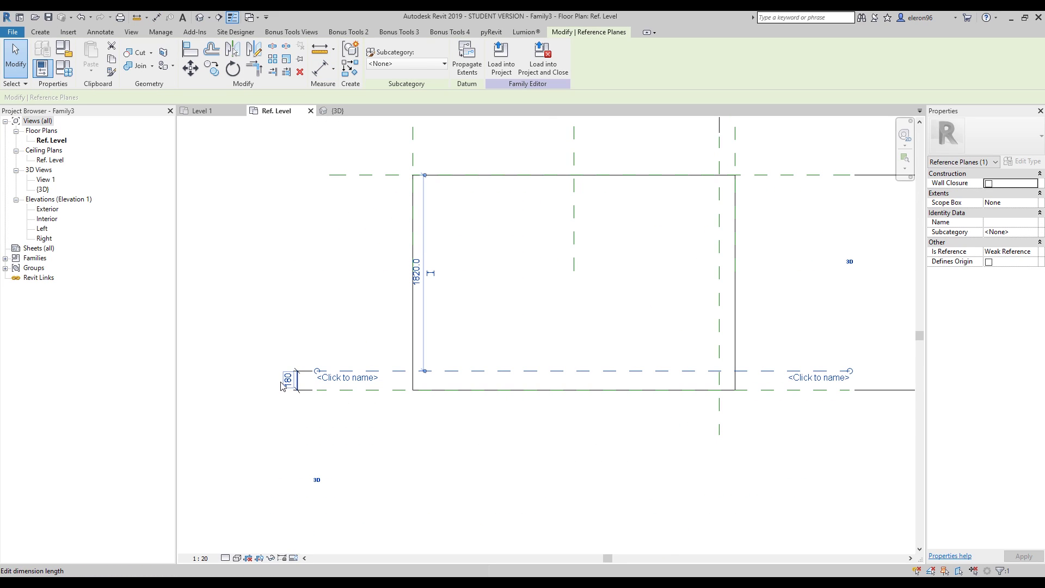
left_click(289, 380)
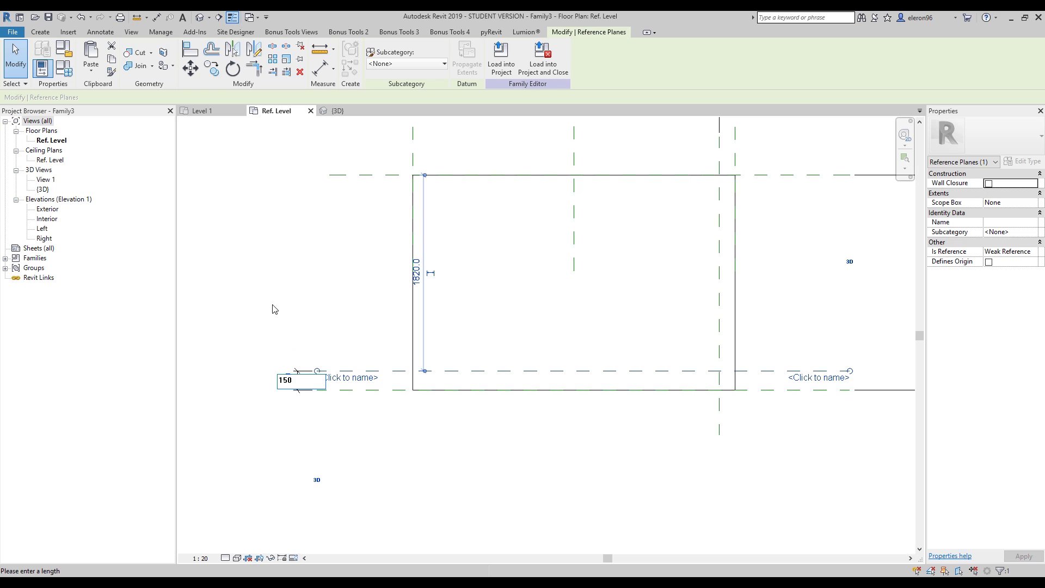
key("Return")
middle_click_drag(399, 347, 356, 401)
left_click(451, 369)
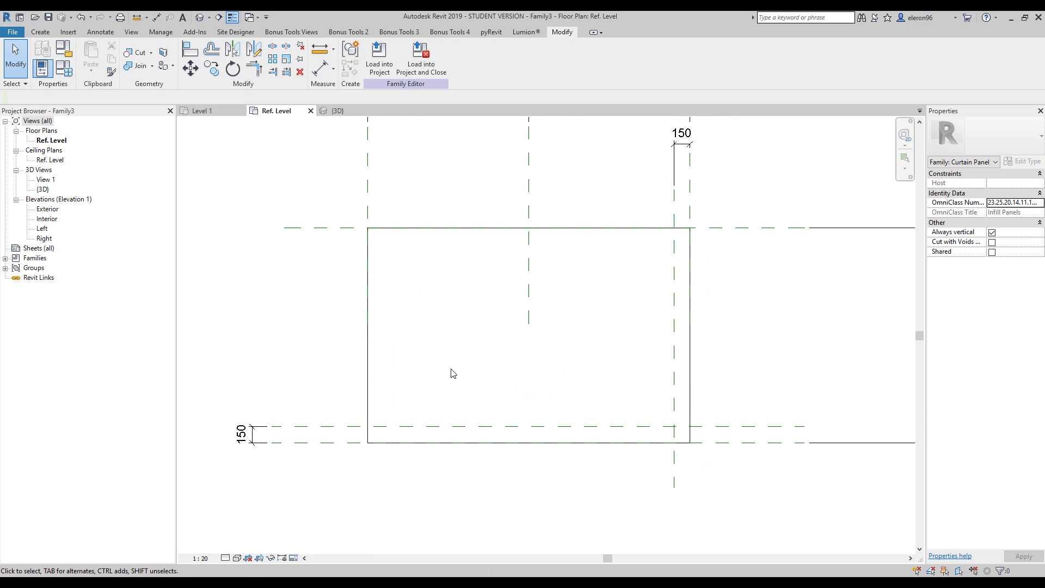
Flex the panel by setting the F_E parameter to 1500 mm in the family types.
scroll(453, 373, "down", 2)
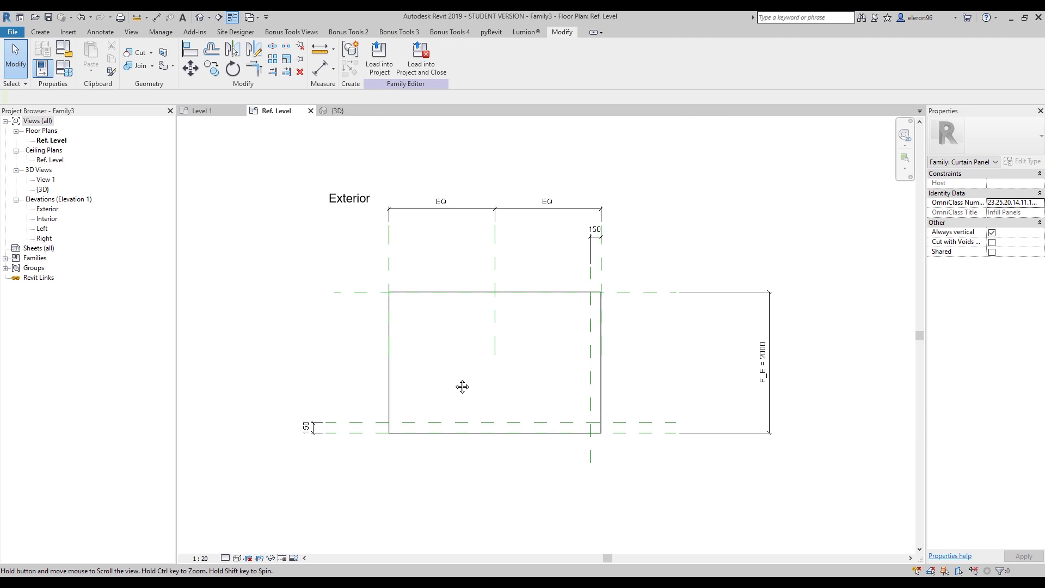
left_click(110, 73)
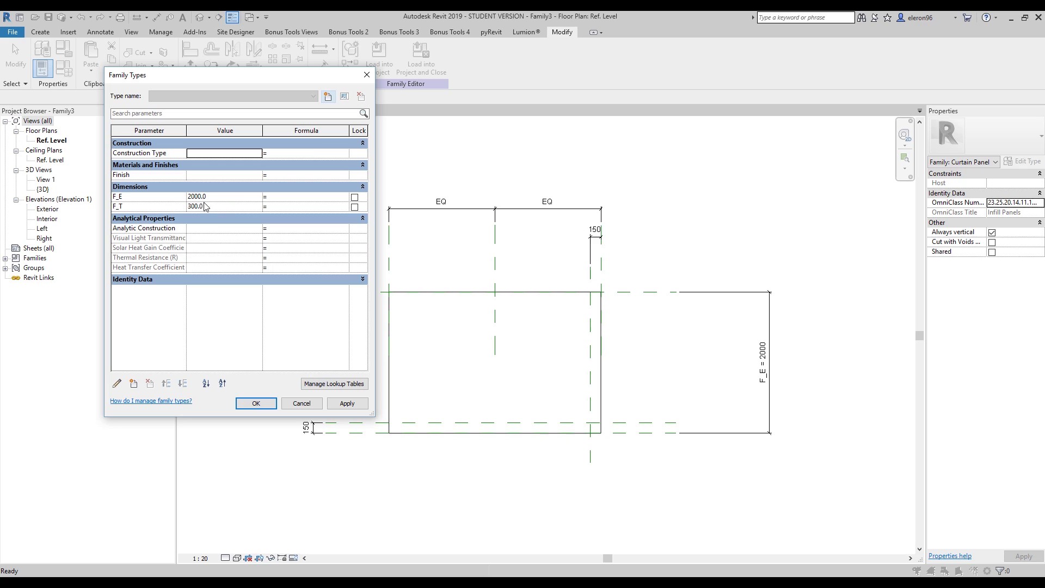
left_click(226, 198)
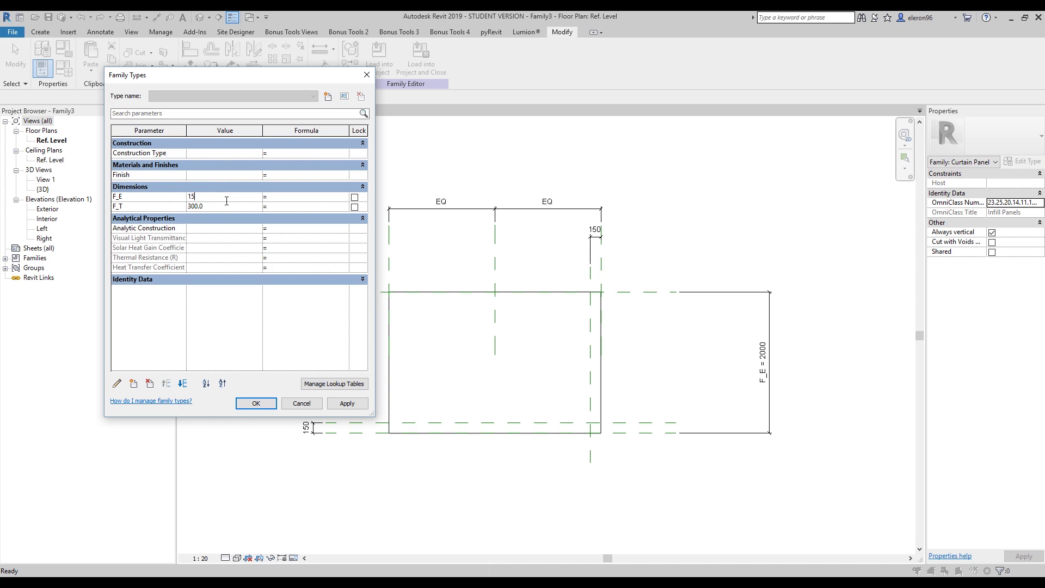
type("1500")
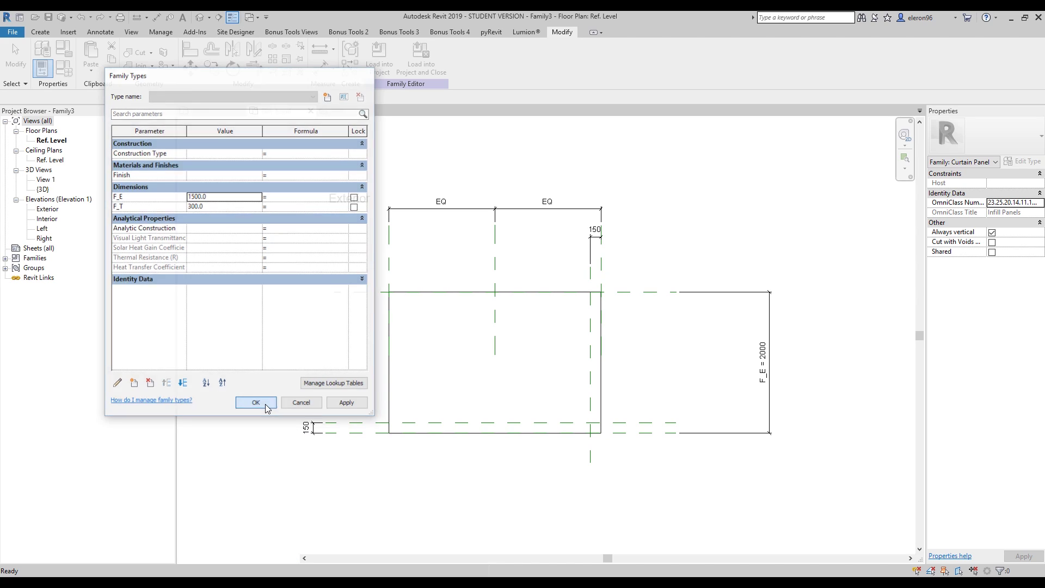
left_click(266, 404)
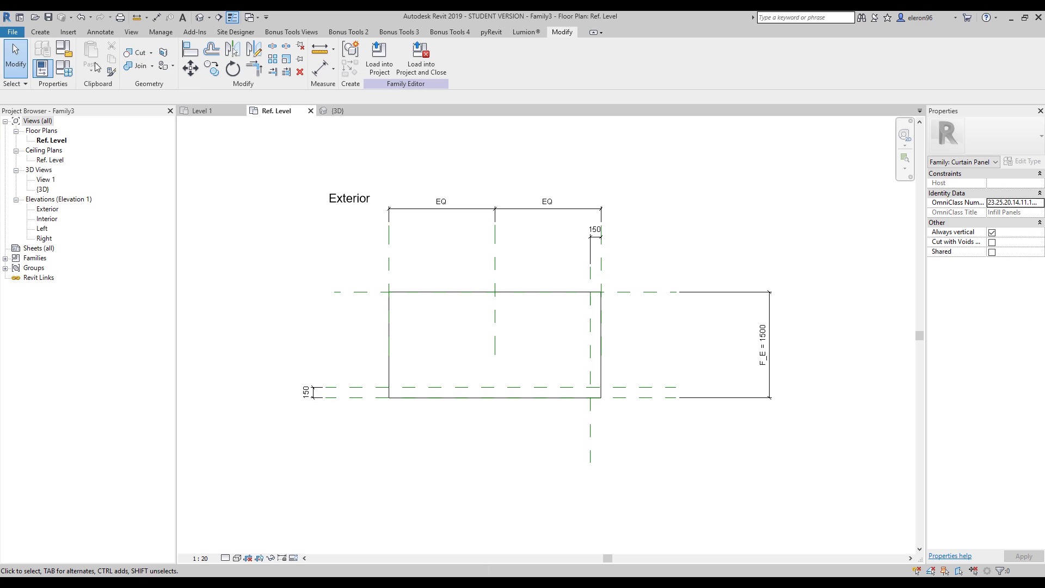
left_click(63, 70)
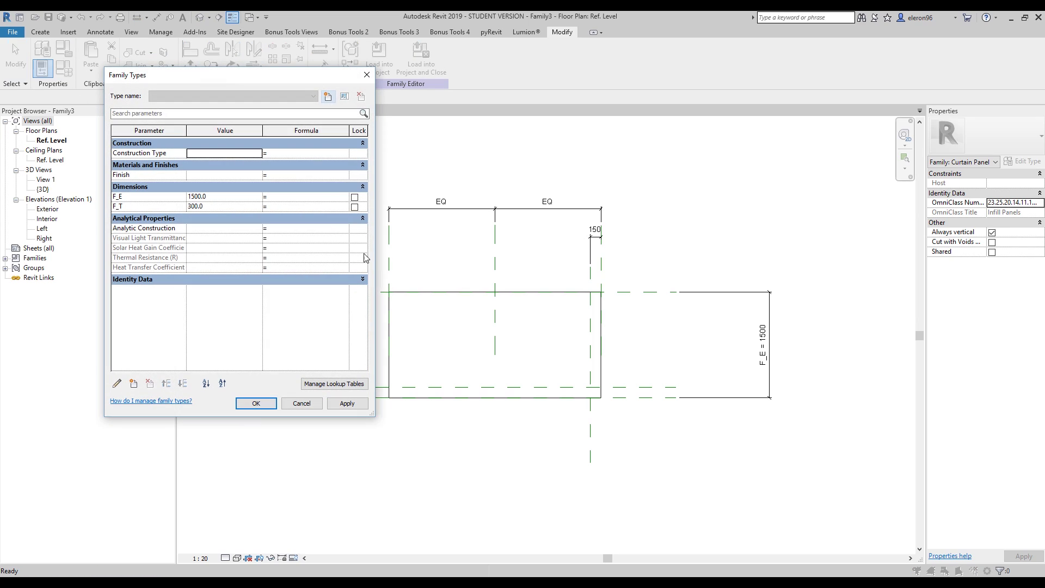
left_click(367, 74)
middle_click_drag(612, 406, 628, 416)
scroll(435, 396, "up", 2)
middle_click_drag(484, 391, 422, 364)
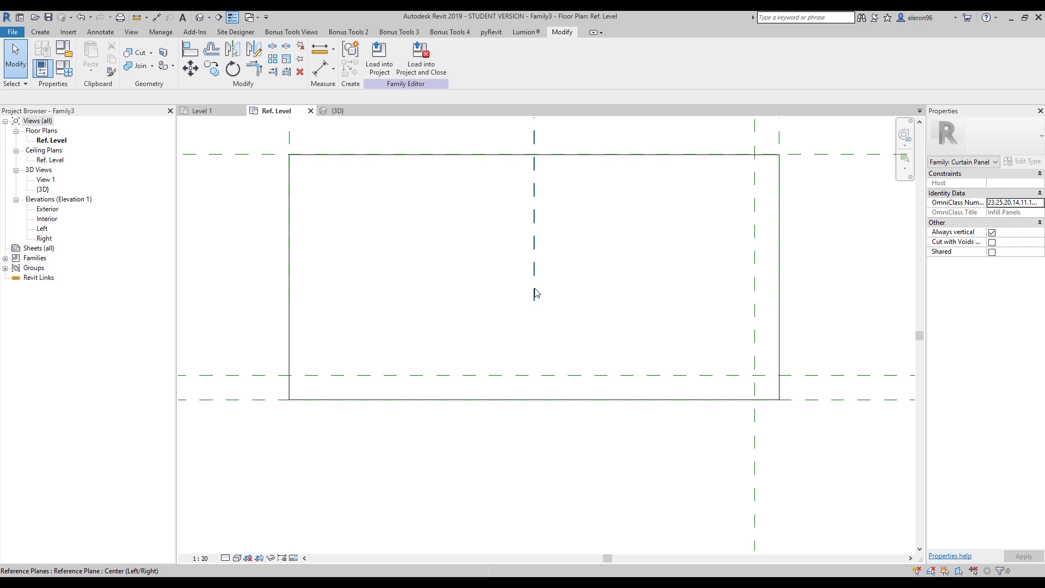
left_click(534, 292)
scroll(534, 301, "down", 2)
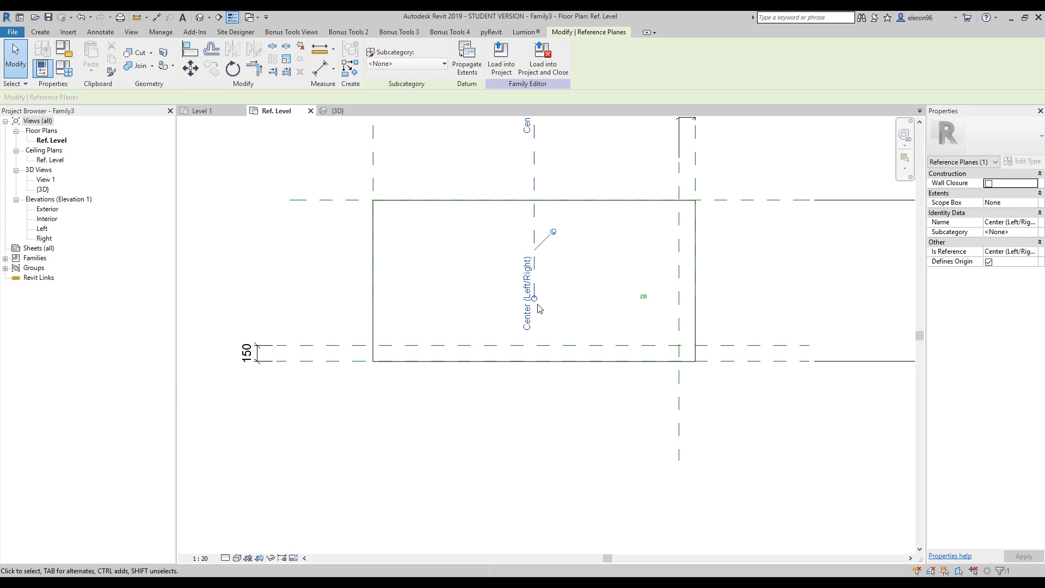
left_click(581, 185)
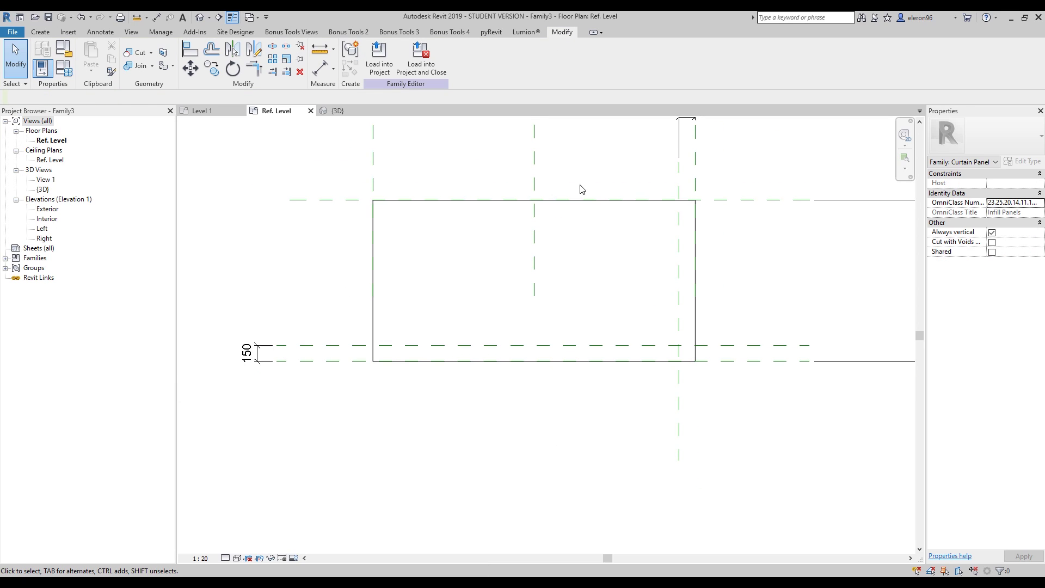
Start an extrusion and sketch a circle of about 40 mm radius where the inner horizontal reference plane meets the panel's left edge.
left_click(41, 33)
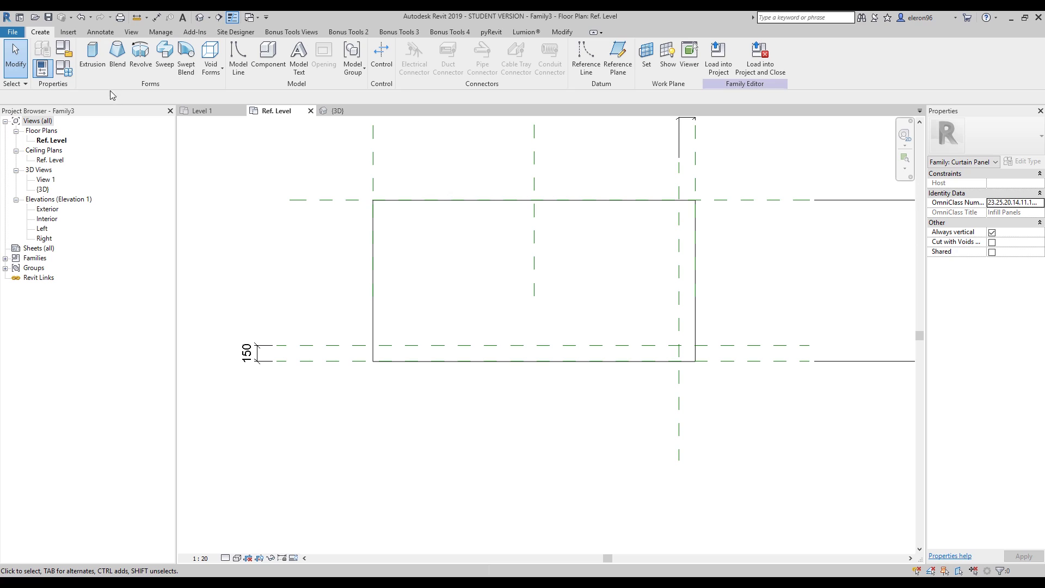
left_click(93, 58)
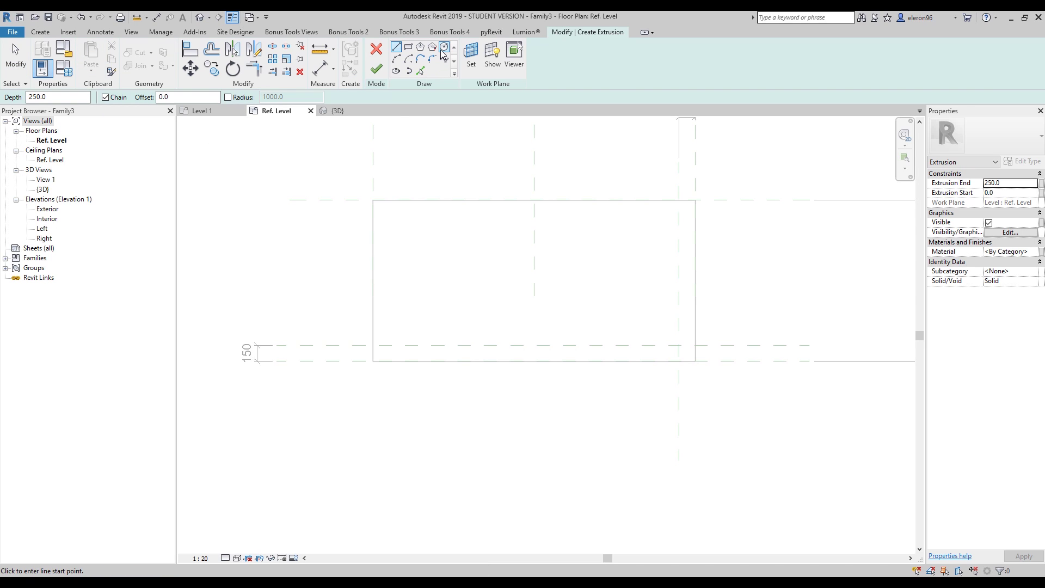
left_click(443, 49)
scroll(425, 275, "up", 5)
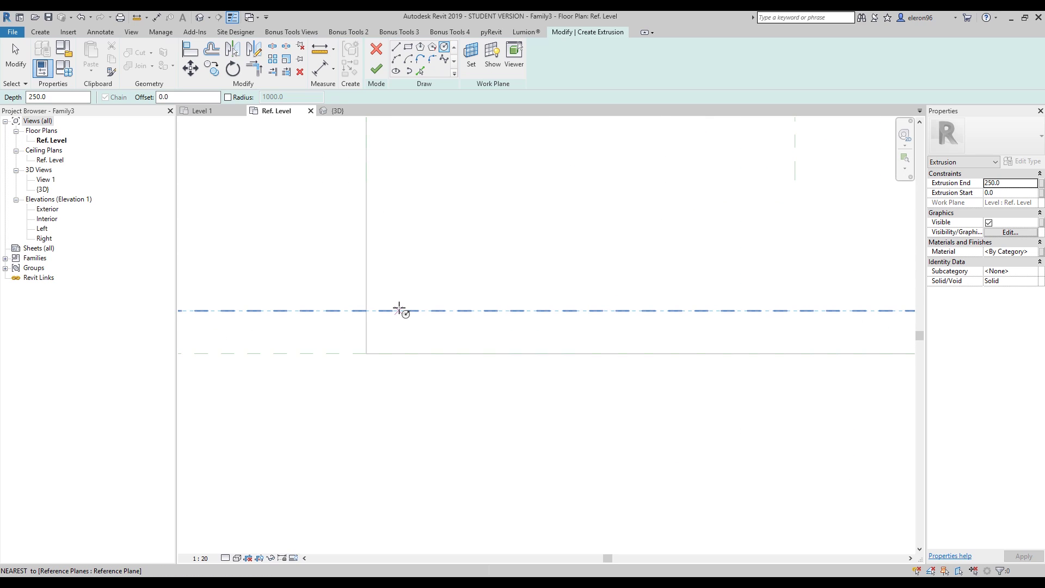
left_click(399, 309)
key("Escape")
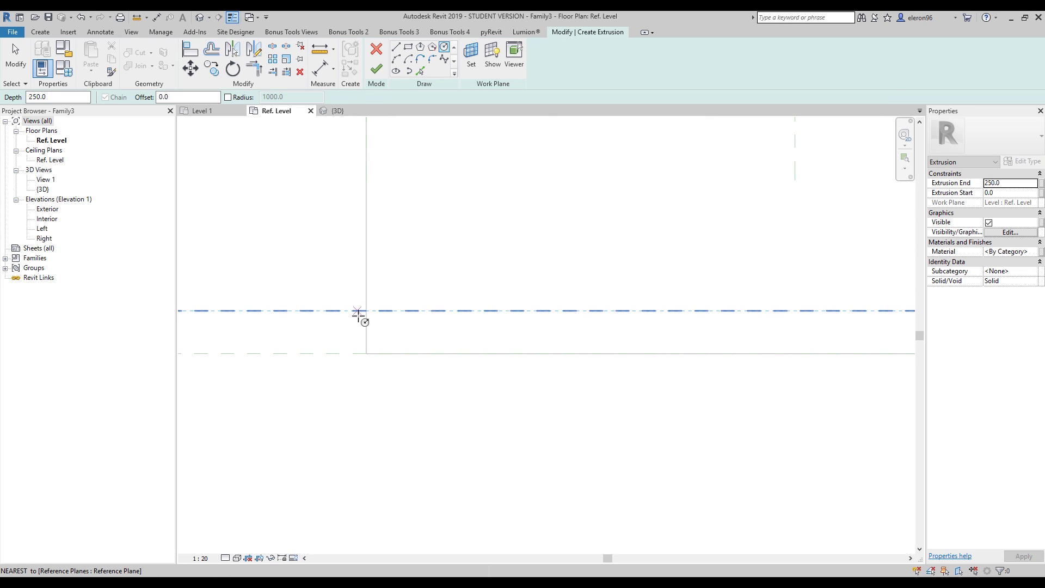
left_click(366, 310)
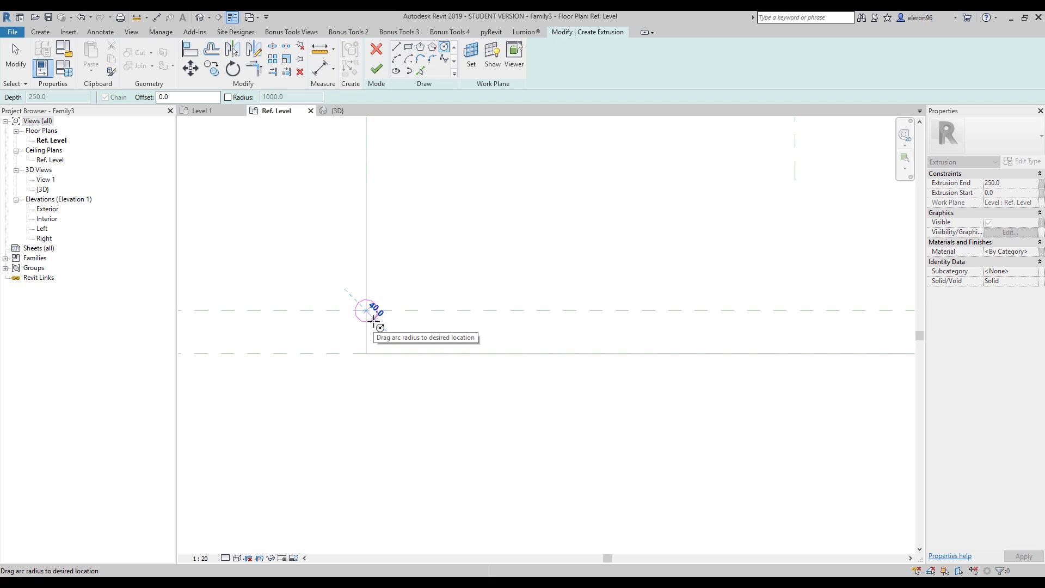
left_click(374, 321)
scroll(367, 297, "up", 3)
key("Escape")
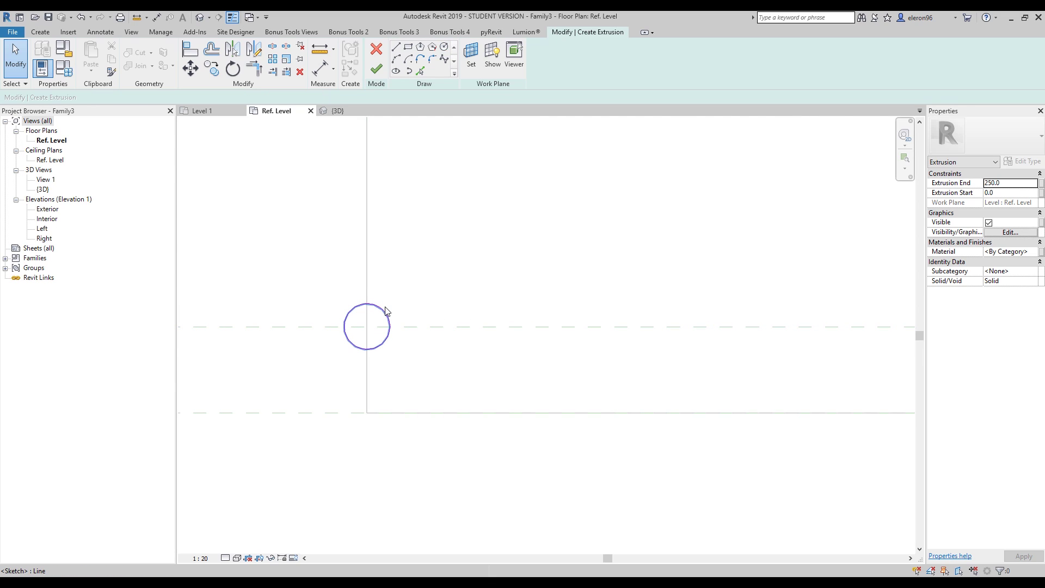
Make the circle's radius dimension permanent and label it with a new type parameter named R_D.
left_click(384, 311)
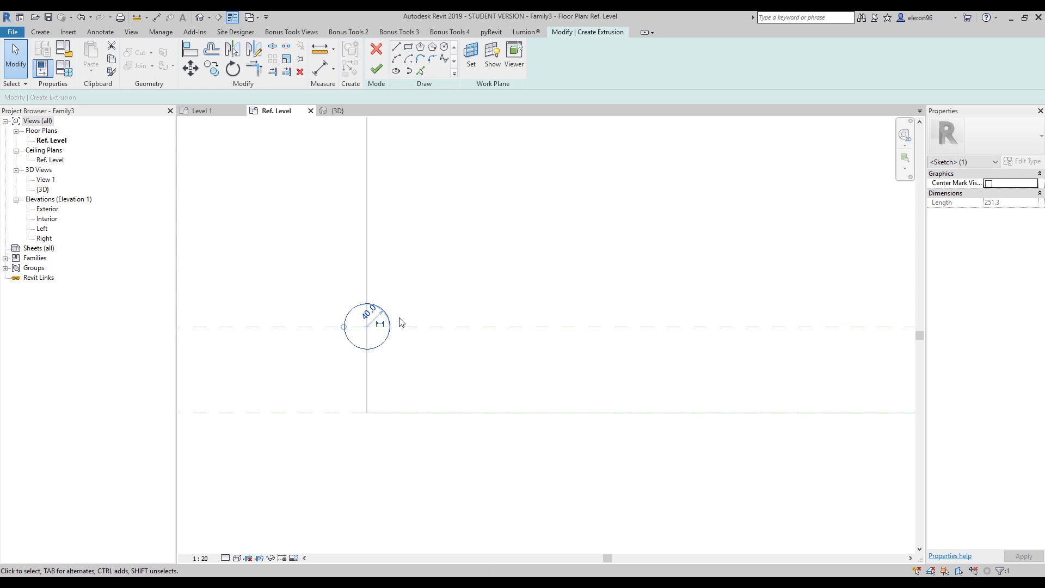
left_click(380, 326)
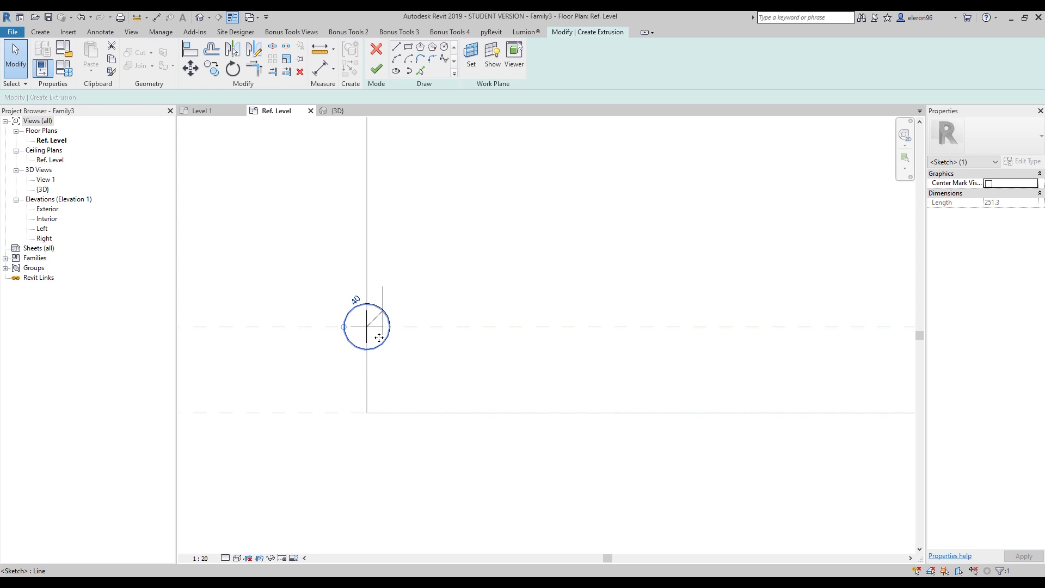
scroll(380, 333, "up", 2)
left_click(333, 299)
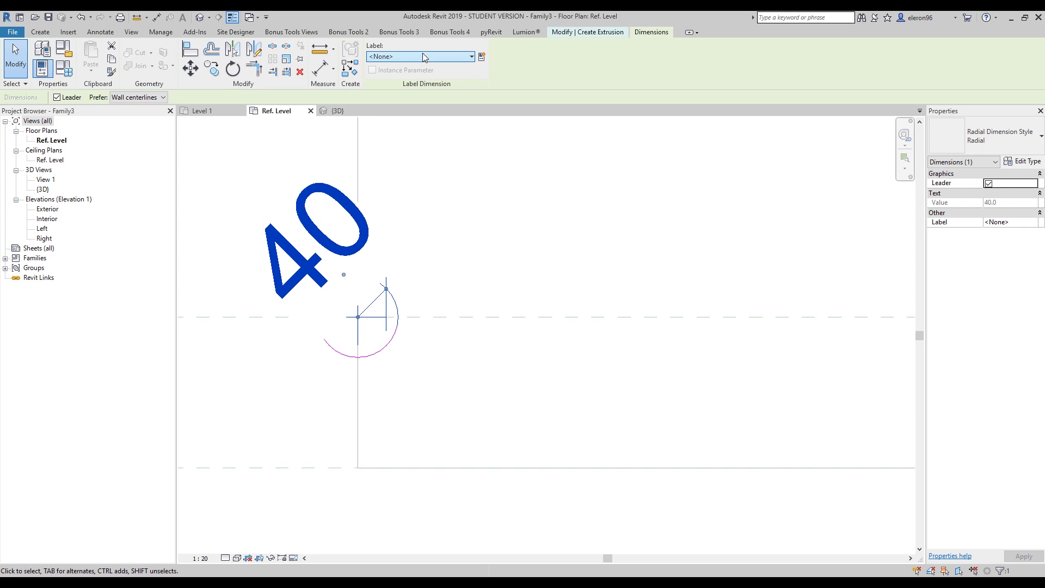
left_click(482, 58)
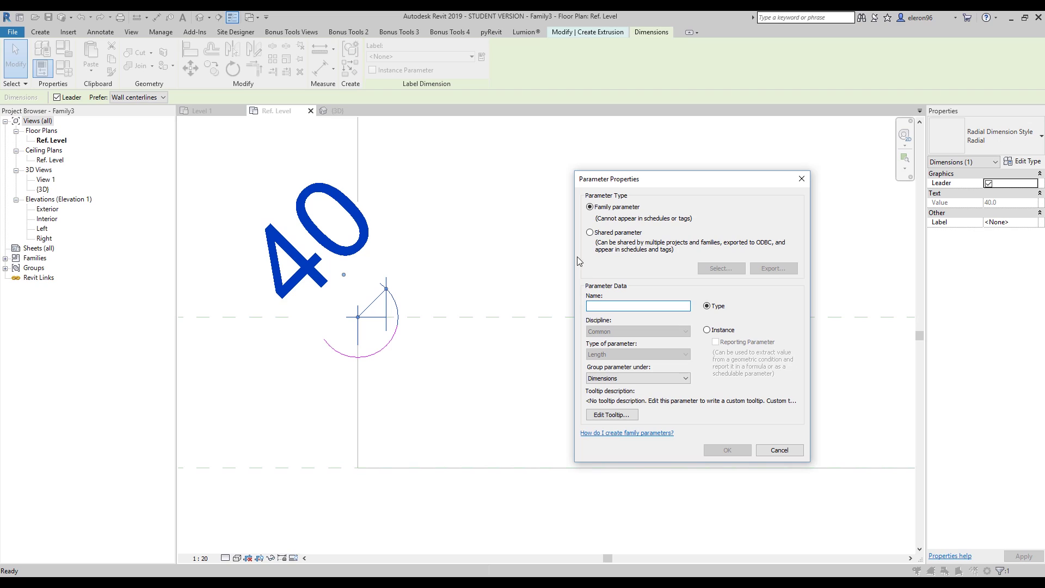
type("R")
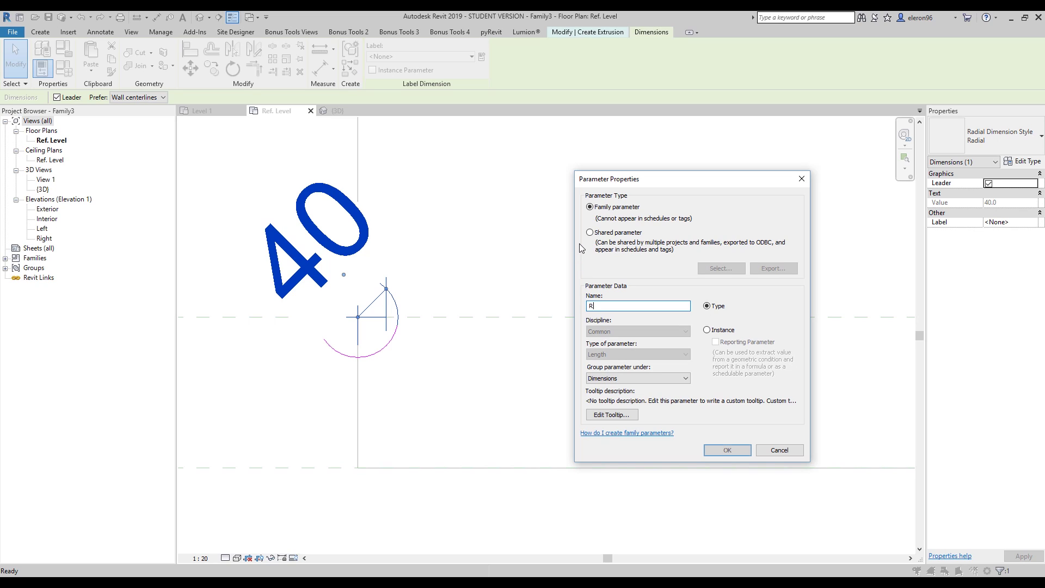
type("_")
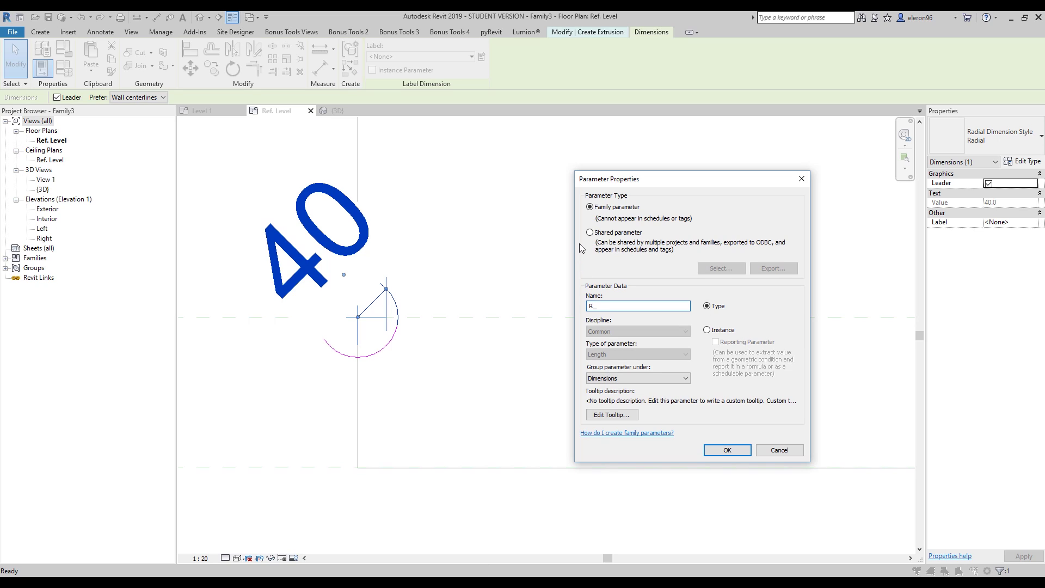
type("D")
left_click(730, 452)
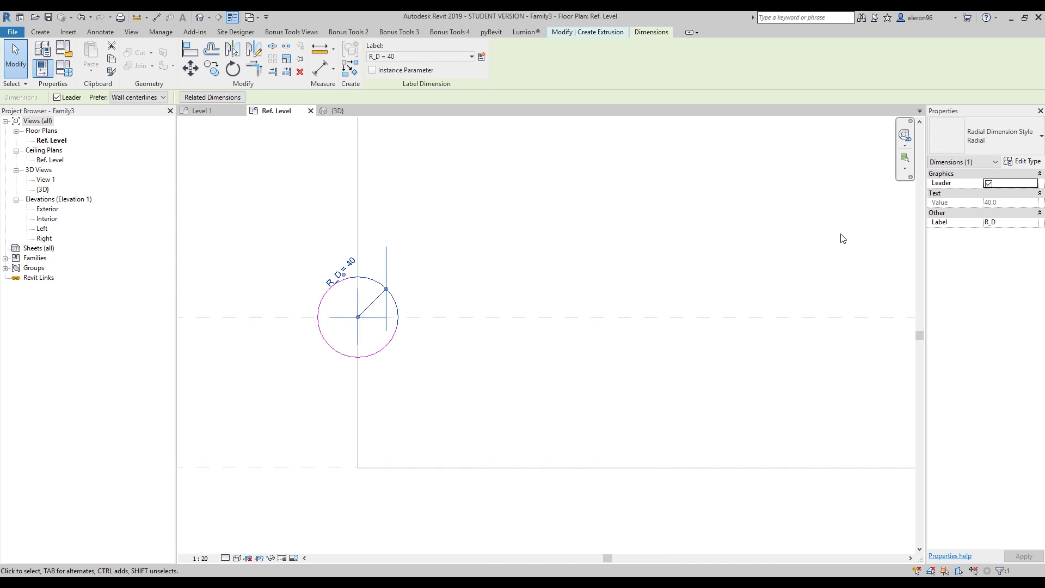
Finish the circular extrusion sketch at the panel's left edge.
left_click(490, 181)
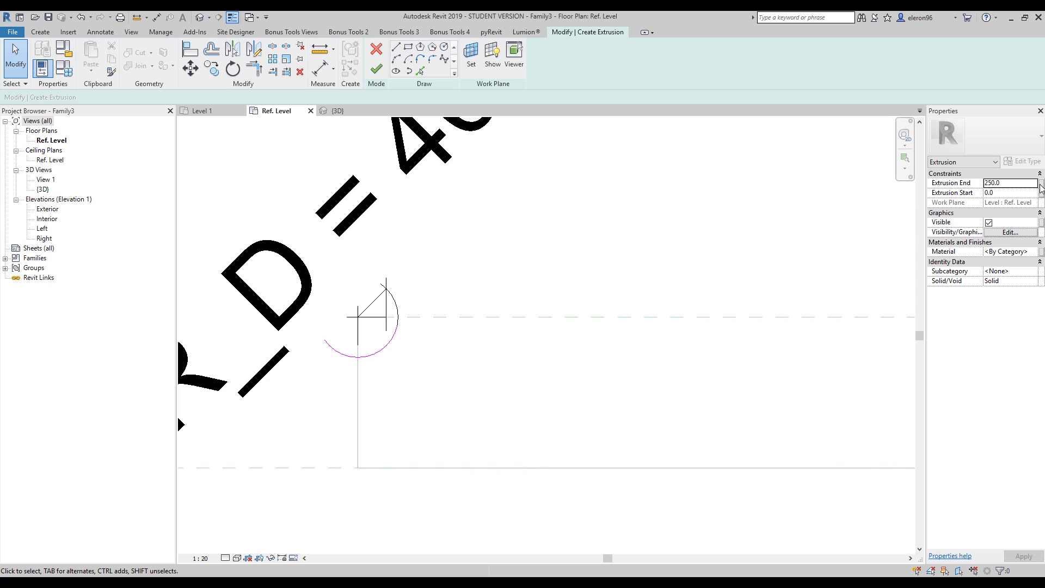
left_click(376, 68)
scroll(441, 246, "down", 3)
In the 3D view, stretch the cylinder's end to about 1588 mm and raise its start to the slab's top face at 300 mm.
left_click(337, 111)
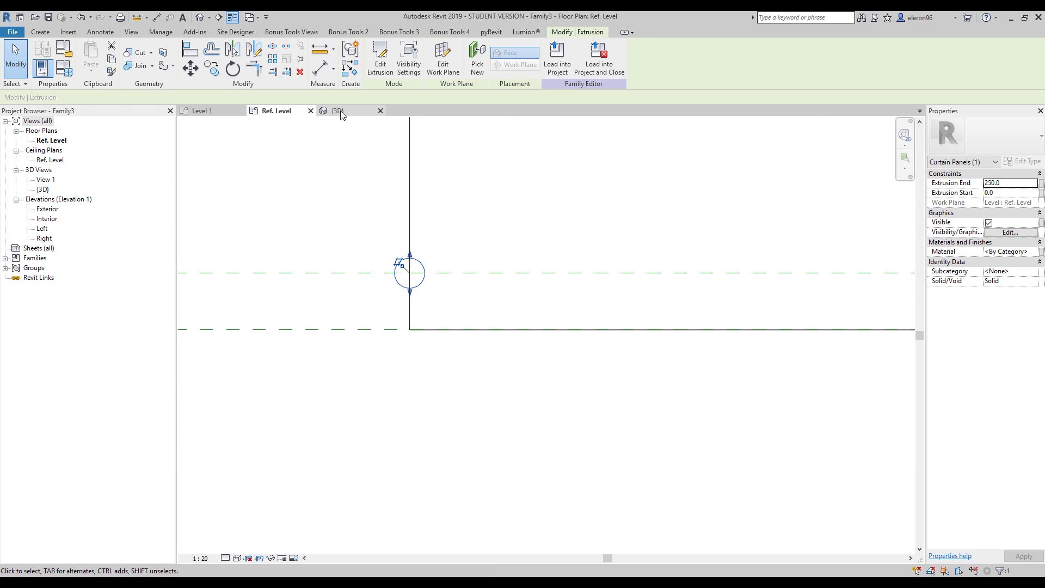
mouse_move(465, 285)
middle_mouse_down("shift")
mouse_move(474, 280)
mouse_move(460, 271)
middle_mouse_up("shift")
left_click_drag(383, 310, 395, 294)
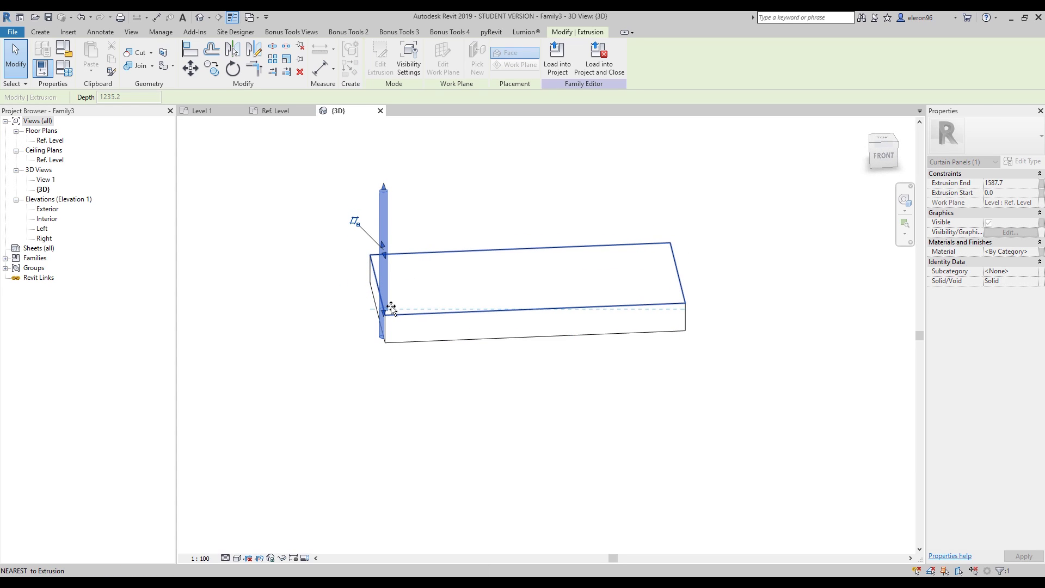
left_click(448, 378)
middle_click_drag(448, 378, 441, 325, "shift")
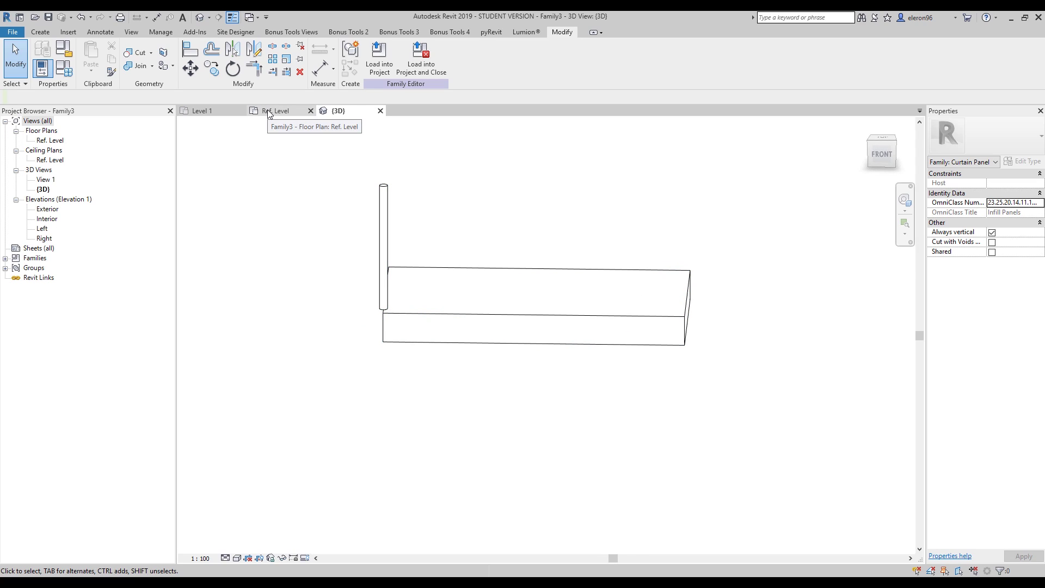
In the Ref. Level plan, create a linear array of 25 cylinders spaced 180 mm apart along the inner horizontal reference plane.
left_click(268, 111)
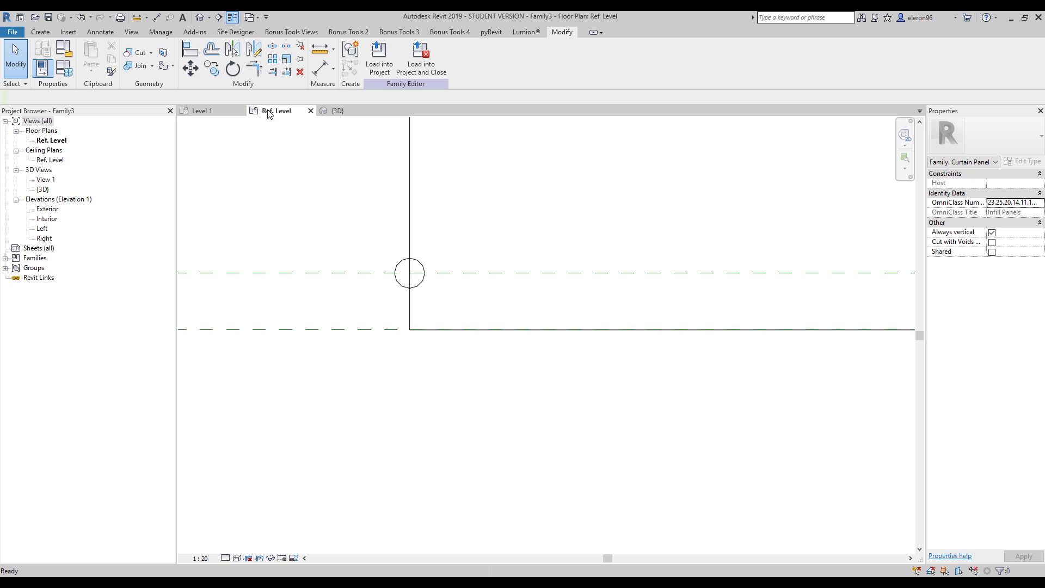
scroll(435, 288, "up", 2)
left_click(435, 289)
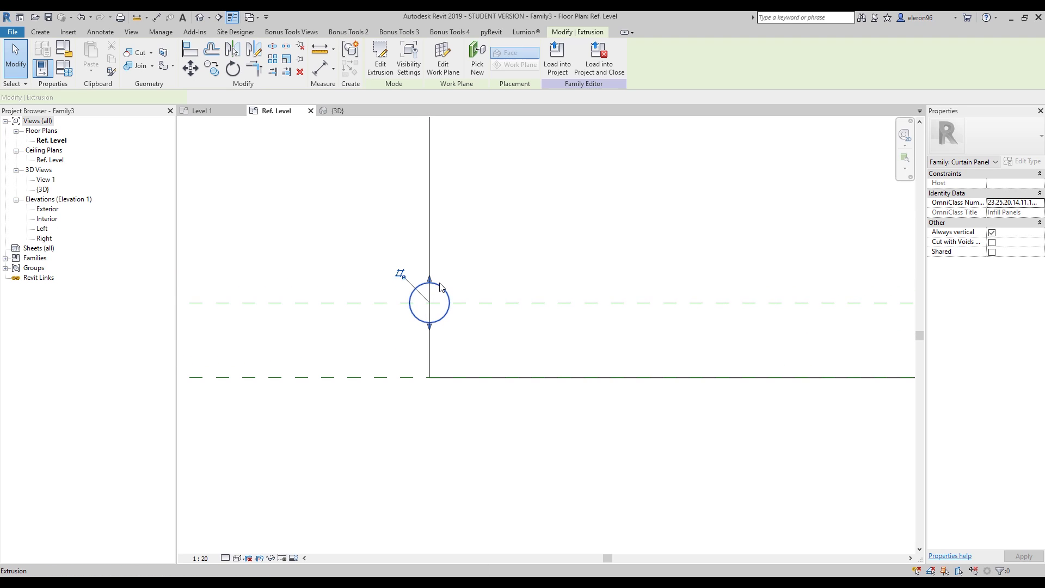
scroll(443, 281, "down", 1)
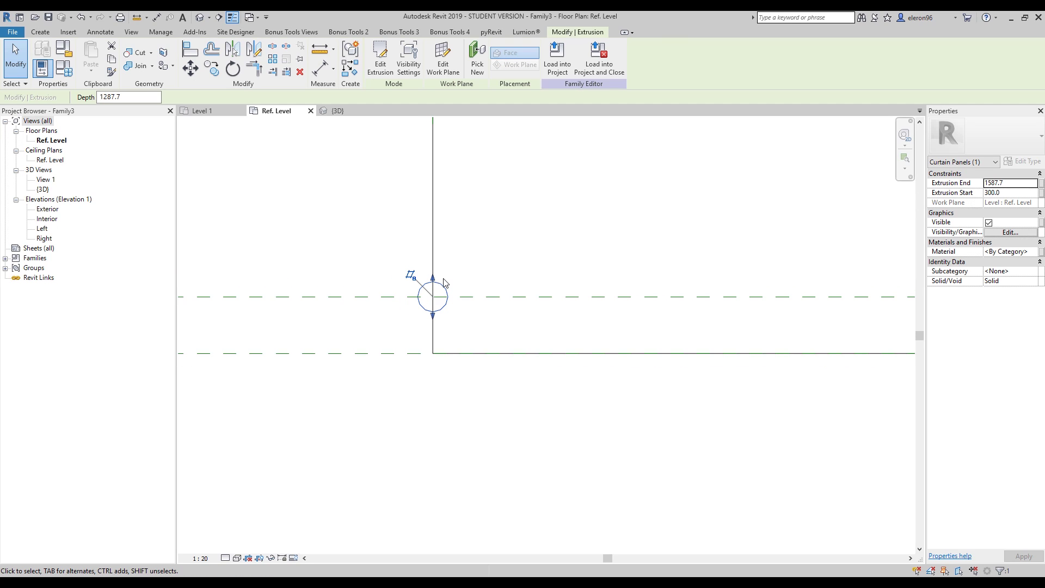
left_click(273, 64)
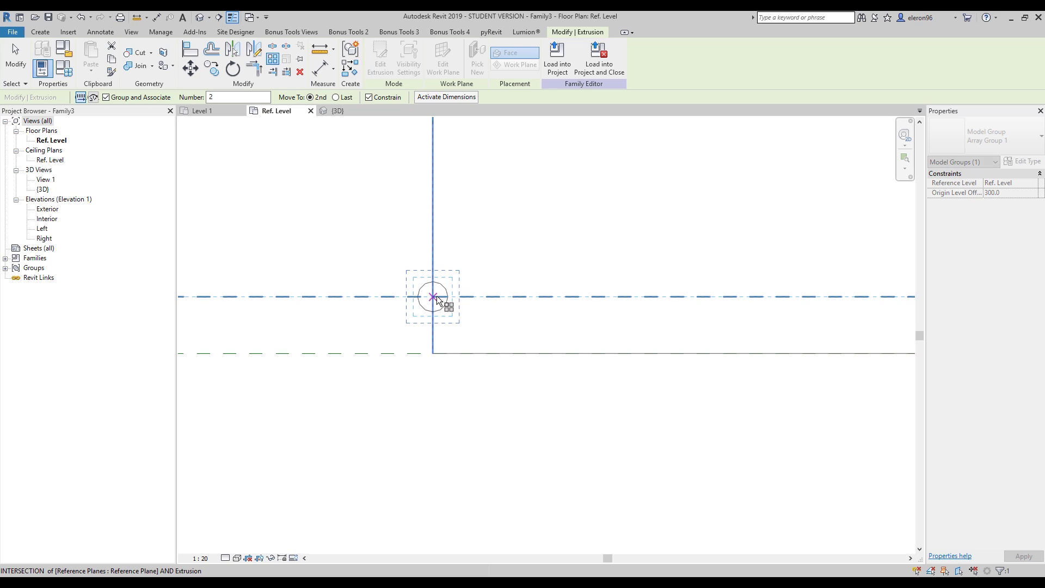
left_click(432, 297)
scroll(500, 294, "down", 2)
middle_click_drag(615, 304, 497, 336)
scroll(478, 308, "down", 3)
scroll(497, 336, "up", 2)
scroll(479, 349, "up", 3)
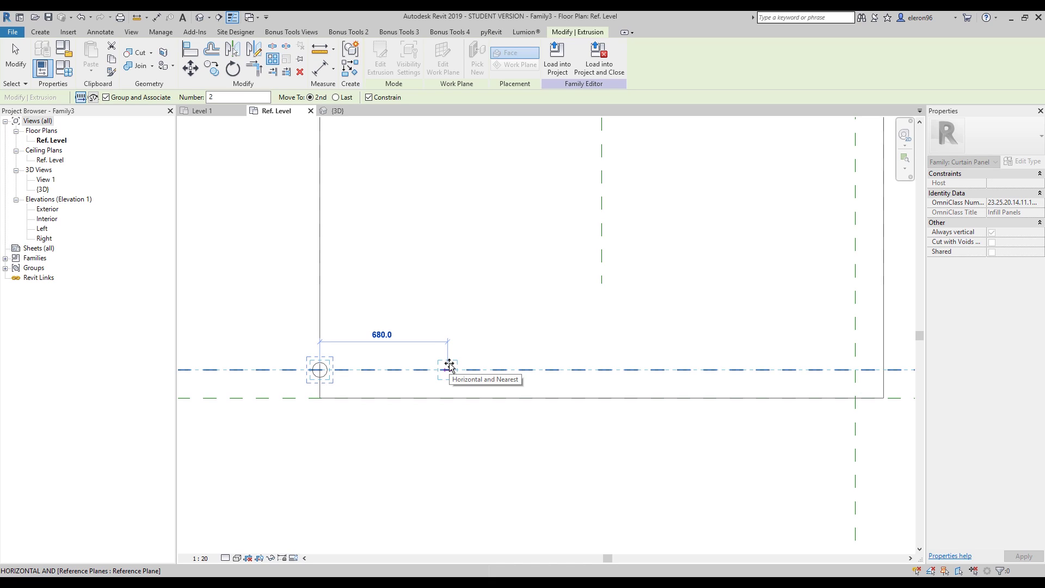
left_click(353, 370)
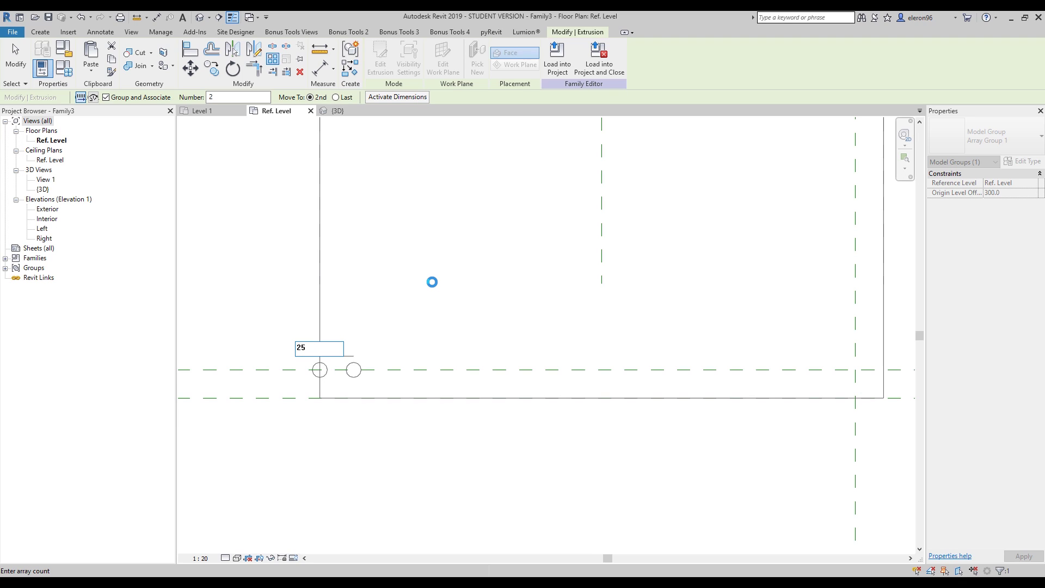
left_click(570, 336)
Delete the array copies beyond the panel's right edge and the one centred on its left edge.
scroll(661, 350, "down", 2)
middle_click_drag(661, 350, 480, 338)
left_click(682, 330)
scroll(625, 327, "up", 2)
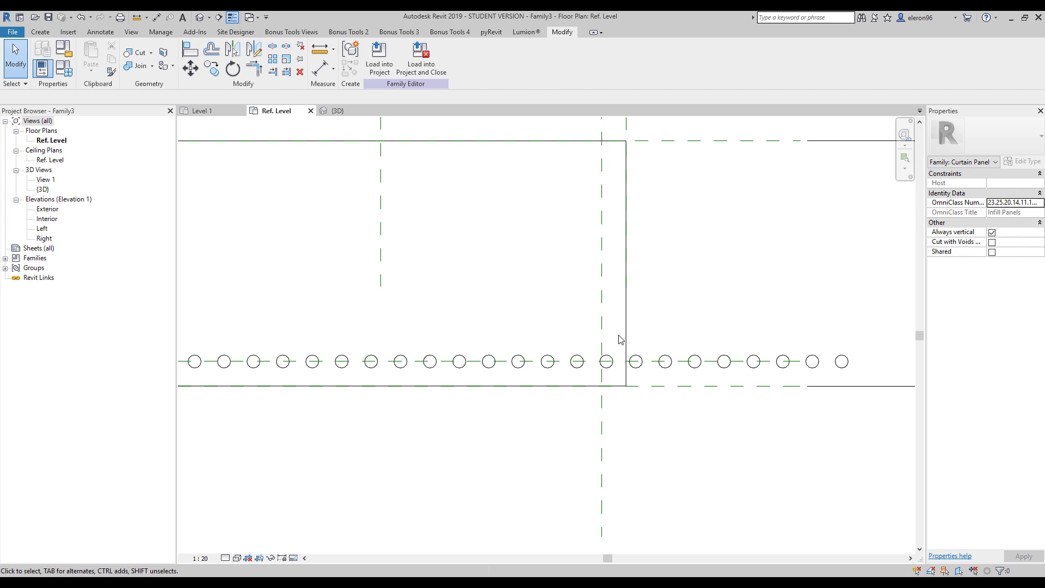
left_click_drag(617, 334, 908, 390)
key("Escape")
middle_click_drag(369, 363, 695, 383)
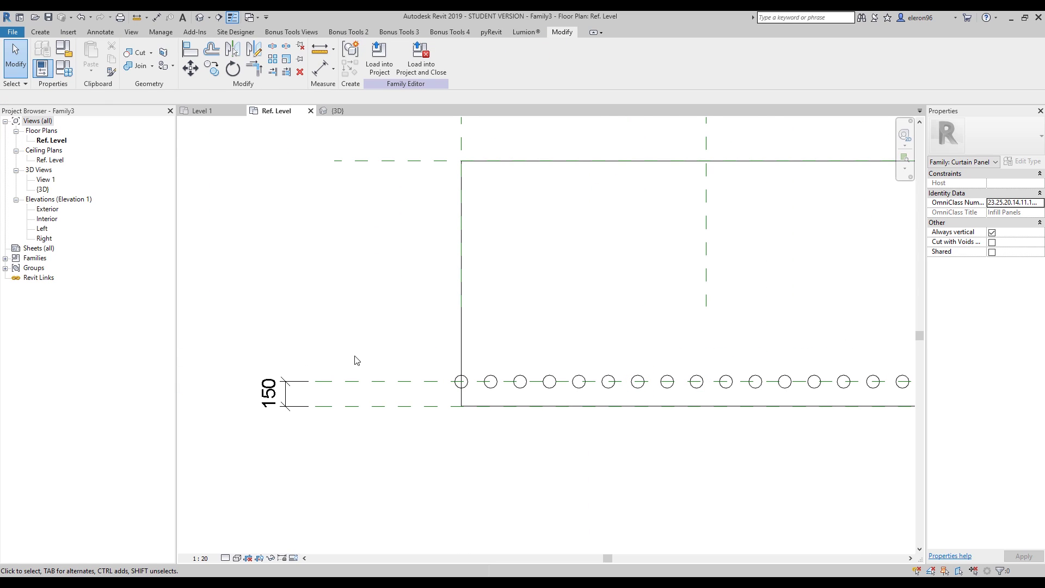
left_click_drag(387, 345, 476, 397)
key("Delete")
middle_click_drag(553, 367, 315, 353)
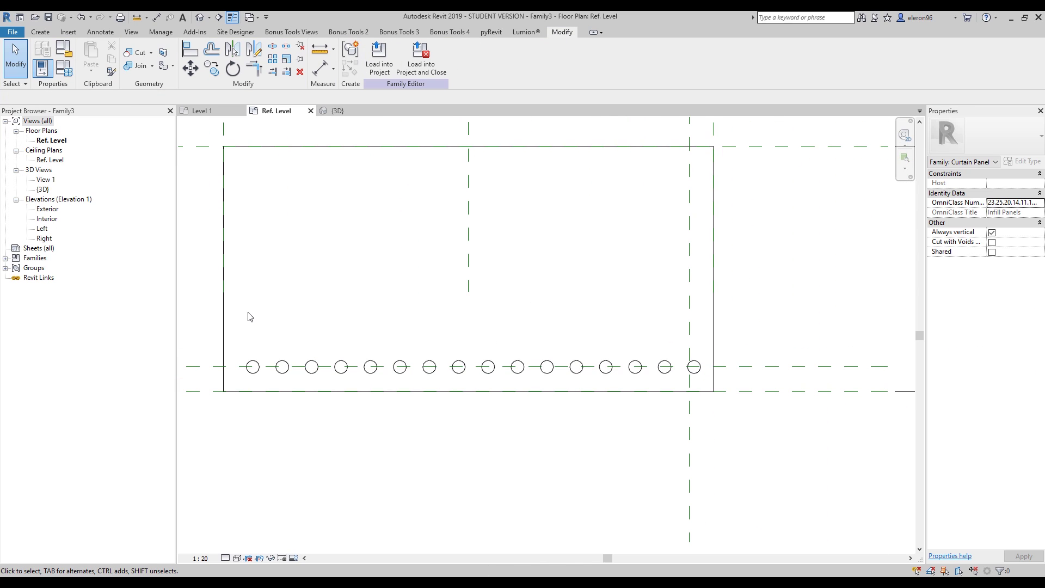
Ungroup all remaining cylinder array groups within the panel outline.
left_click_drag(248, 317, 708, 396)
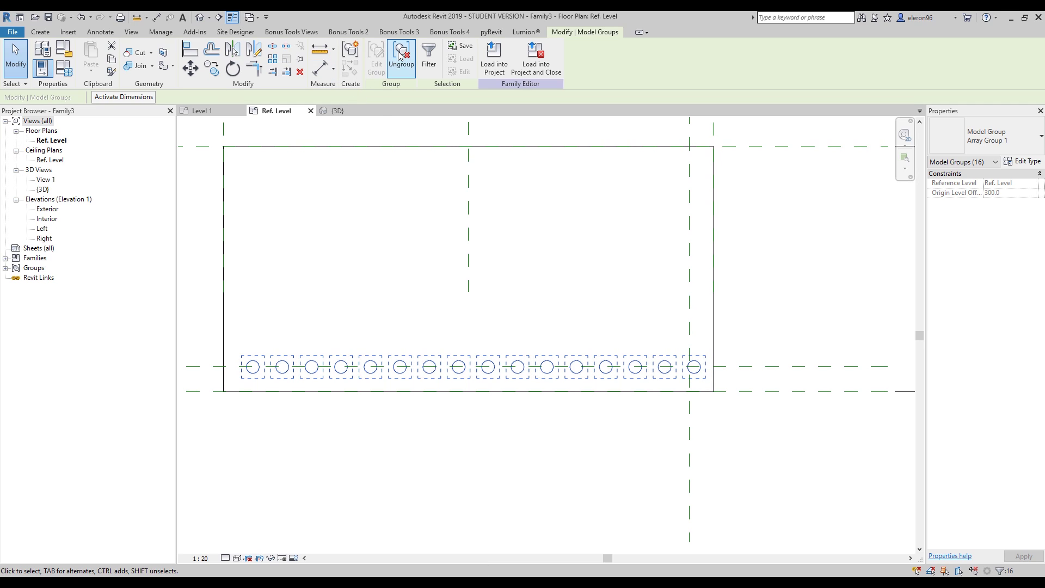
left_click(401, 54)
scroll(539, 321, "down", 2)
middle_click_drag(539, 325, 544, 336)
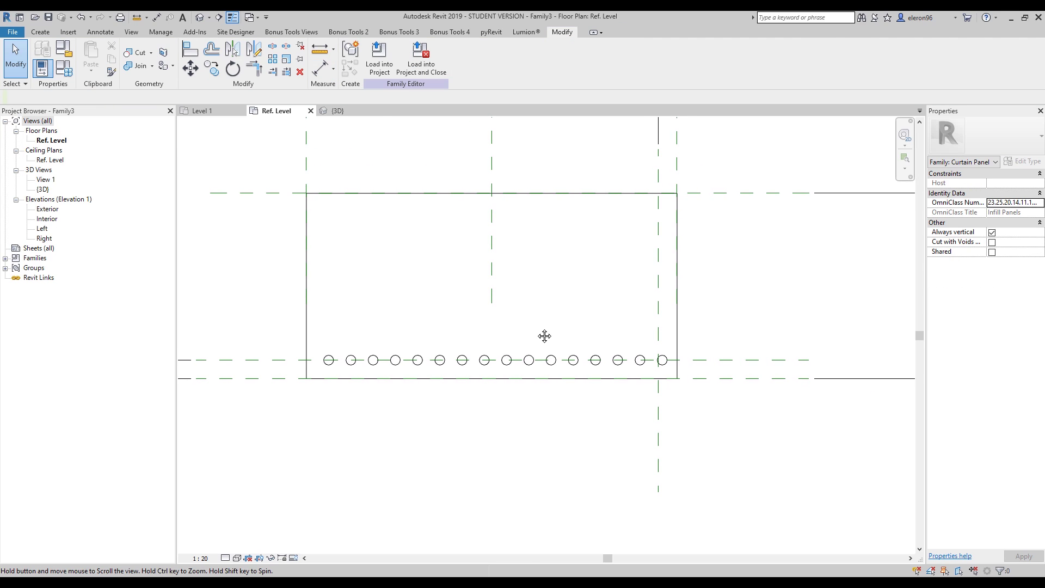
Move the row of cylinders 30 mm left so the rightmost one is centred on the vertical reference plane.
scroll(554, 354, "up", 1)
left_click_drag(246, 335, 719, 389)
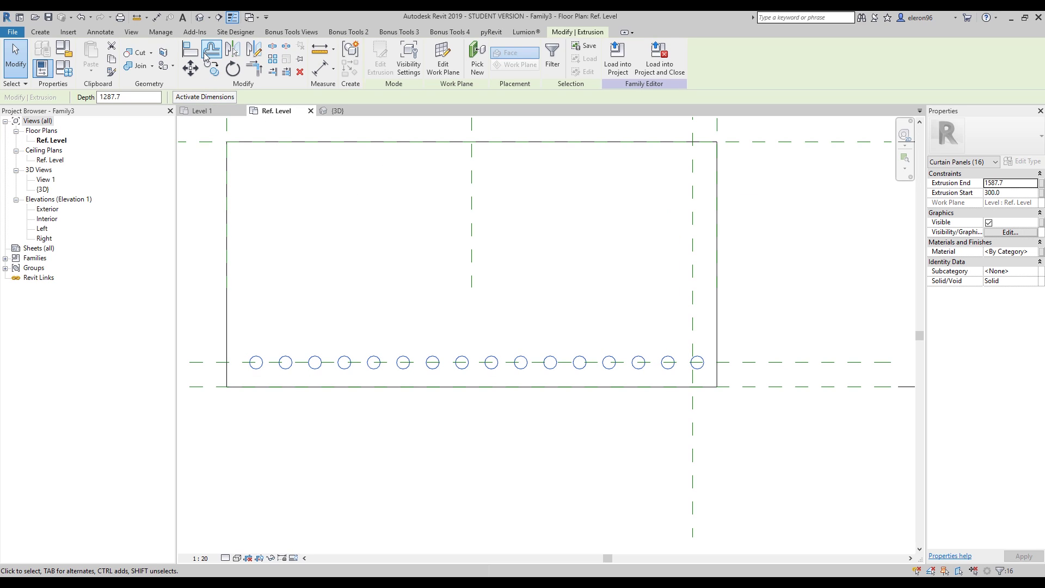
left_click(191, 67)
scroll(725, 370, "up", 3)
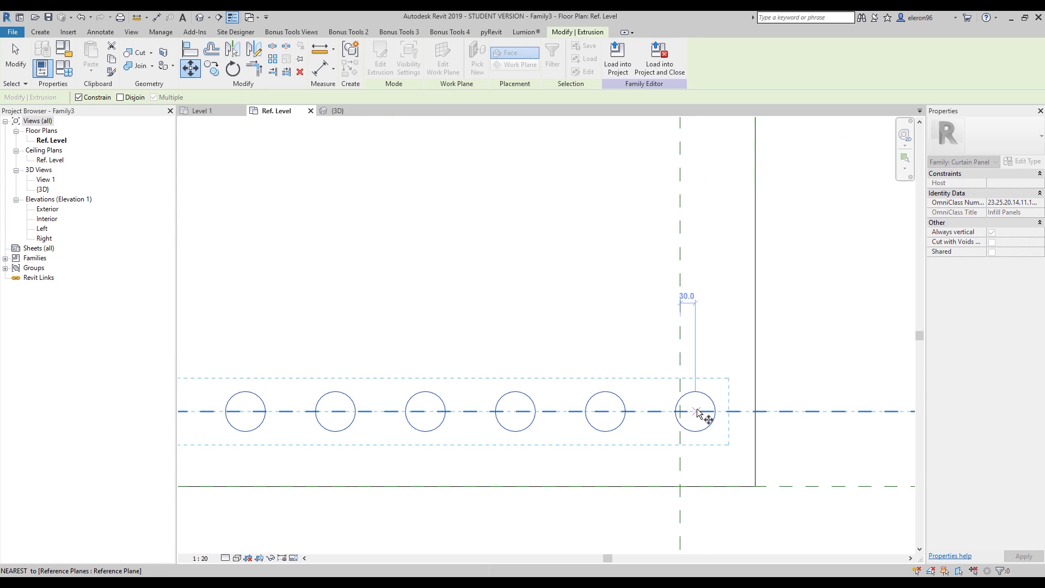
left_click(686, 410)
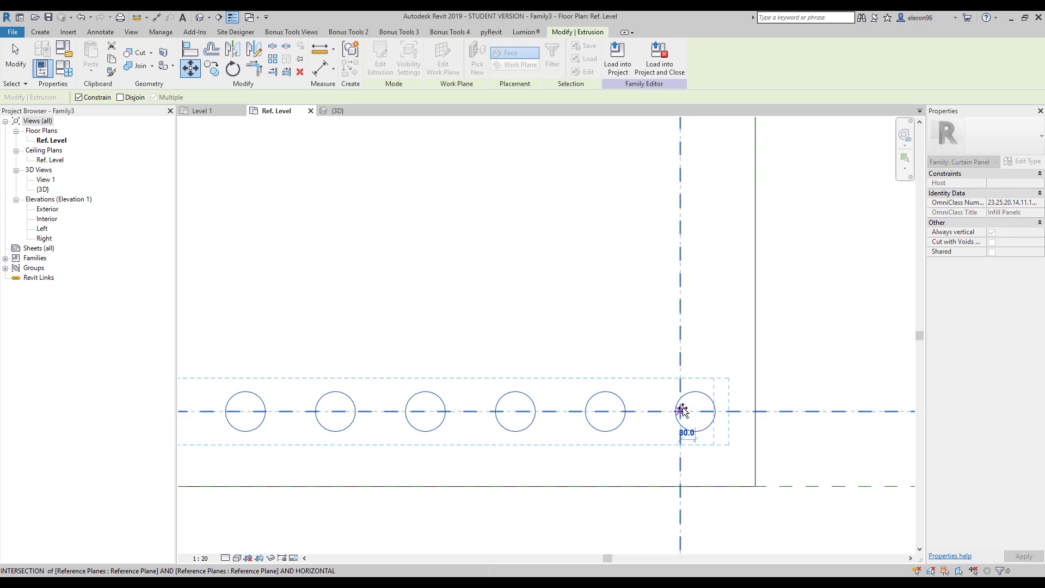
scroll(721, 308, "down", 4)
left_click(576, 478)
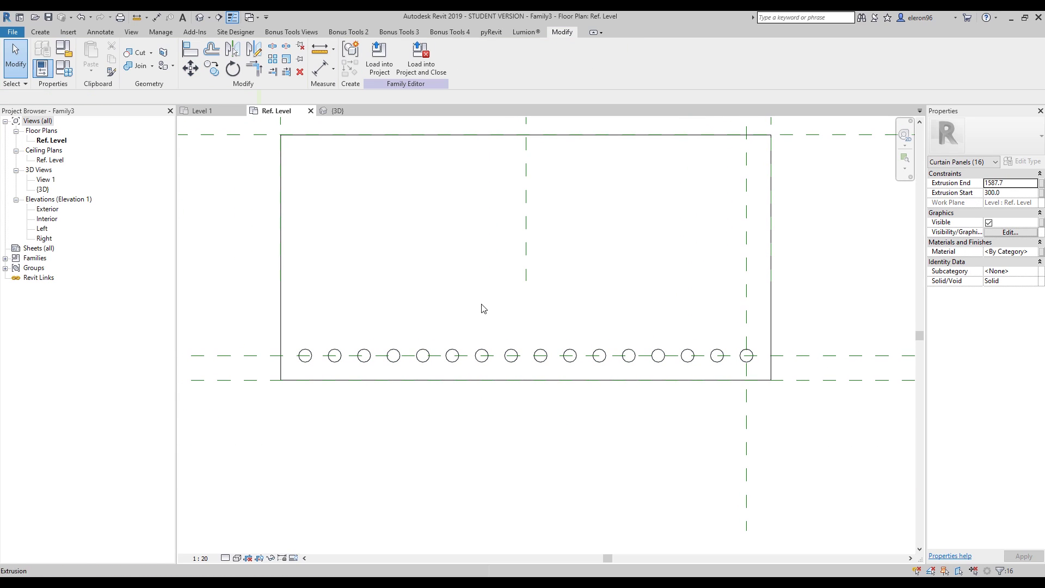
In the Exterior elevation, draw a horizontal reference plane above the cylinders, about 1911 mm above Ref. Level.
double_click(47, 209)
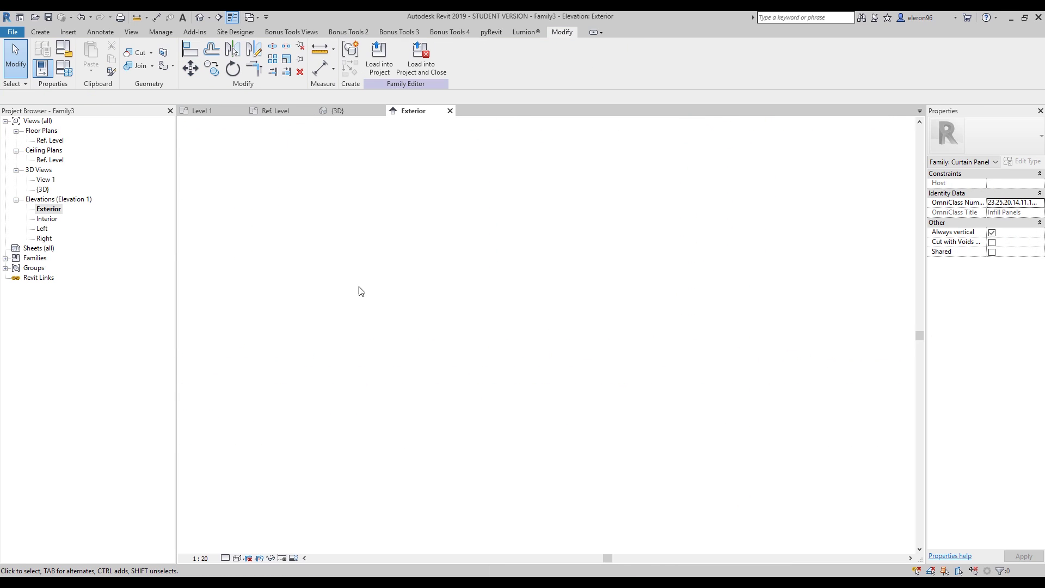
middle_click_drag(514, 408, 452, 390)
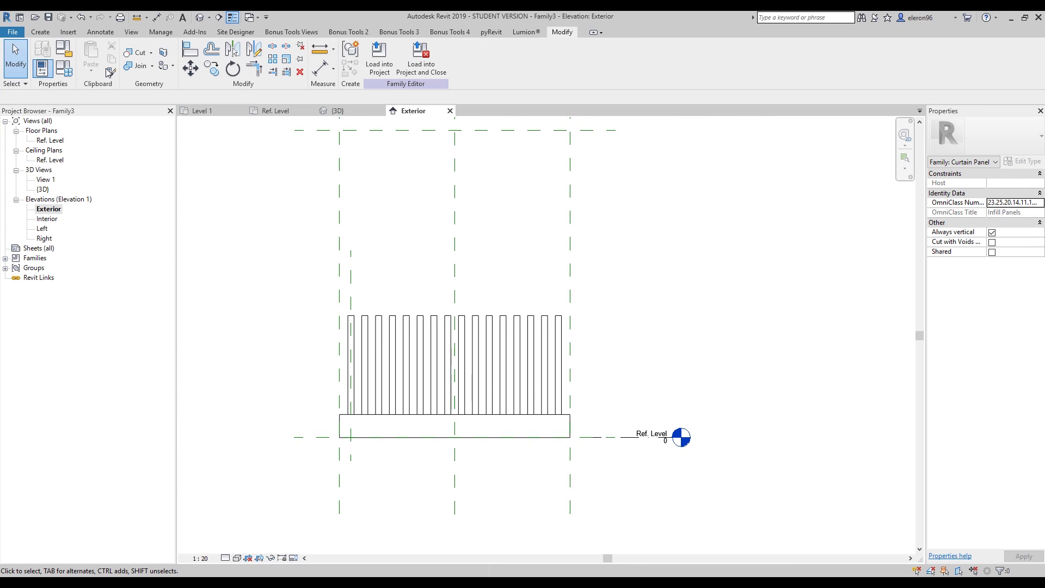
left_click(39, 31)
left_click(620, 59)
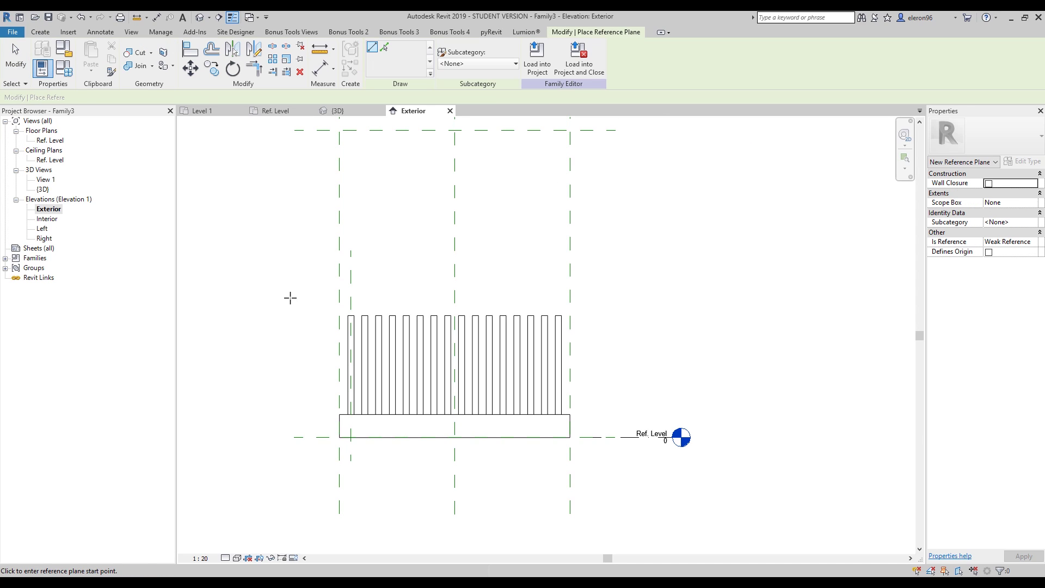
left_click(300, 290)
left_click(618, 285)
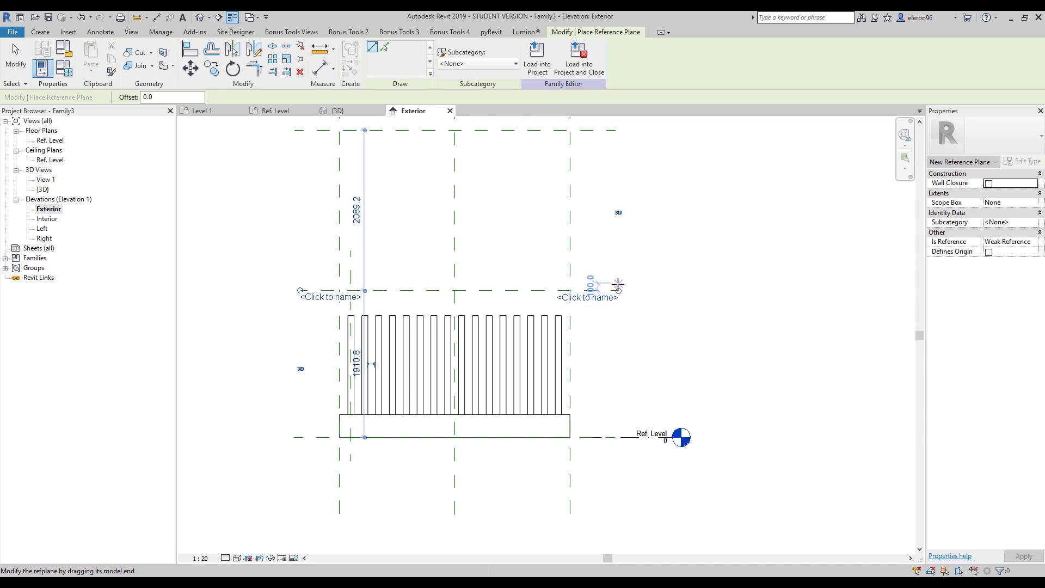
key("Escape")
key("Escape")
Add an aligned dimension between the slab's top edge and the new horizontal reference plane.
key("d")
key("i")
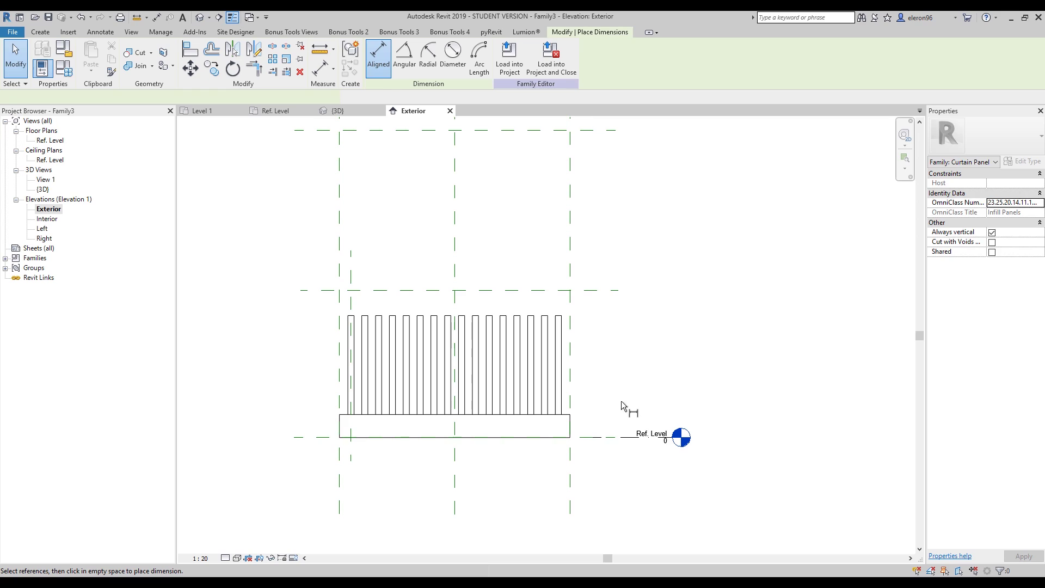
left_click(571, 417)
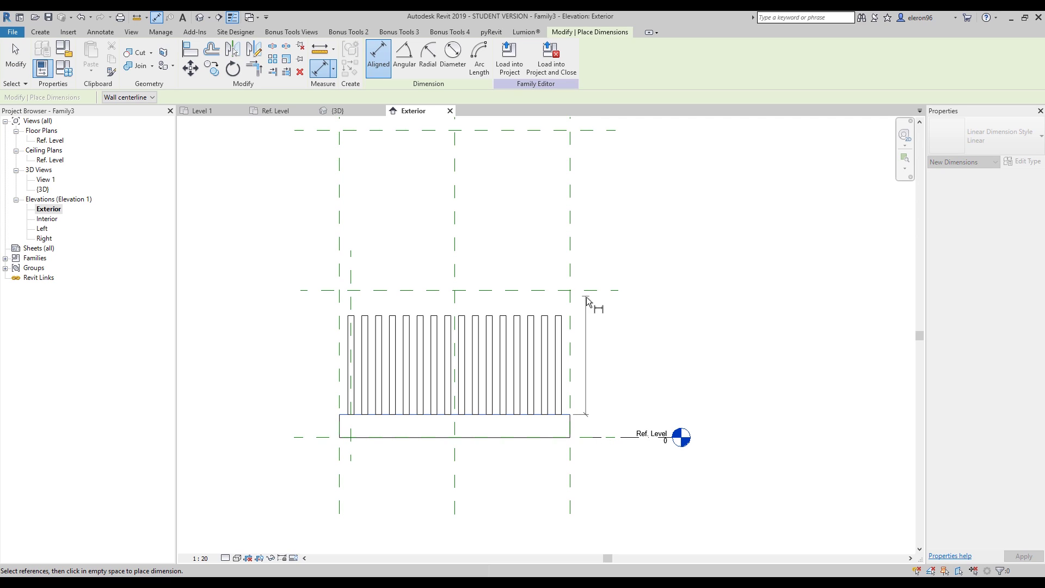
left_click(597, 292)
left_click(607, 365)
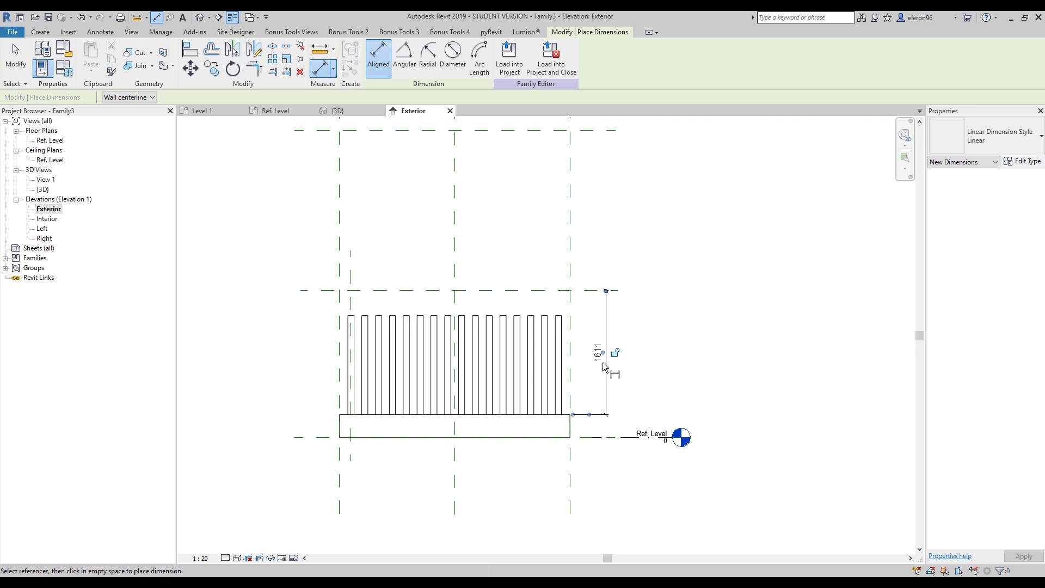
Label the cylinder height dimension with a new type parameter named R_H.
key("Escape")
left_click(482, 57)
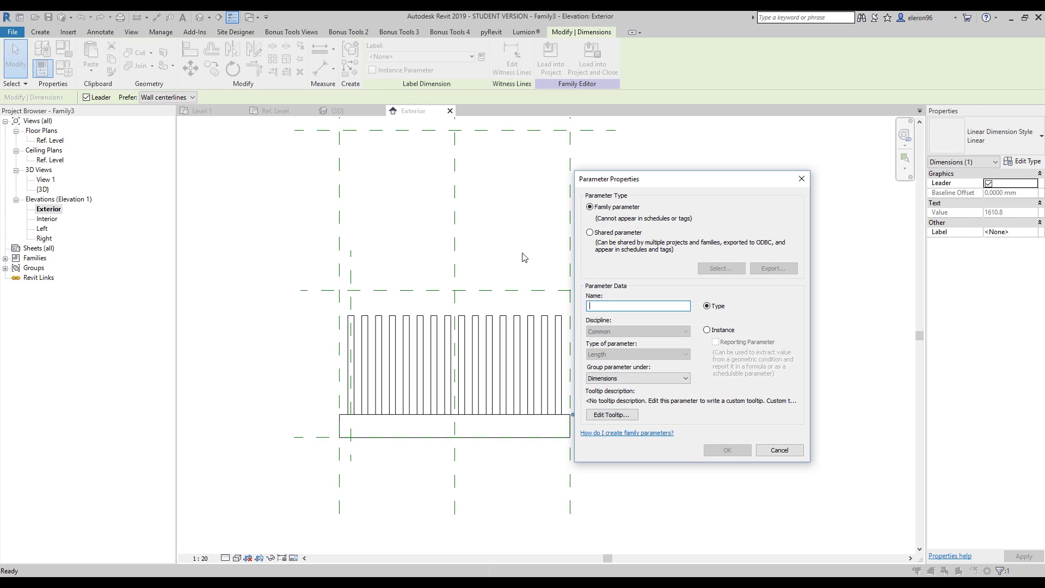
type("R_H")
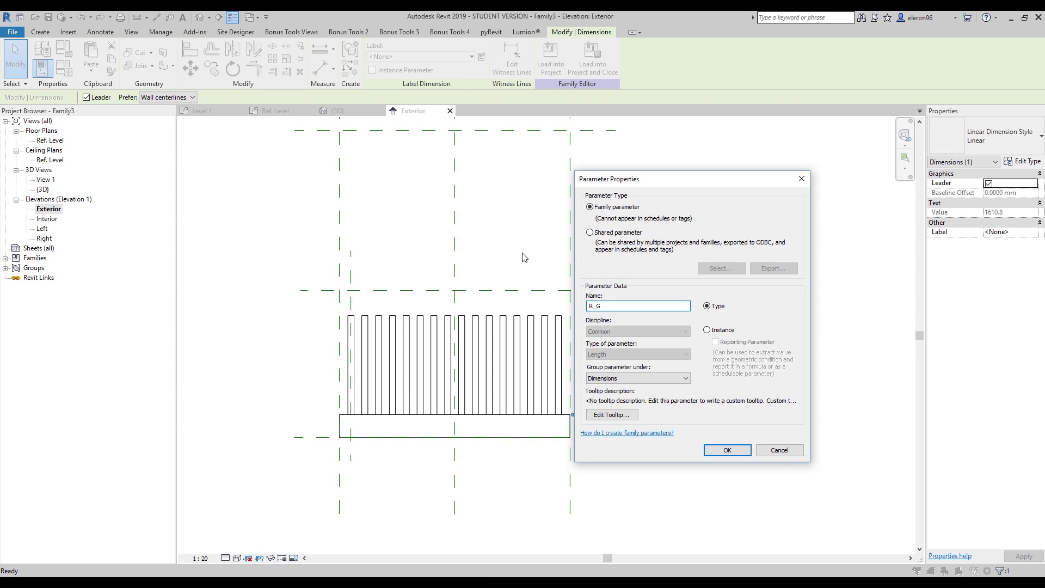
left_click(728, 450)
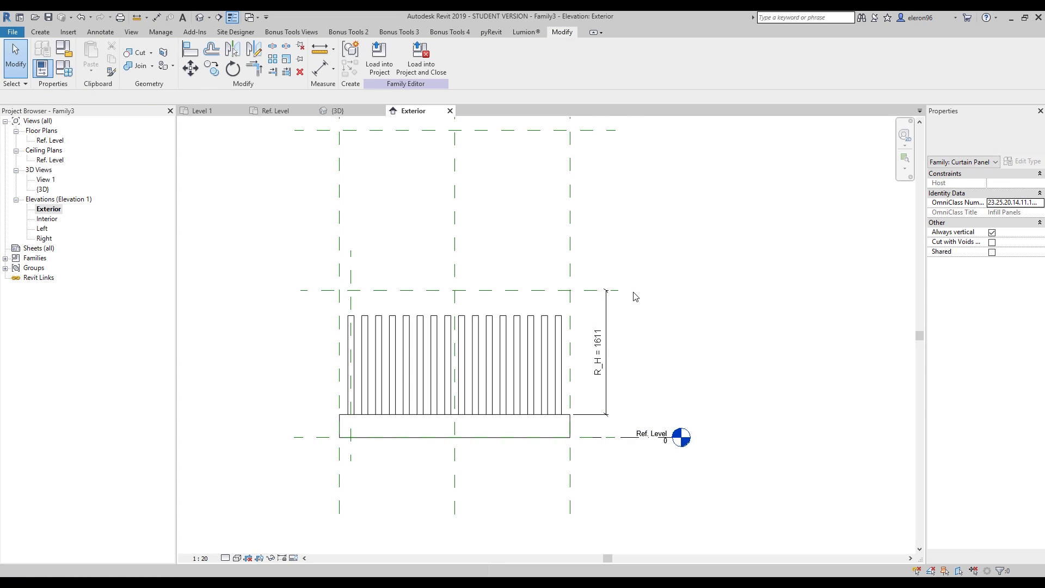
key("a")
key("l")
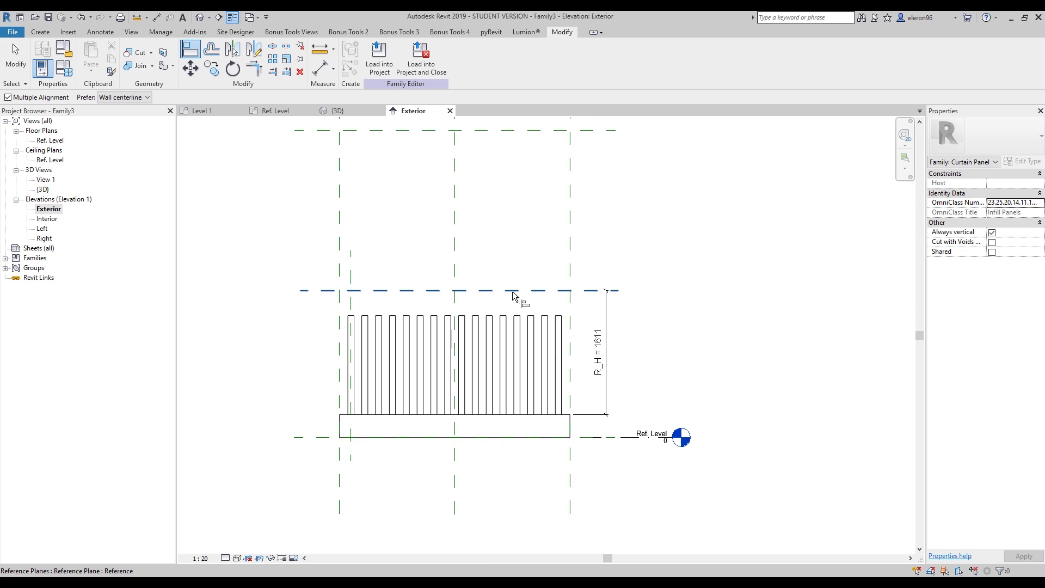
left_click(463, 290)
left_click(545, 316)
left_click(531, 315)
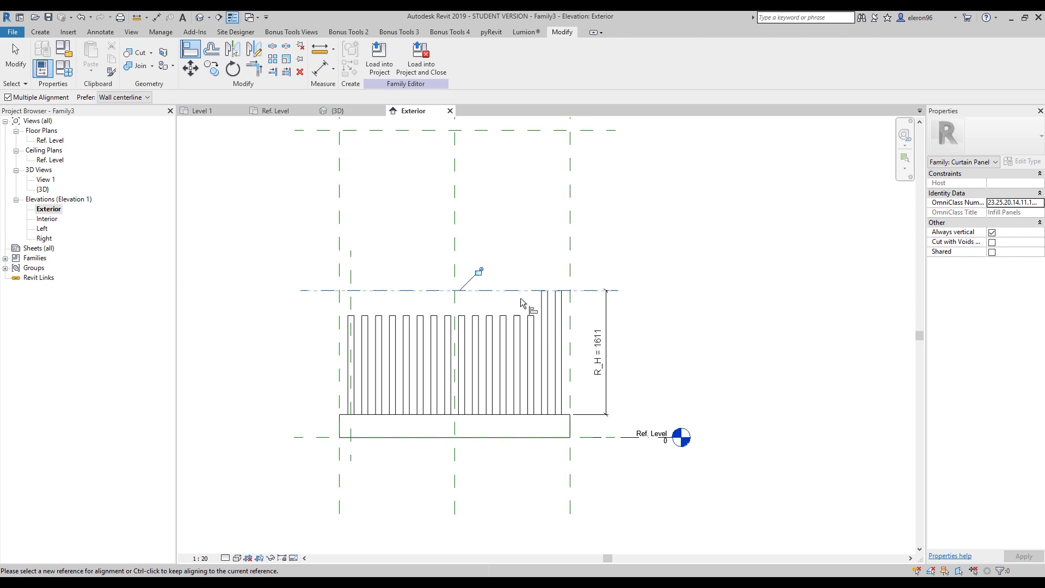
key("ctrl+z")
key("ctrl+z")
key("ctrl+z")
Align the top of every cylinder to the new horizontal reference plane with multiple alignment, locking the alignments.
left_click(539, 290)
left_click(558, 316)
left_click(544, 315)
left_click(531, 315)
left_click(478, 272)
left_click(517, 315)
left_click(478, 271)
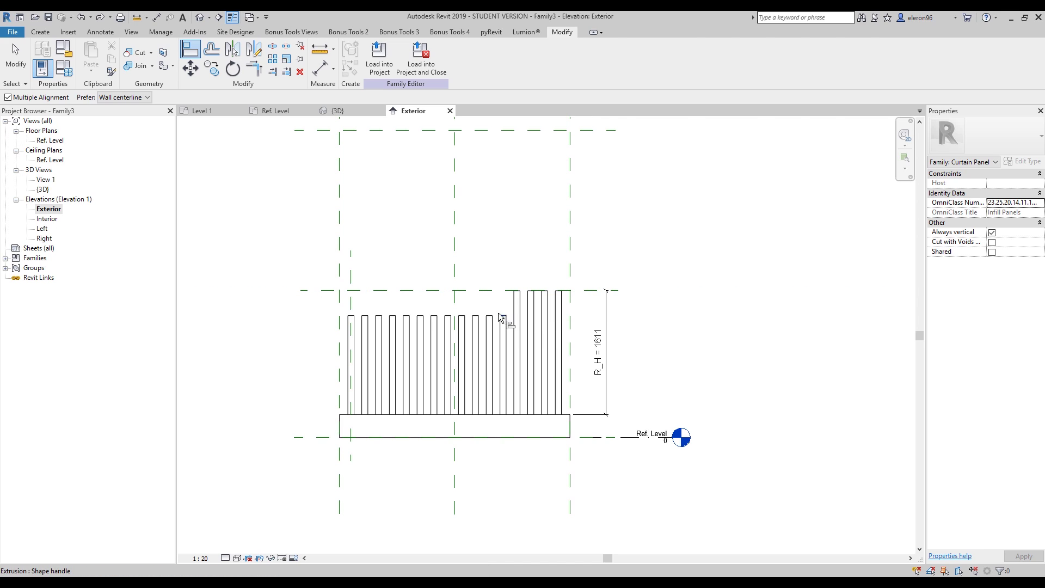
left_click(502, 316)
left_click(479, 272)
left_click(489, 316)
left_click(480, 271)
left_click(420, 316)
left_click(406, 316)
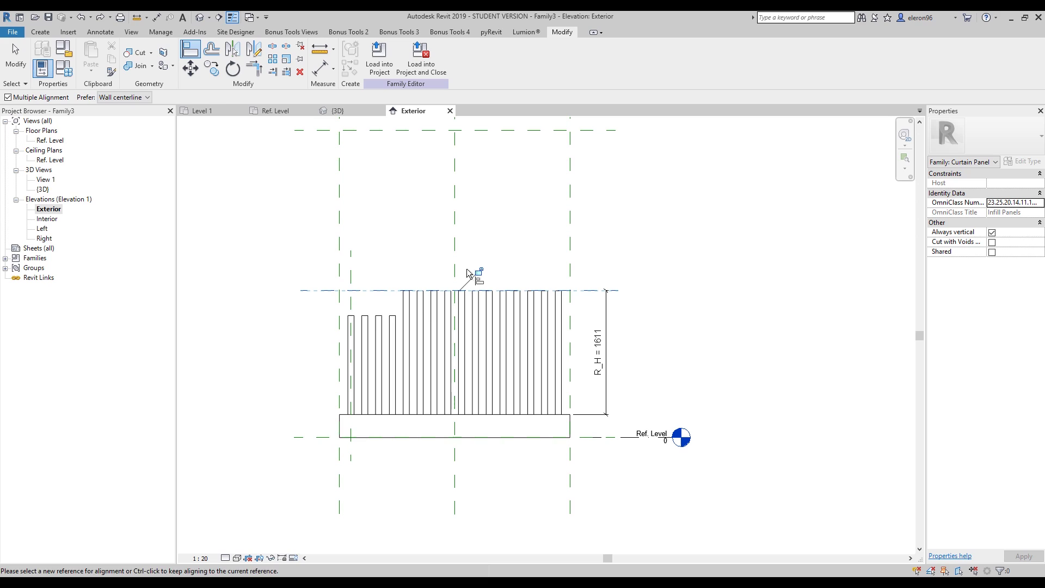
left_click(392, 316)
left_click(379, 316)
left_click(364, 316)
left_click(350, 316)
scroll(497, 239, "down", 1)
scroll(512, 264, "down", 1)
middle_click_drag(513, 264, 515, 290)
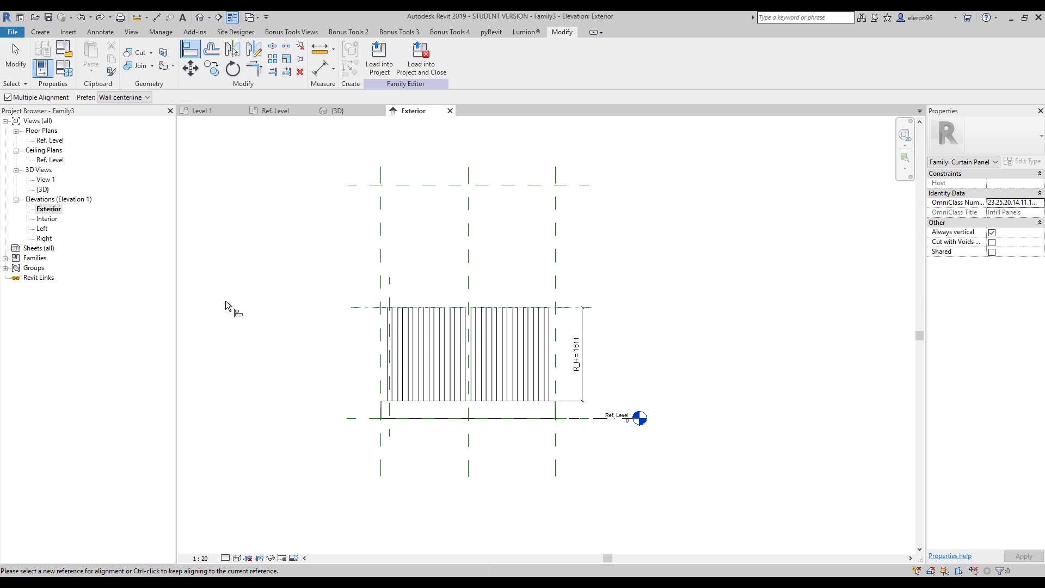
key("Escape")
In the Ref. Level plan, copy the corner cylinder eight times along the vertical reference plane, about 160 mm apart, to form a side row.
double_click(42, 228)
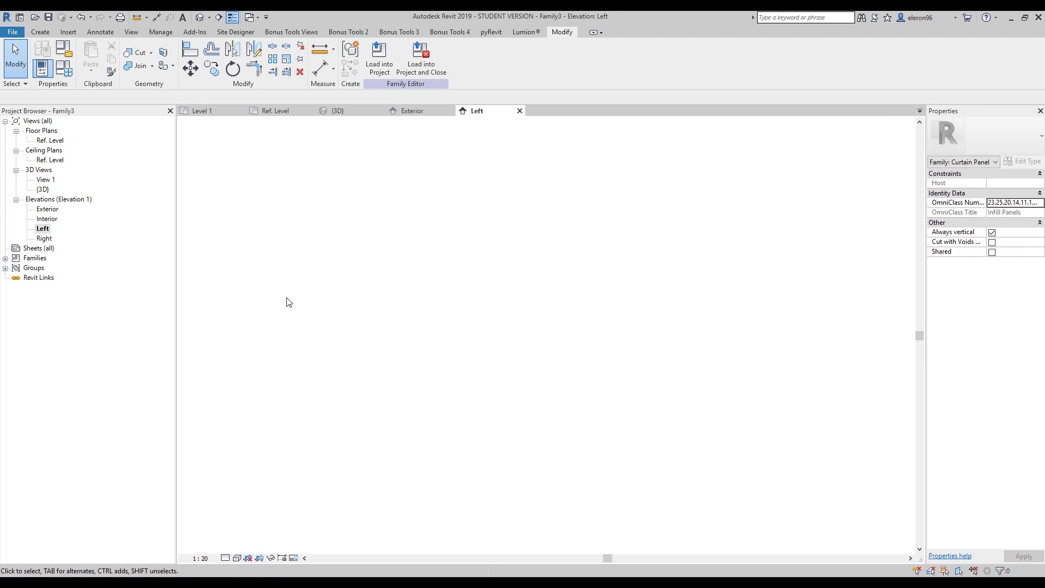
scroll(476, 361, "up", 3)
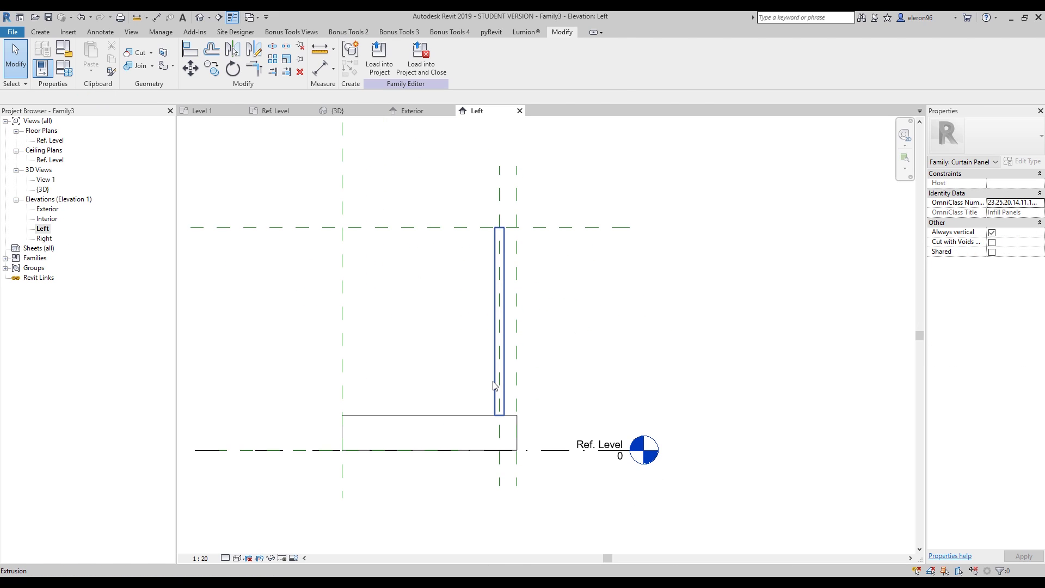
left_click(496, 386)
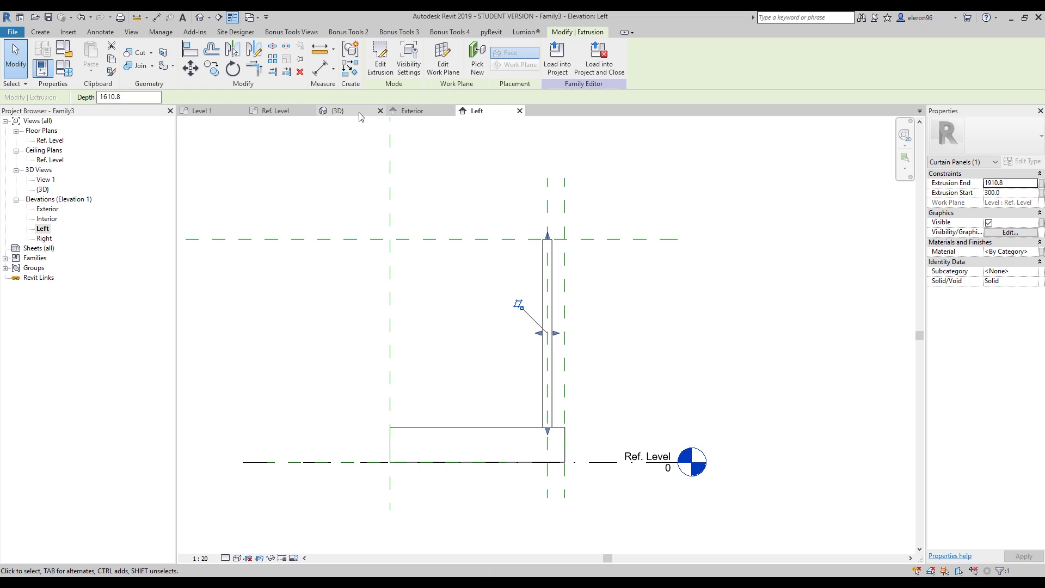
left_click(274, 111)
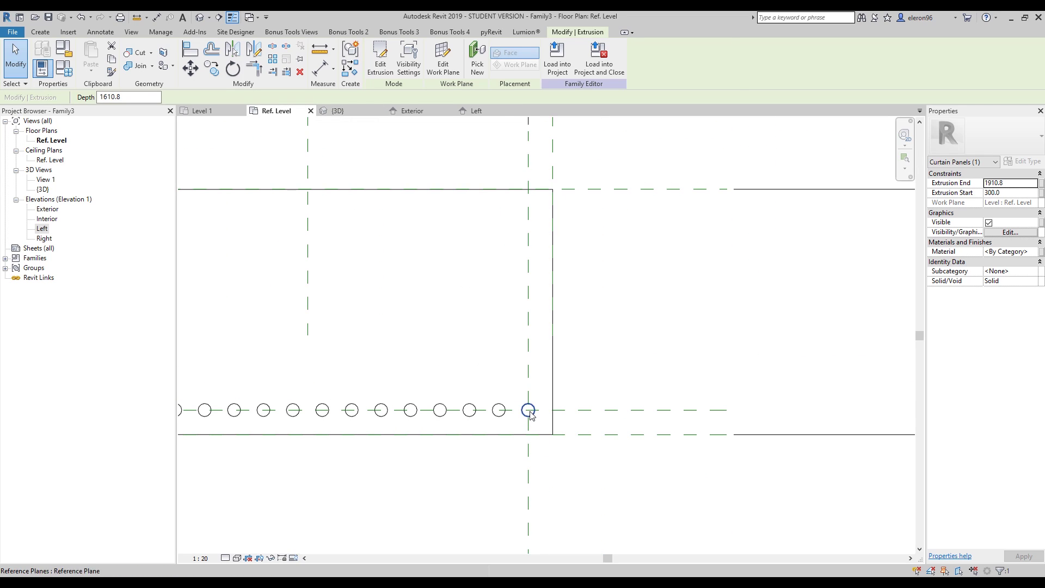
left_click(215, 74)
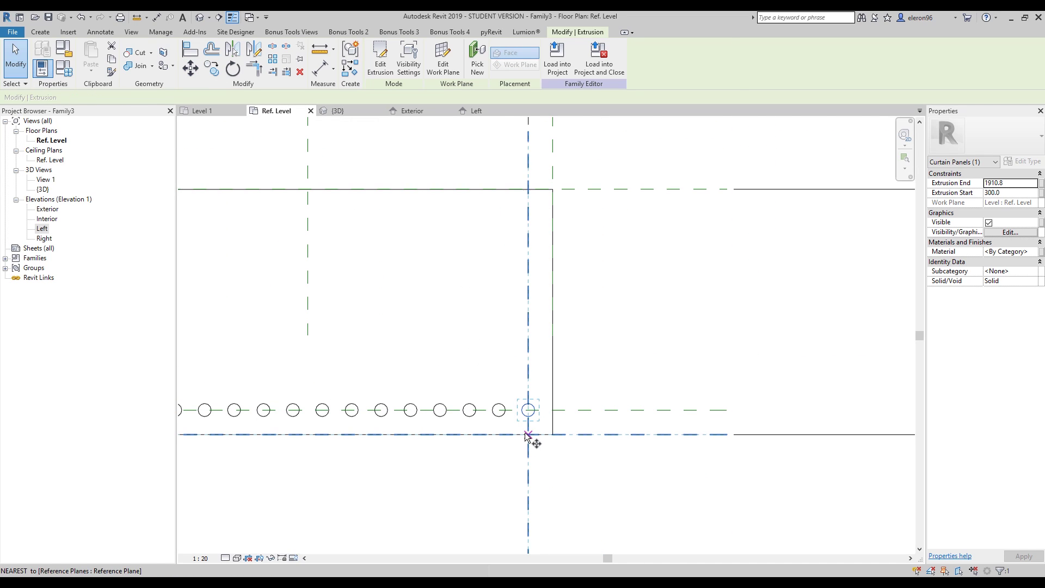
left_click(528, 434)
left_click(528, 410)
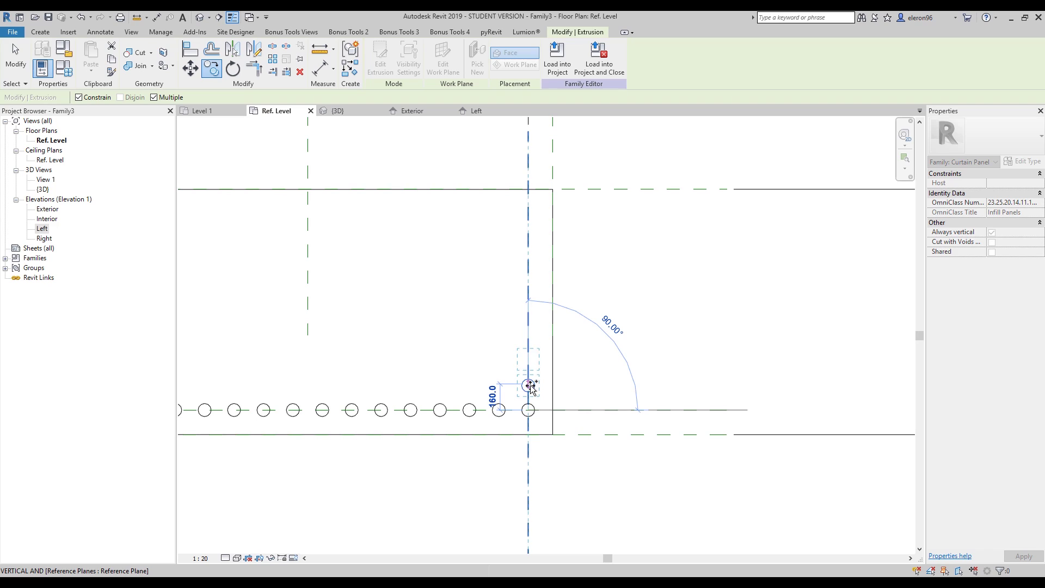
left_click(528, 385)
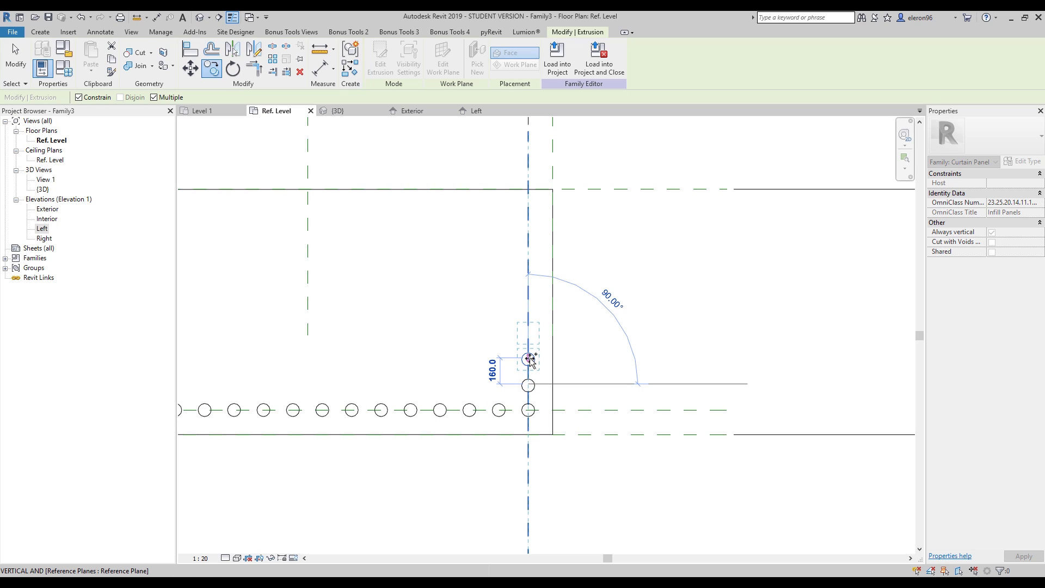
left_click(528, 360)
left_click(528, 333)
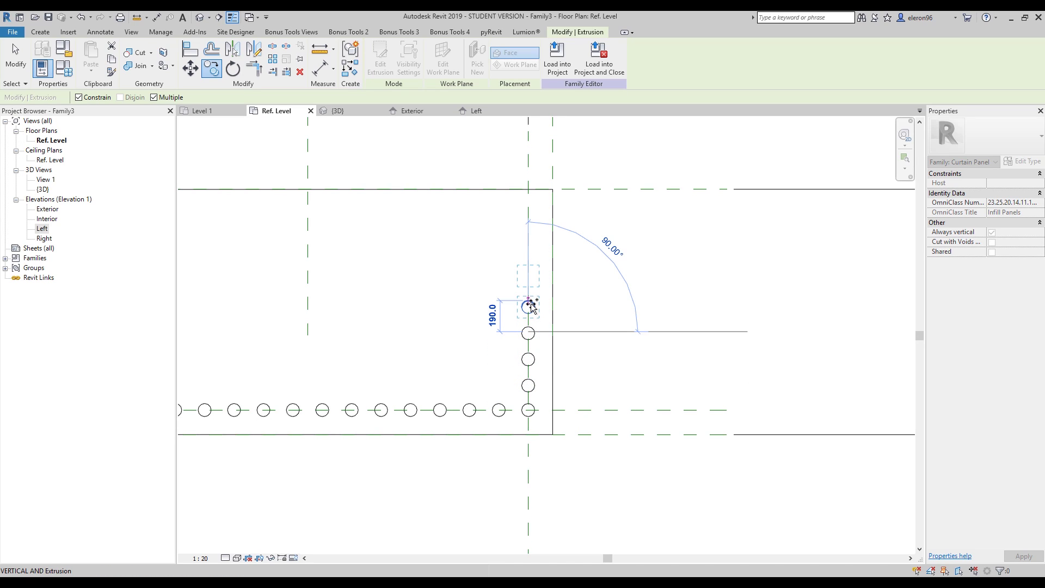
left_click(528, 307)
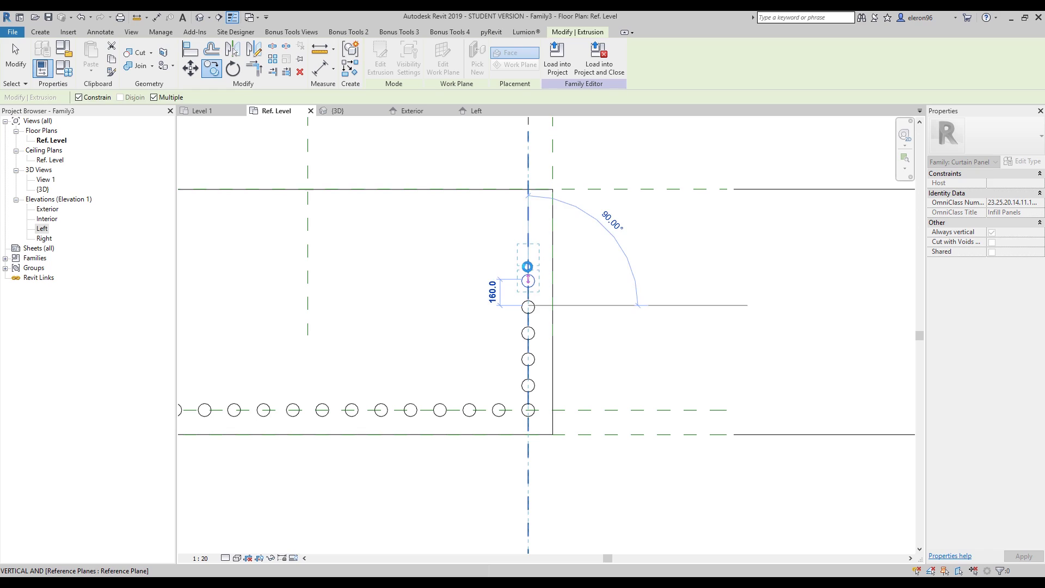
left_click(528, 281)
left_click(528, 255)
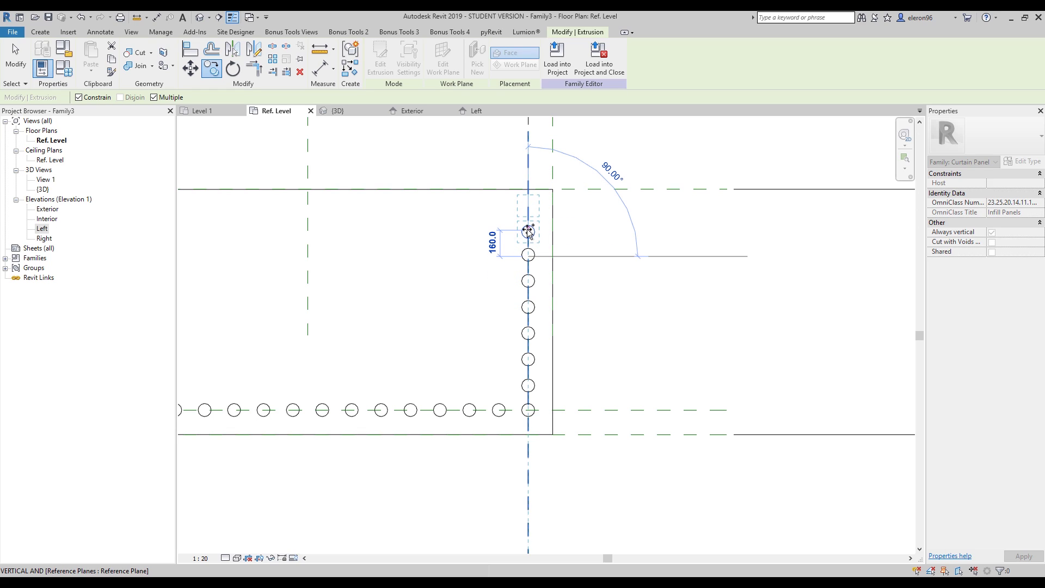
left_click(528, 231)
key("Escape")
key("Escape")
In the Left elevation, shorten the copied side-row cylinders so their tops sit below the horizontal reference plane.
left_click(476, 111)
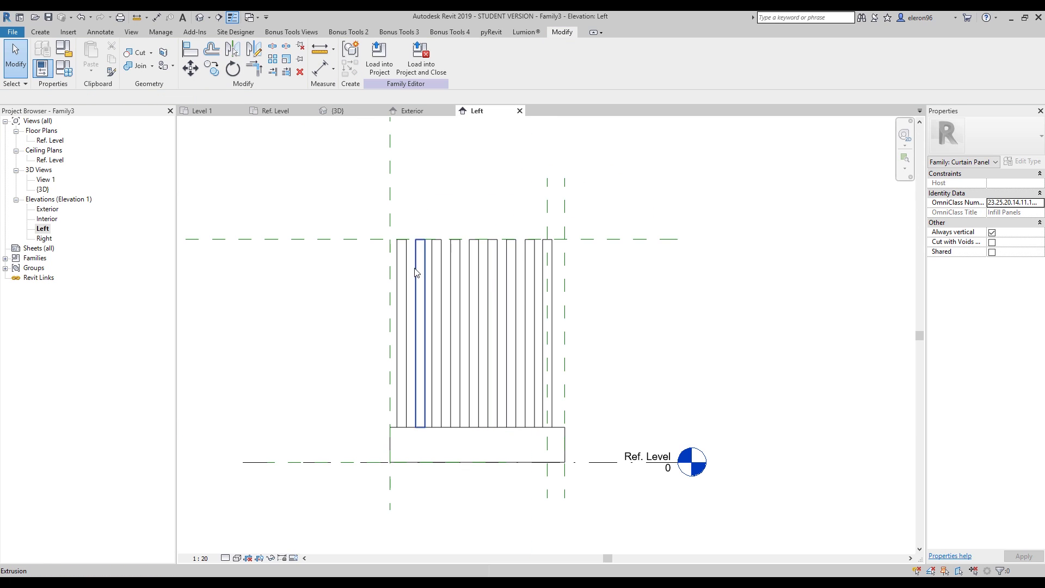
left_click(401, 251)
left_click_drag(402, 236, 455, 261)
left_click(418, 251)
left_click(436, 251)
left_click(454, 245)
left_click(472, 245)
left_click_drag(473, 236, 530, 261)
left_click(491, 245)
left_click(511, 244)
Align the tops of the side-row cylinders to the horizontal reference plane using multiple alignment.
key("a")
key("l")
left_click(587, 240)
left_click(530, 261)
left_click(511, 261)
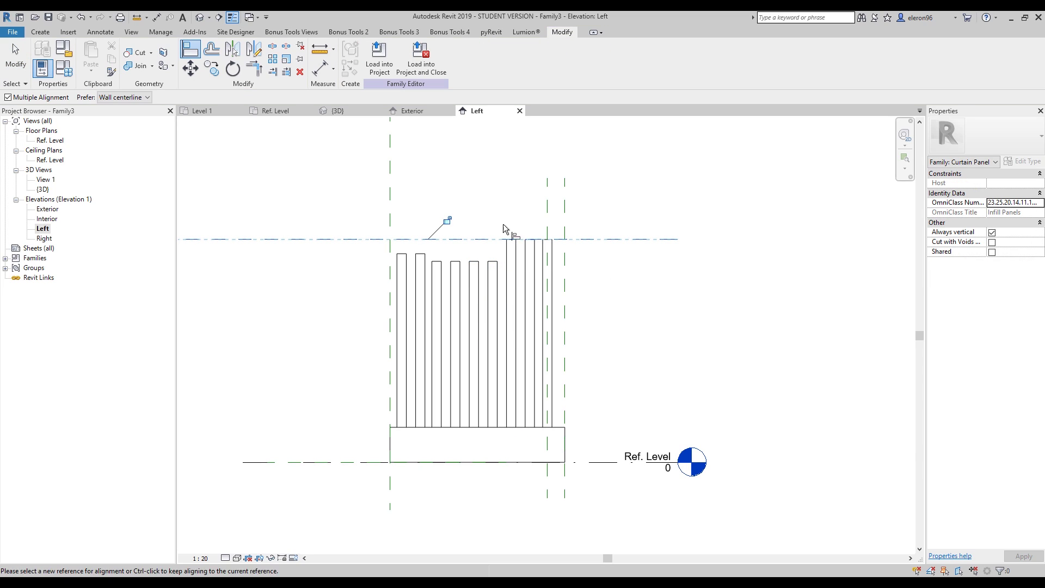
key("Escape")
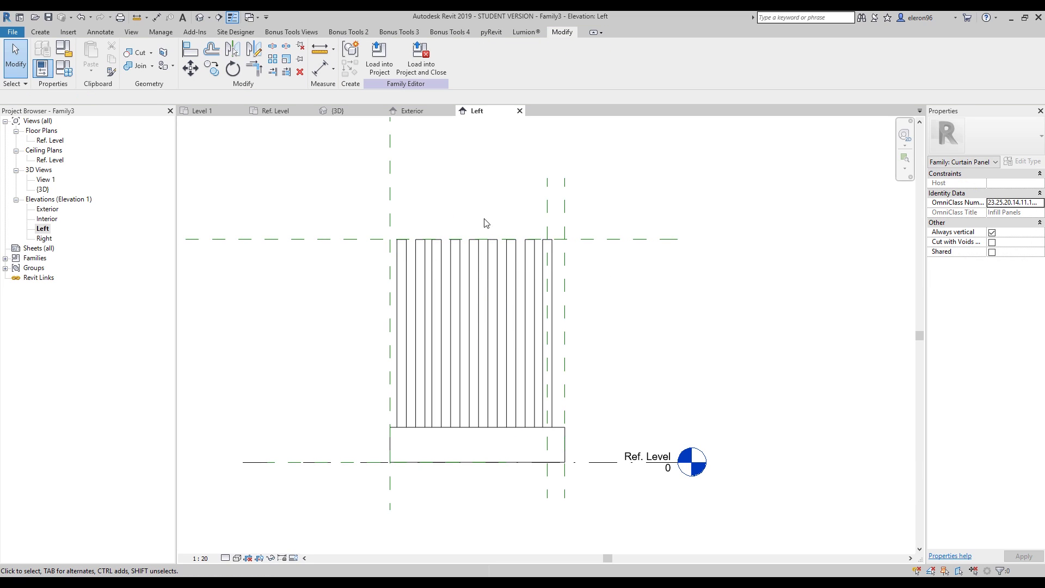
Try an R_H value of 1400 in the family types while viewing the panel in 3D.
scroll(493, 224, "down", 3)
left_click(338, 110)
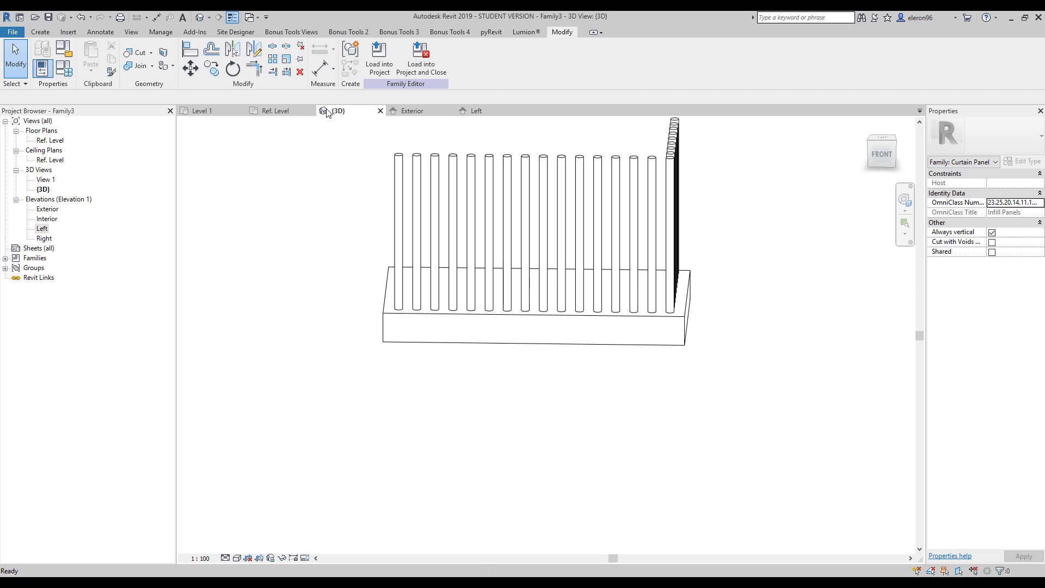
middle_click_drag(599, 245, 613, 316, "shift")
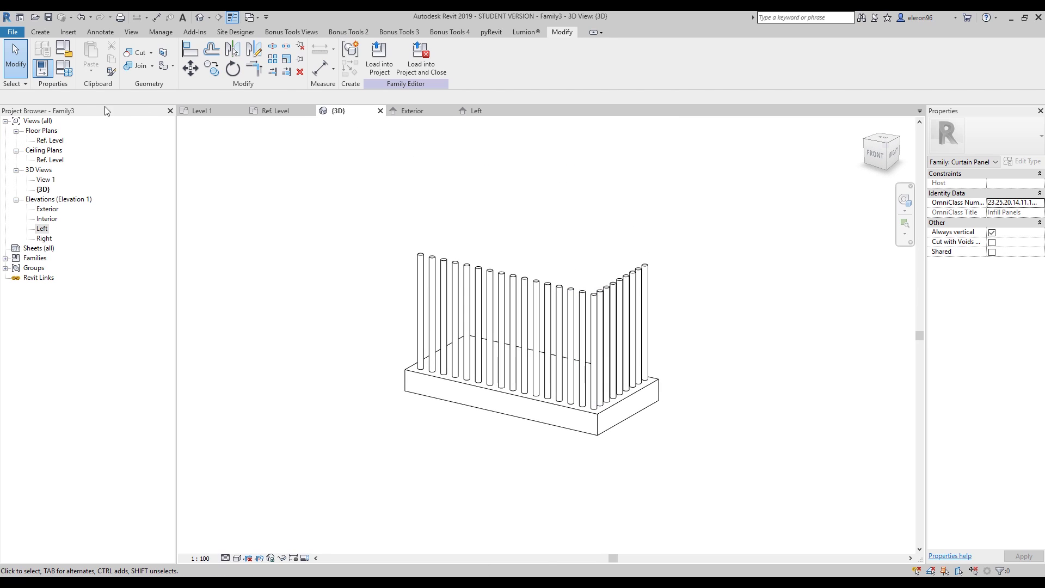
left_click(70, 72)
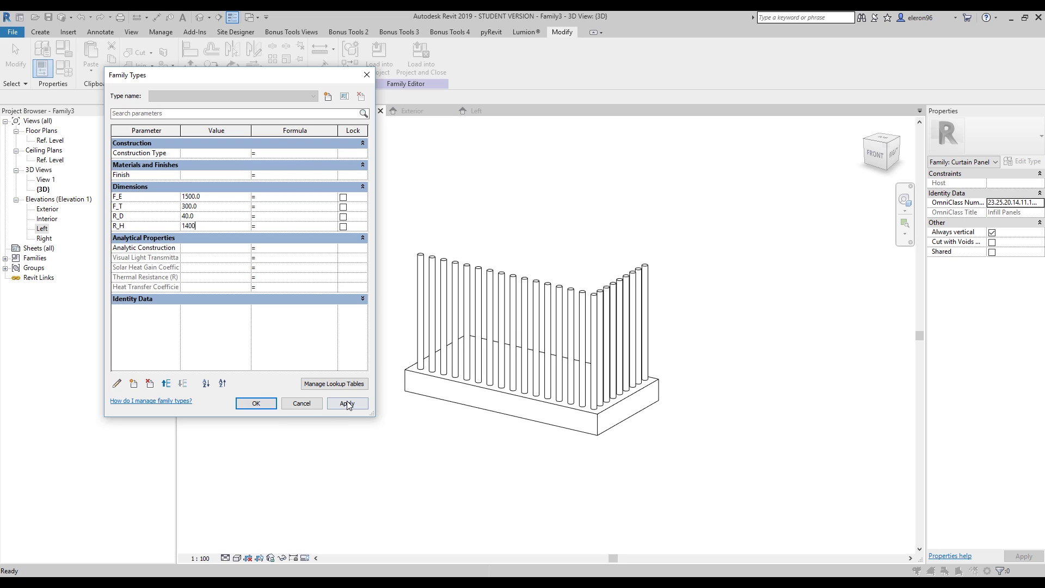
key("Return")
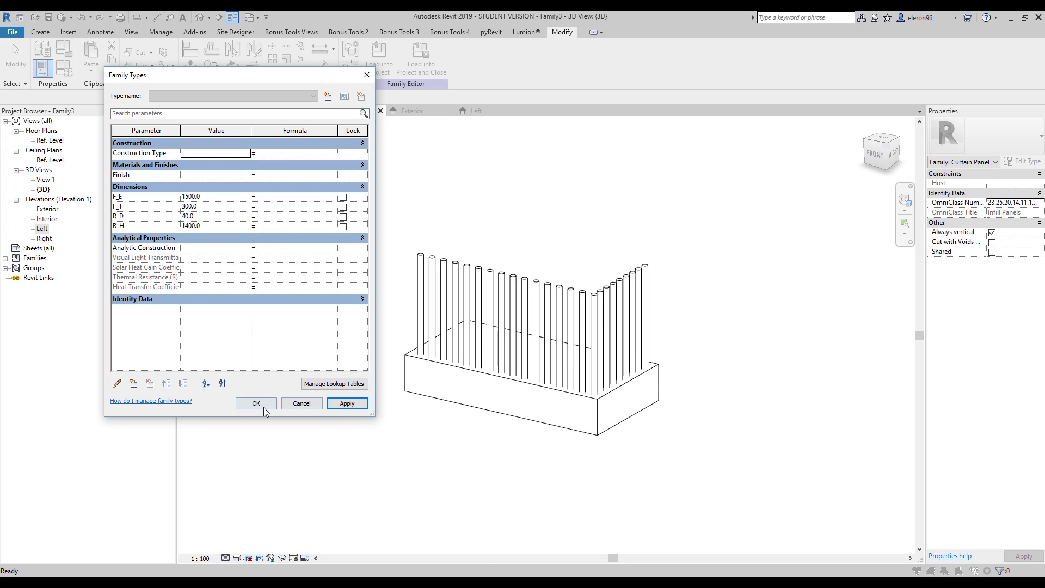
left_click(300, 405)
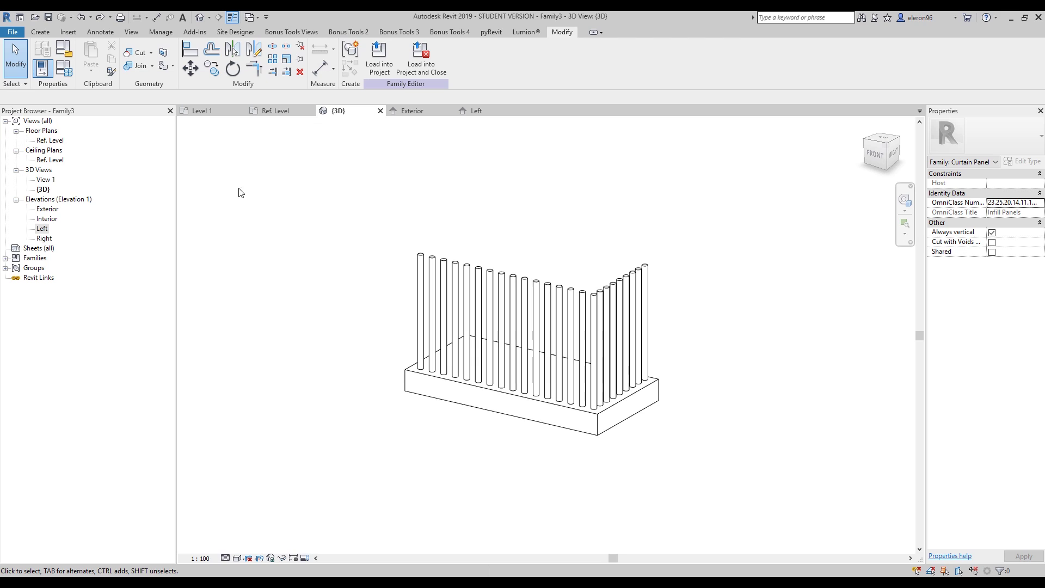
In the Exterior elevation, delete the R_H dimension between the slab's top edge and the horizontal reference plane.
left_click(433, 111)
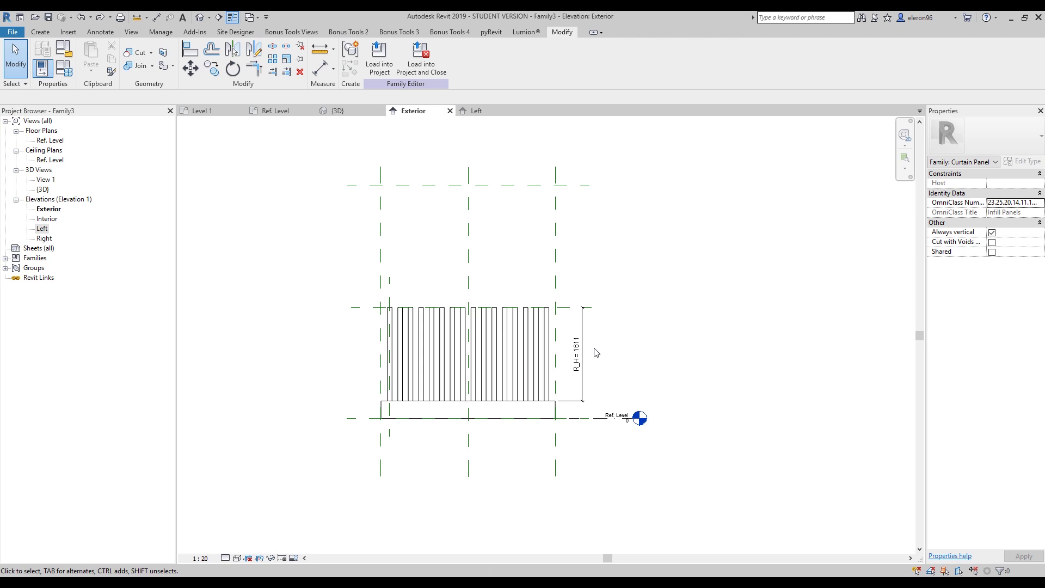
scroll(563, 268, "up", 3)
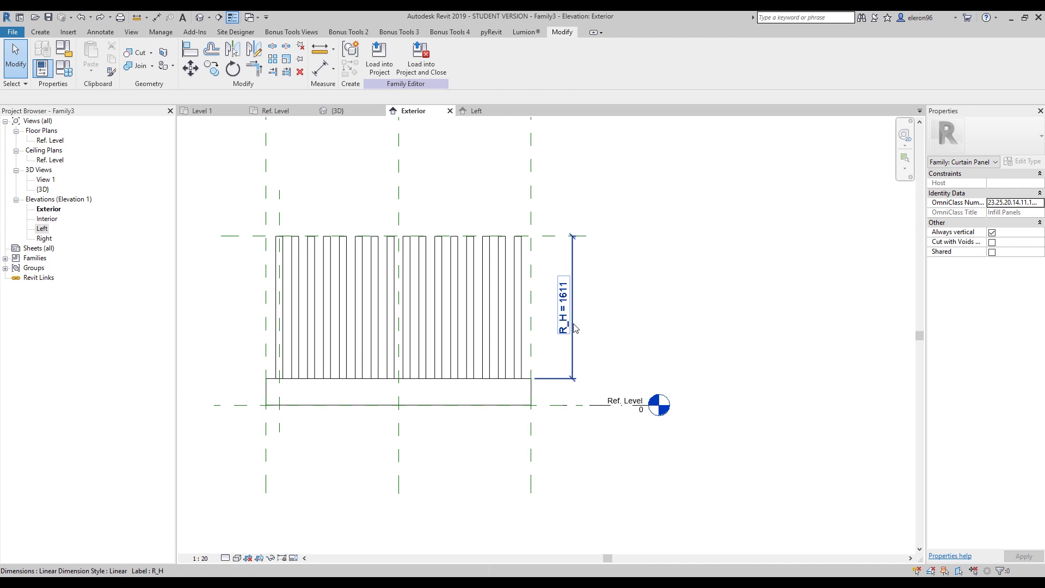
left_click(563, 369)
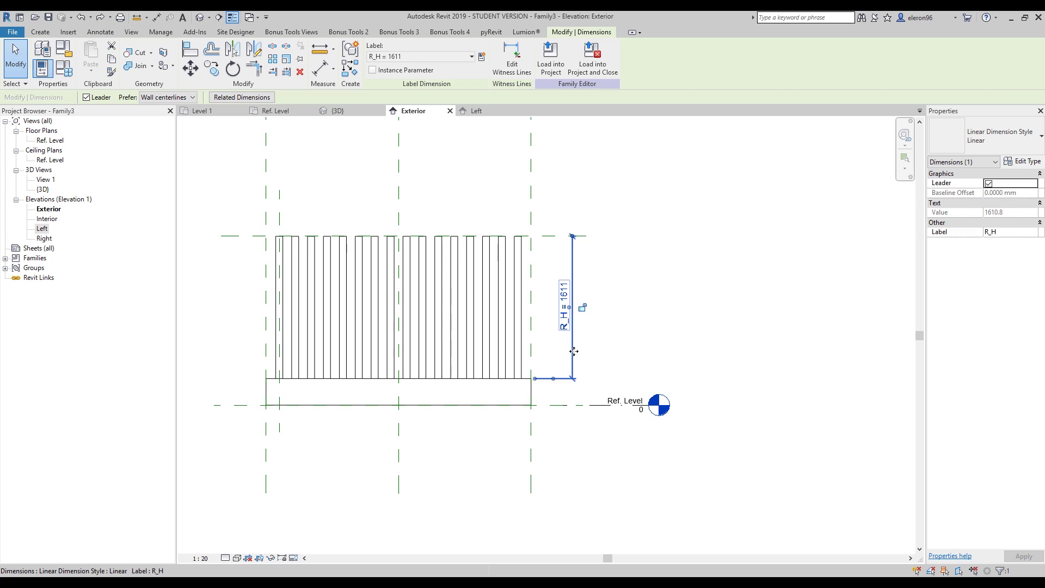
key("Delete")
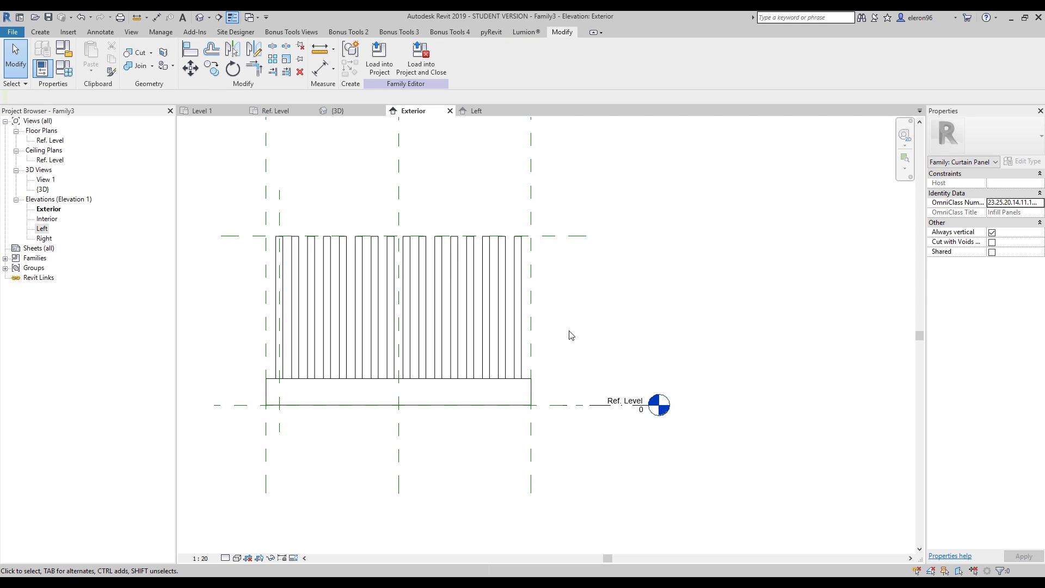
Add an aligned dimension from Ref. Level to the horizontal reference plane at the cylinder tops.
key("d")
key("i")
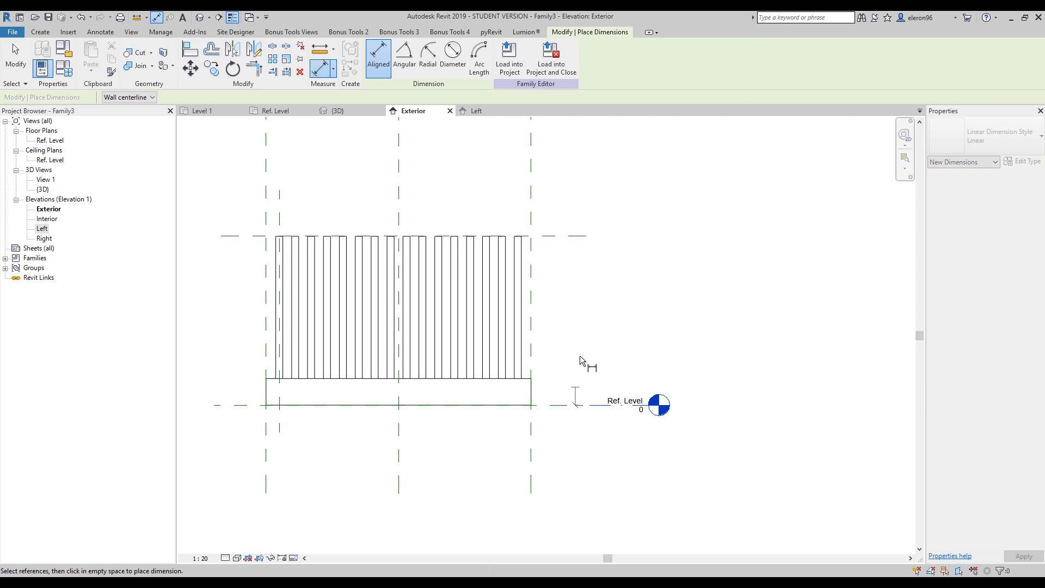
left_click(567, 405)
left_click(568, 237)
left_click(597, 321)
key("Escape")
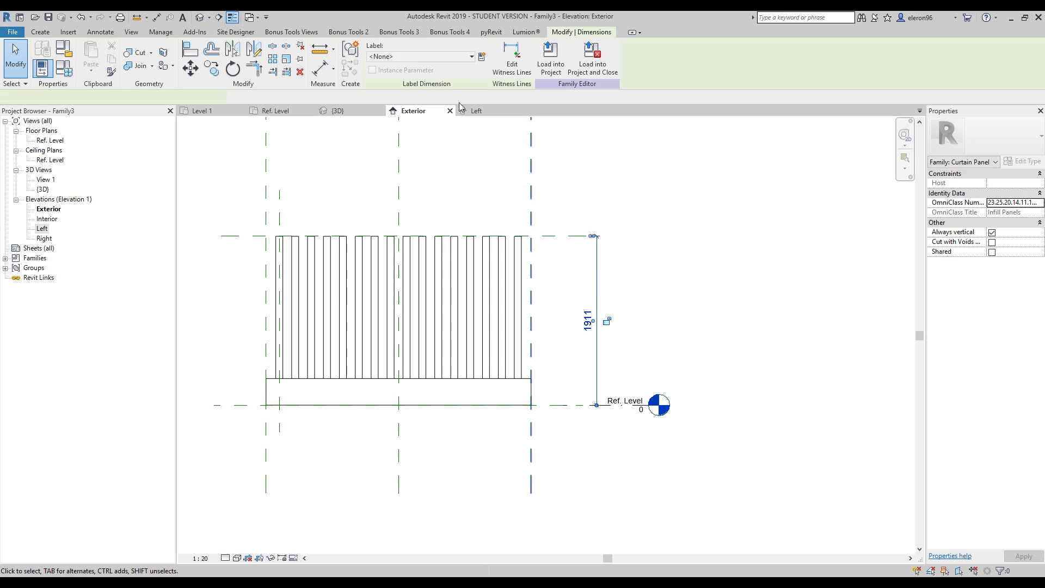
Label the new overall height dimension with the existing R_H parameter.
left_click(449, 57)
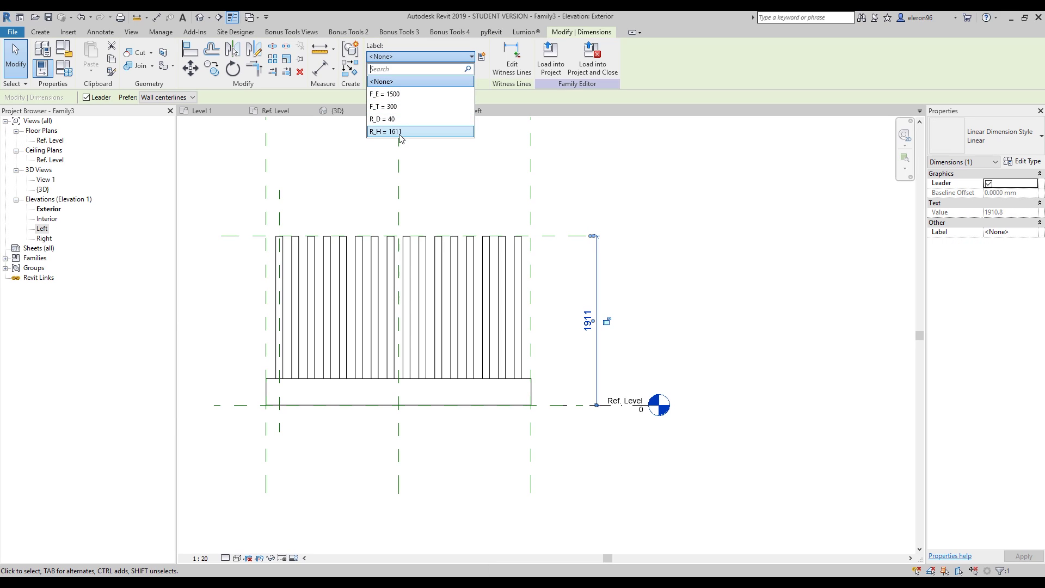
key("Return")
left_click(705, 218)
Set R_H to 1400 in the family types and check the cylinders in the 3D view.
left_click(65, 69)
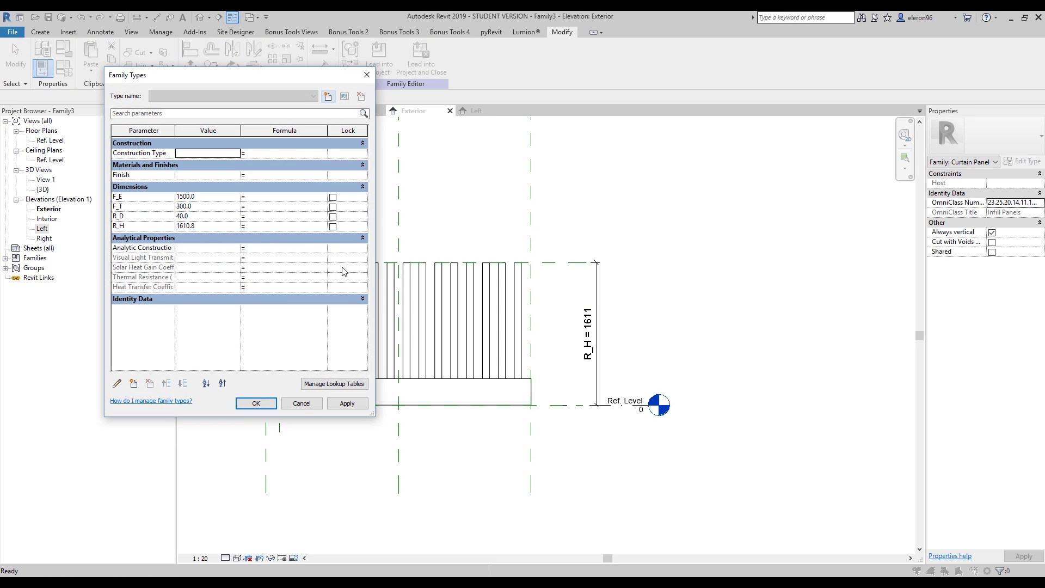
left_click(205, 229)
type("1400")
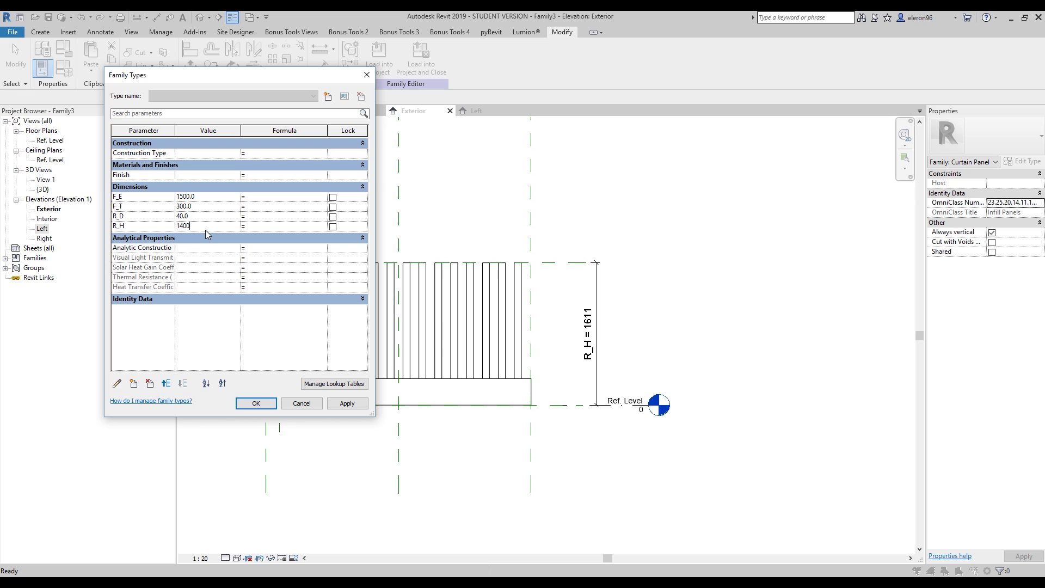
left_click(256, 403)
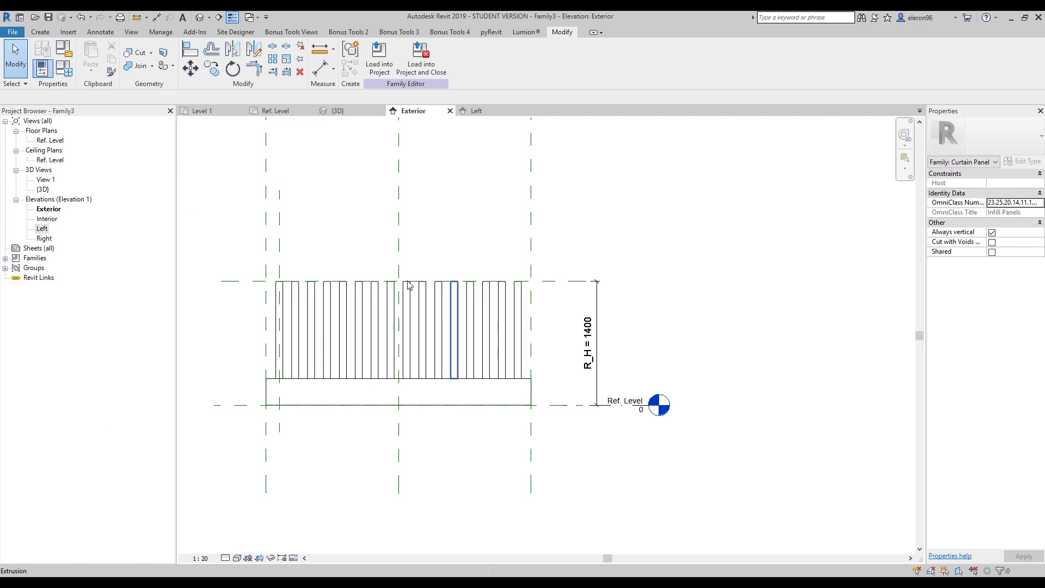
left_click(354, 113)
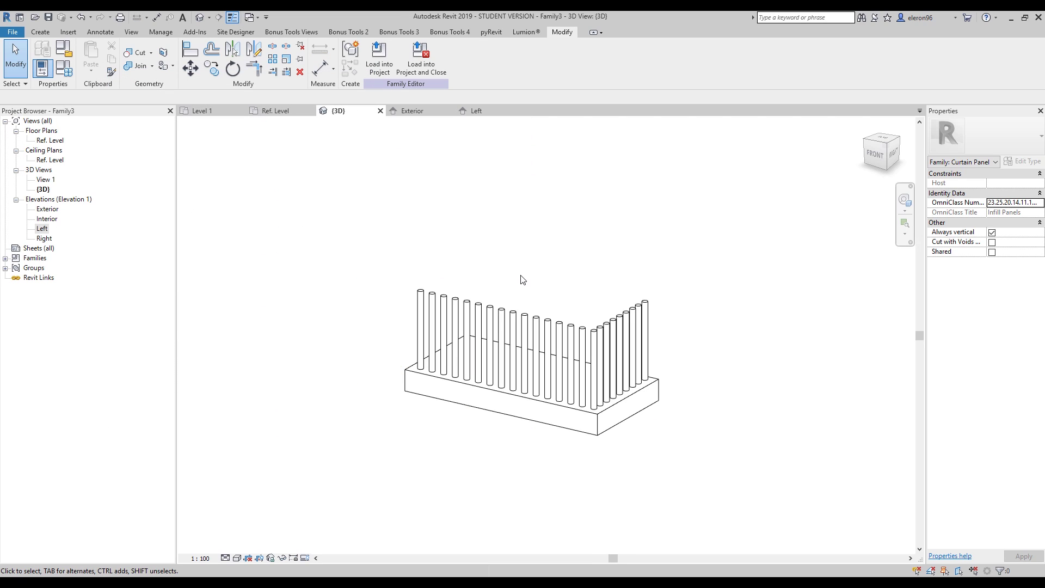
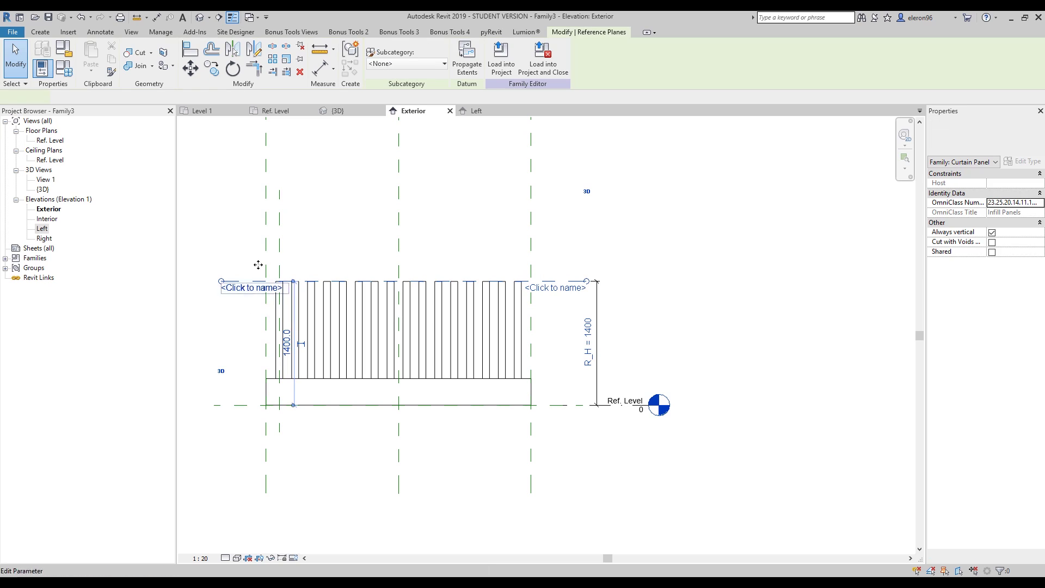
Name the horizontal reference plane at the cylinder tops "1" in the Exterior elevation.
middle_click_drag(259, 266, 300, 261)
left_click(275, 283)
type("1")
key("Return")
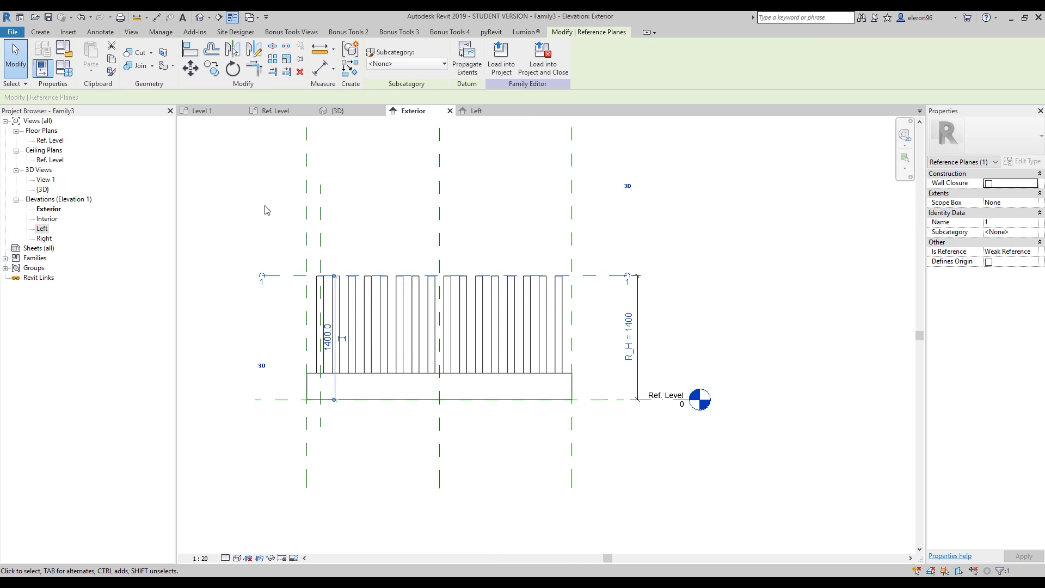
middle_click_drag(275, 218, 301, 222)
Start a sweep with a sketched path in the Ref. Level plan and set its work plane to Reference Plane : 1.
left_click(287, 112)
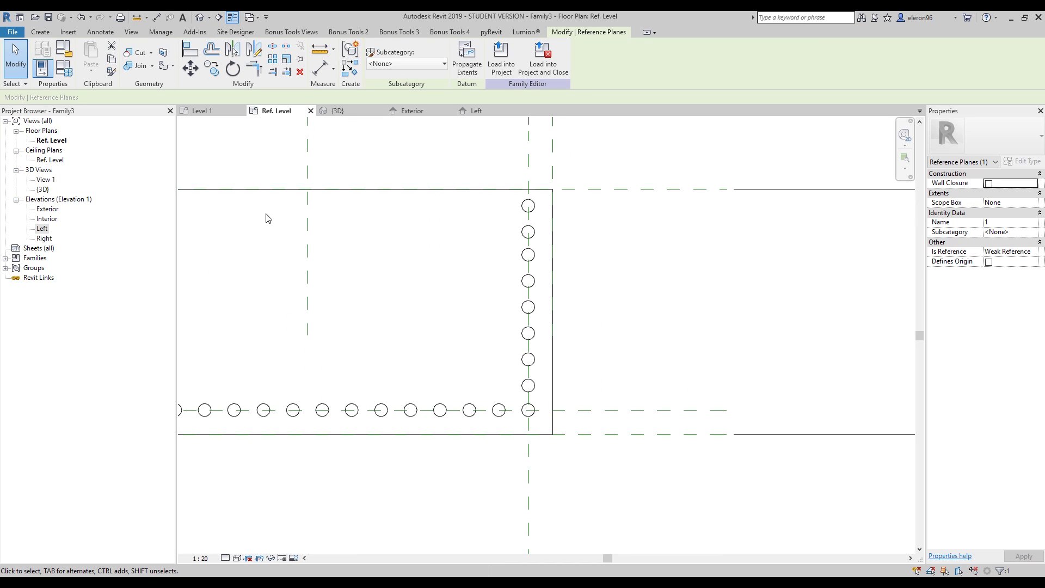
left_click(40, 32)
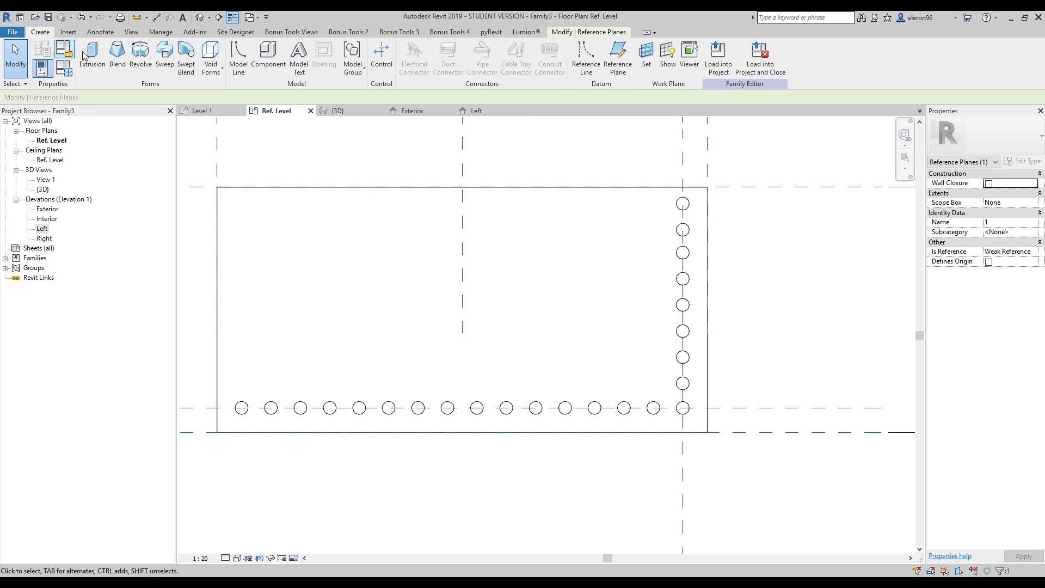
left_click(164, 55)
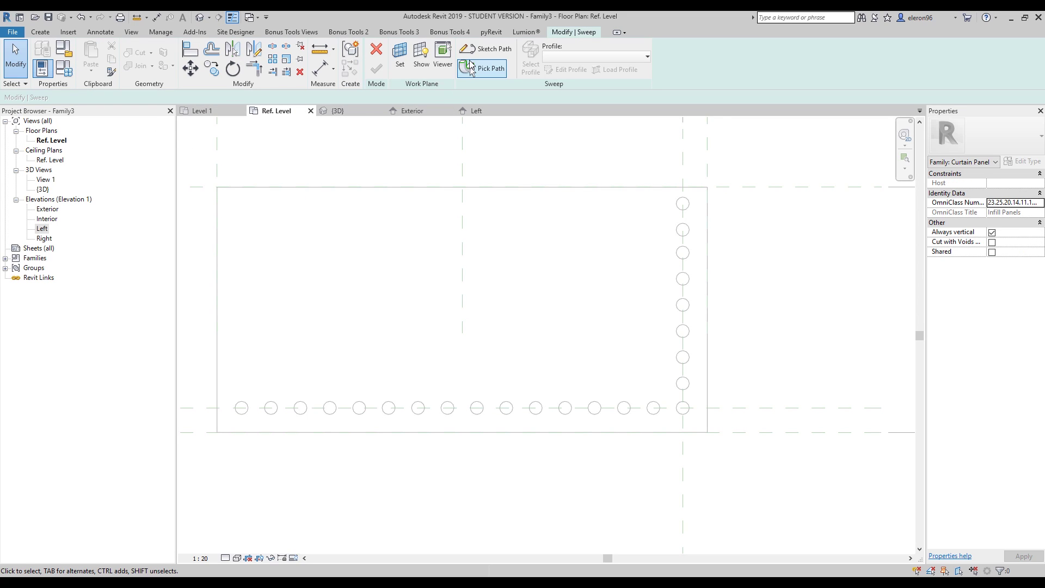
left_click(497, 54)
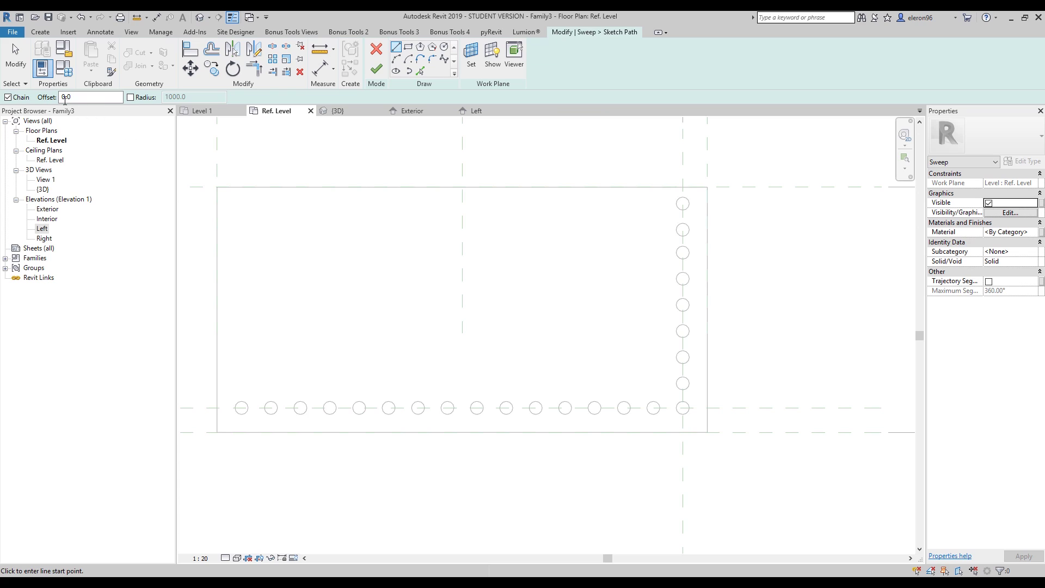
middle_click_drag(302, 168, 375, 170)
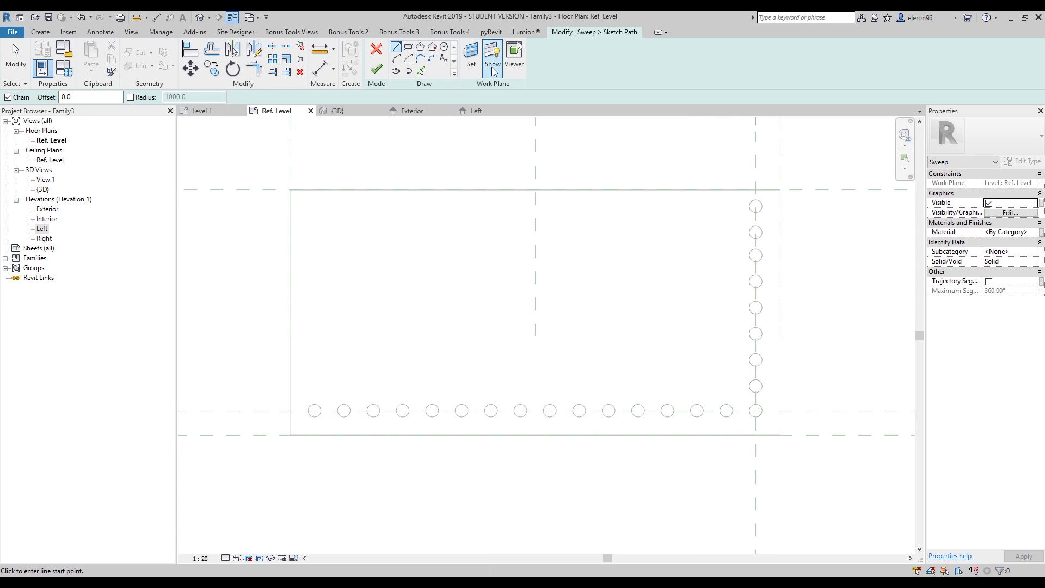
left_click(472, 63)
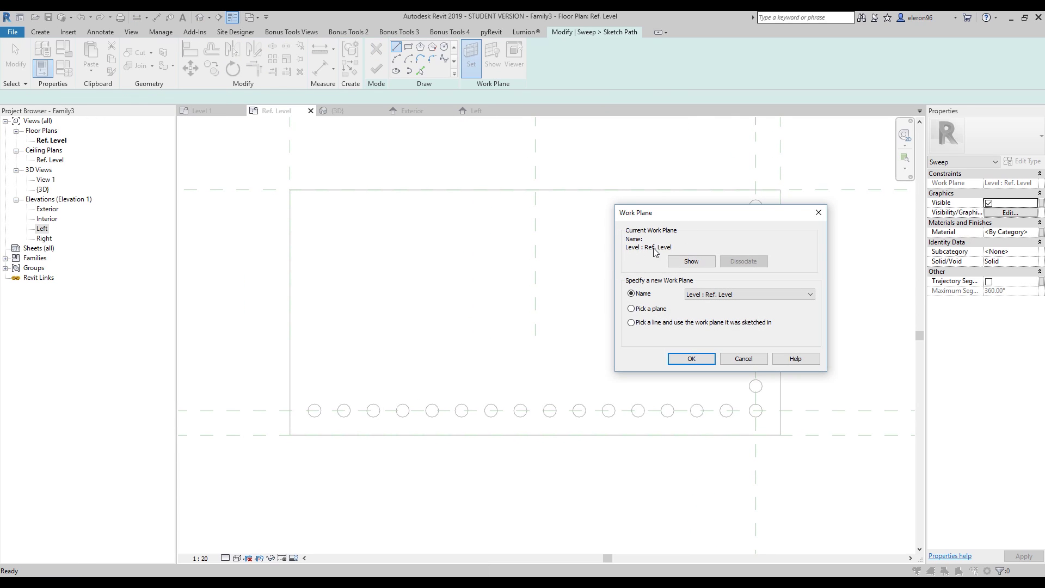
left_click(726, 295)
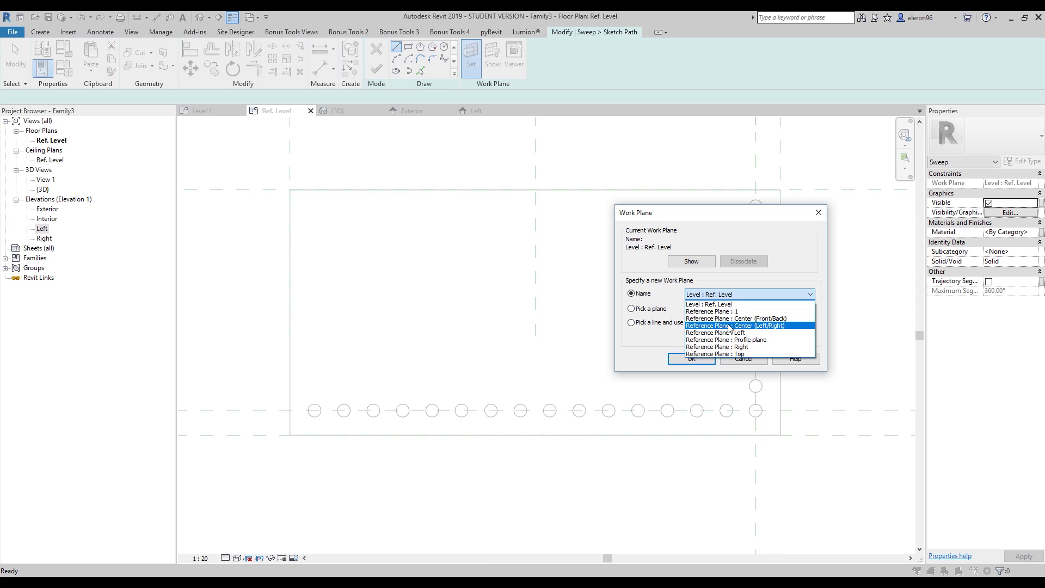
left_click(737, 313)
left_click(691, 359)
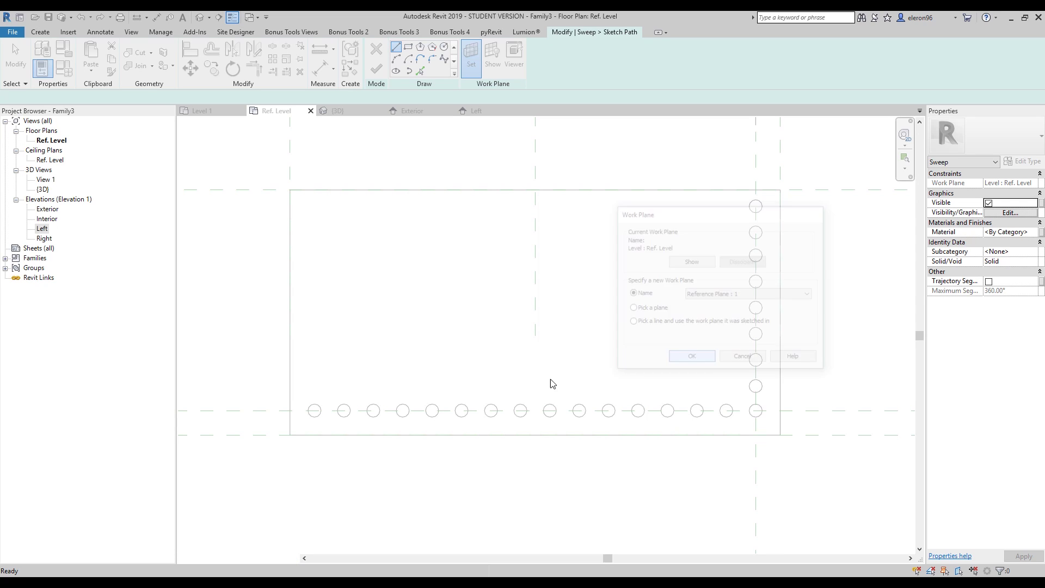
Sketch an L-shaped sweep path through the front and side cylinder centres, running to the slab's side and rear edges.
scroll(380, 343, "up", 3)
left_click(329, 382)
middle_click_drag(601, 385, 236, 394)
left_click(672, 391)
middle_click_drag(681, 255, 642, 441)
left_click(634, 240)
key("Escape")
key("Escape")
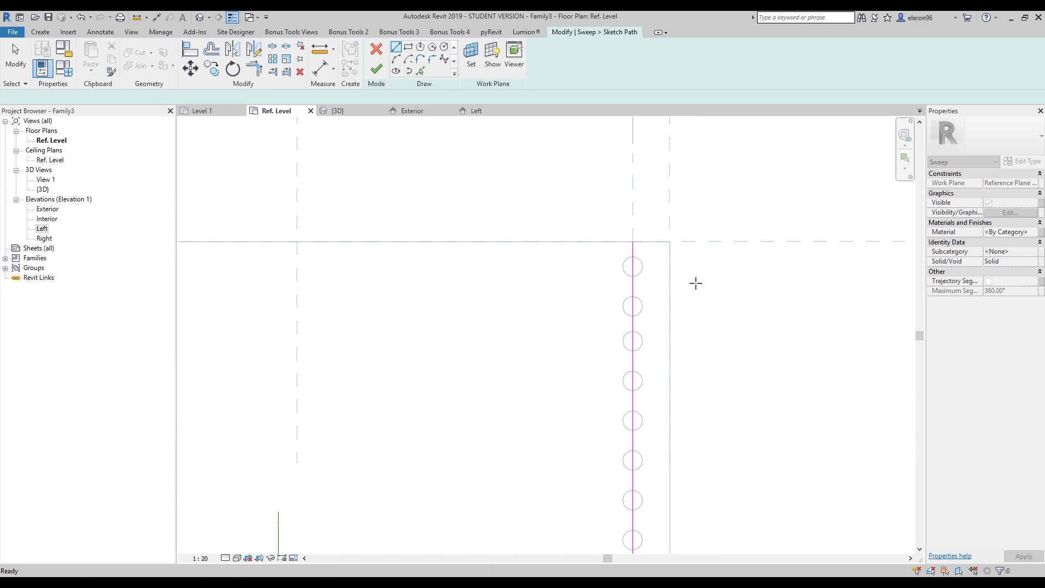
Align and lock both ends of the sweep path to the slab's rear and side reference planes and finish the path.
key("l")
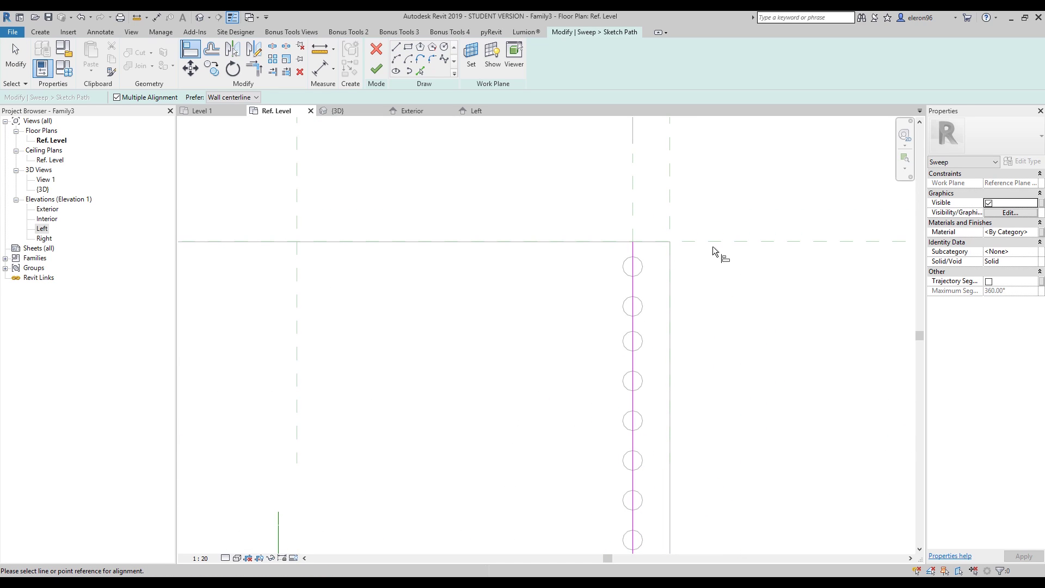
left_click(636, 242)
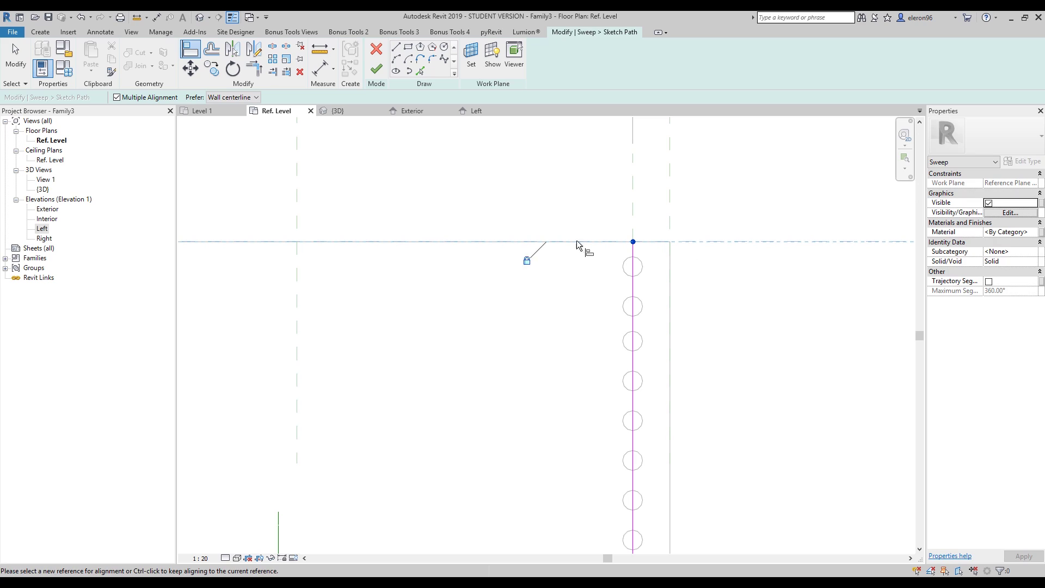
scroll(577, 240, "down", 2)
middle_click_drag(474, 381, 611, 344)
key("Escape")
key("Escape")
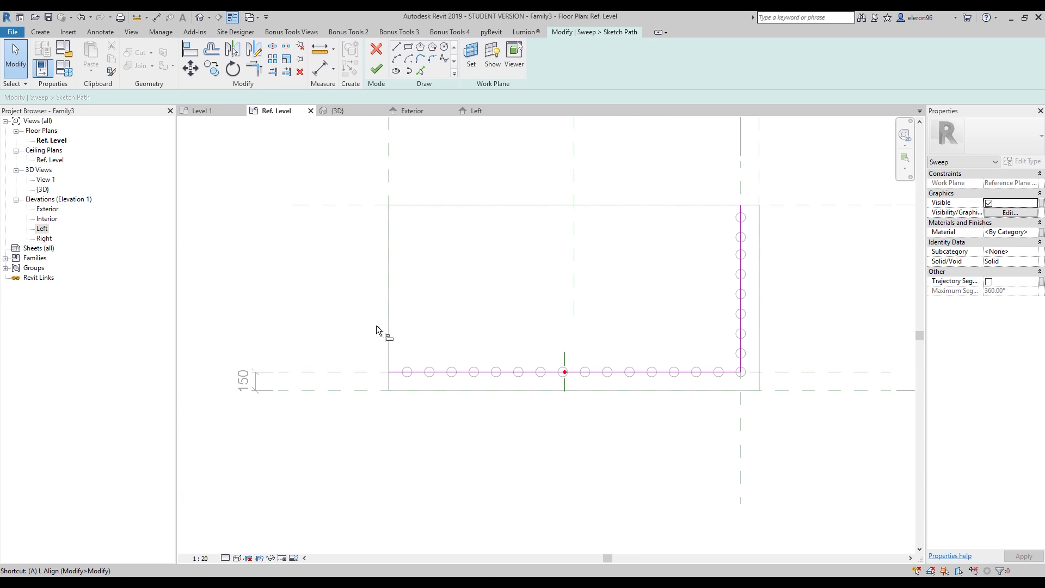
key("l")
left_click(390, 195)
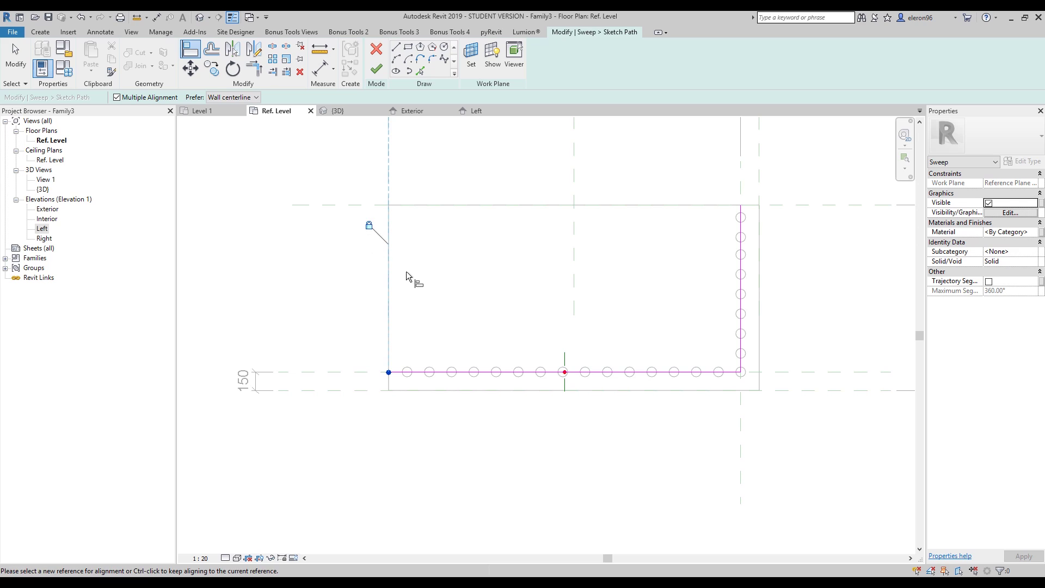
middle_click_drag(452, 328, 410, 281)
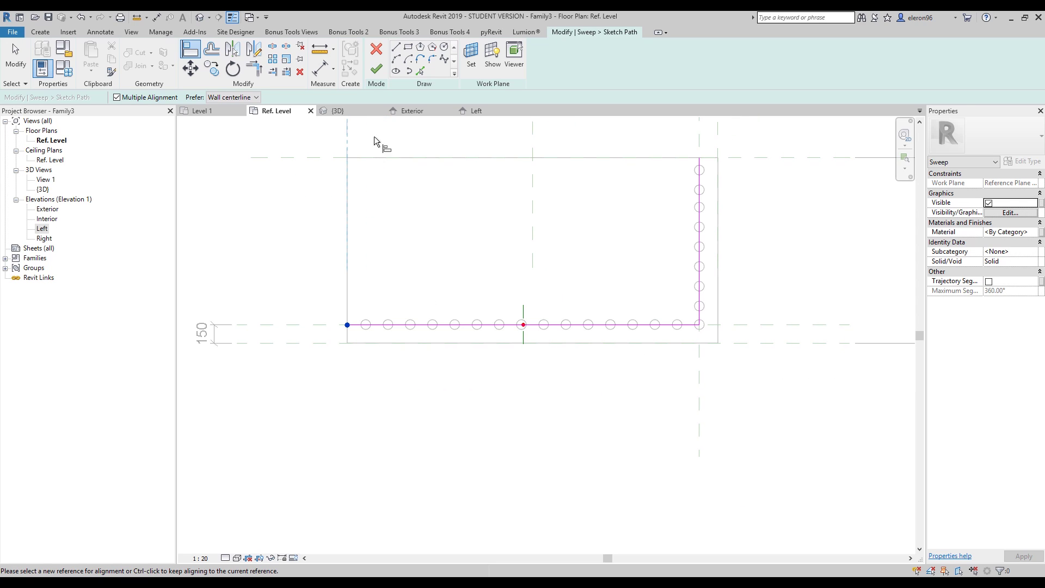
left_click(374, 73)
Sketch a circular profile of 65 mm radius centred on the path in the Left elevation and finish the handrail sweep.
left_click(477, 110)
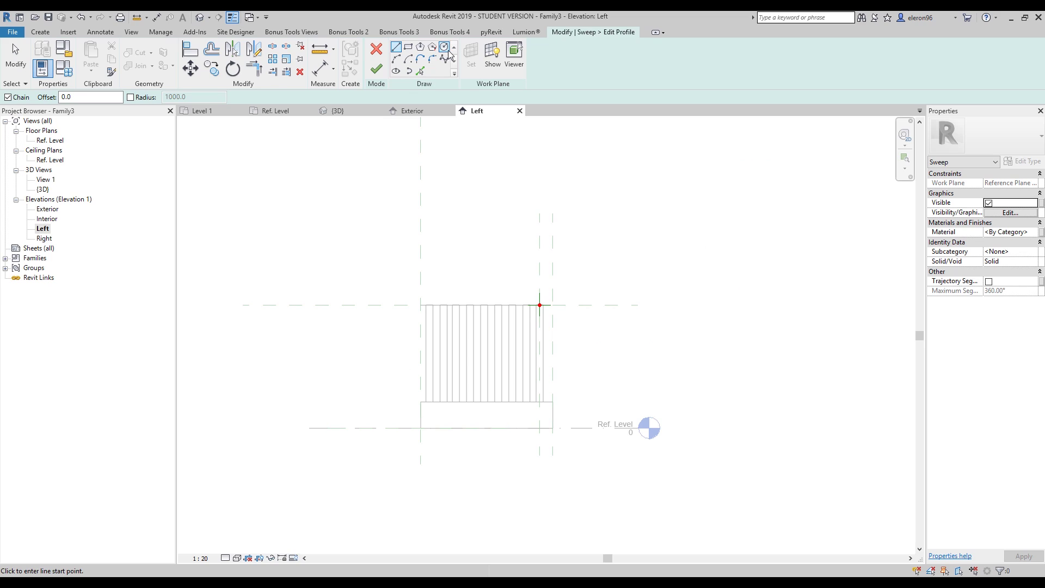
left_click(445, 47)
scroll(555, 304, "up", 5)
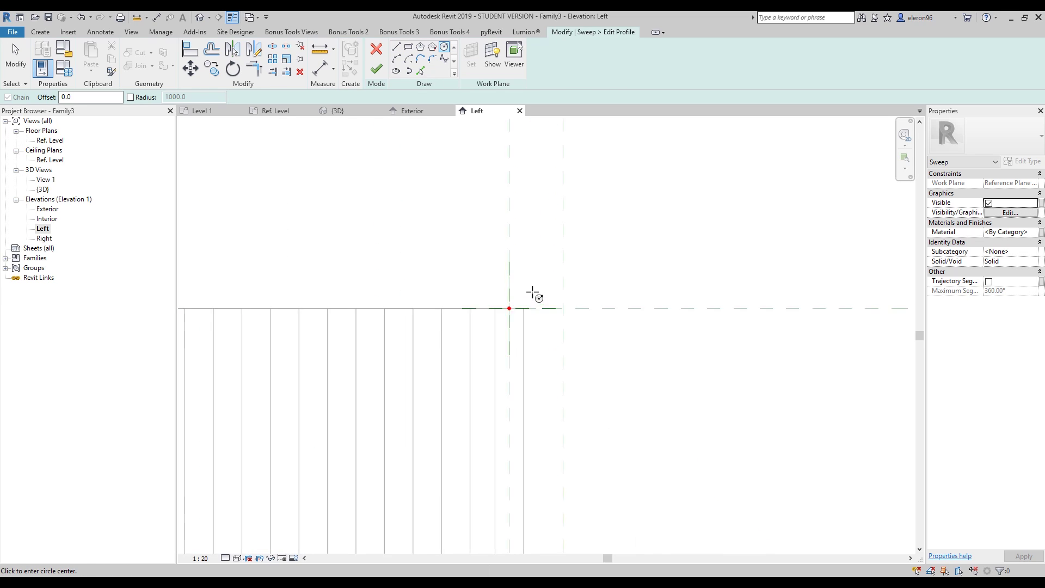
scroll(527, 299, "up", 3)
left_click(534, 336)
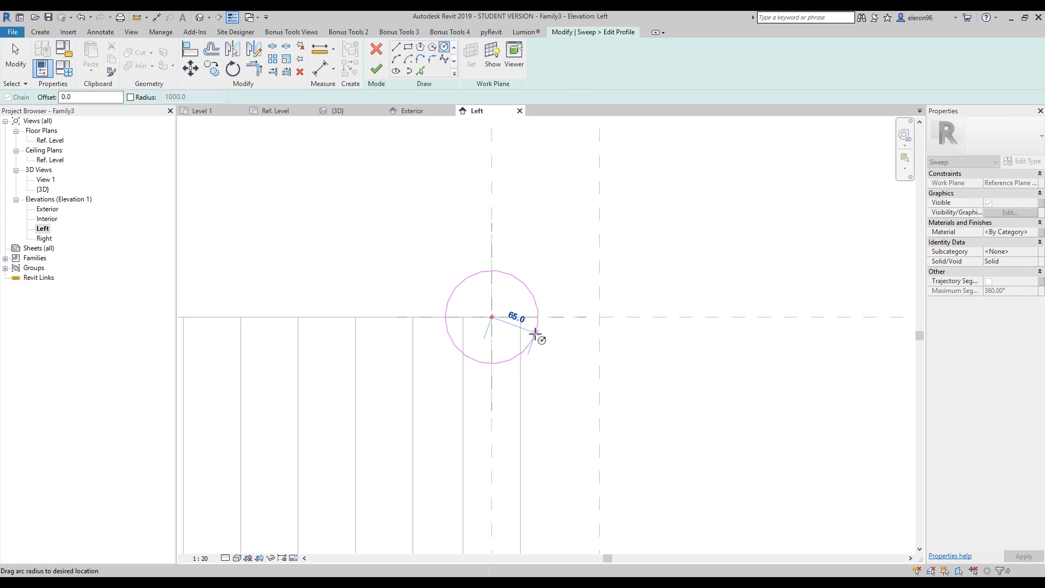
left_click(376, 69)
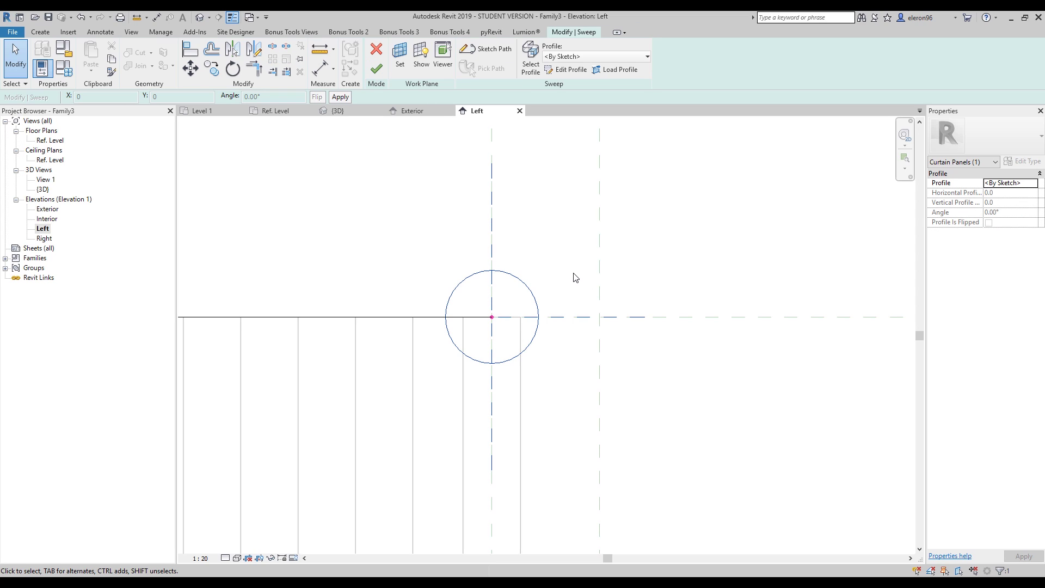
left_click(376, 68)
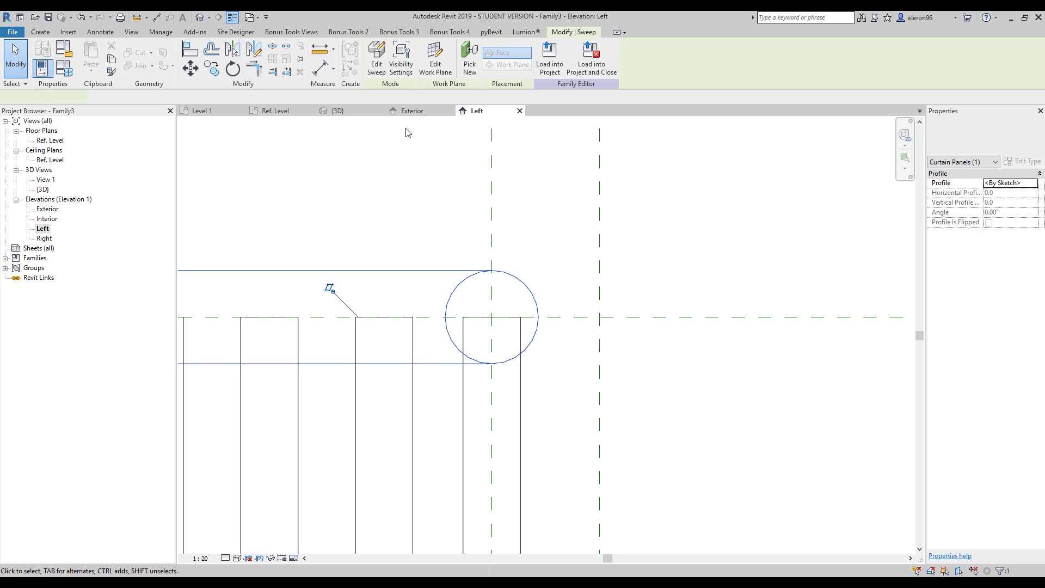
Set R_H to 1600 in the family types and check the handrail and cylinders in the 3D view.
left_click(416, 111)
left_click(338, 110)
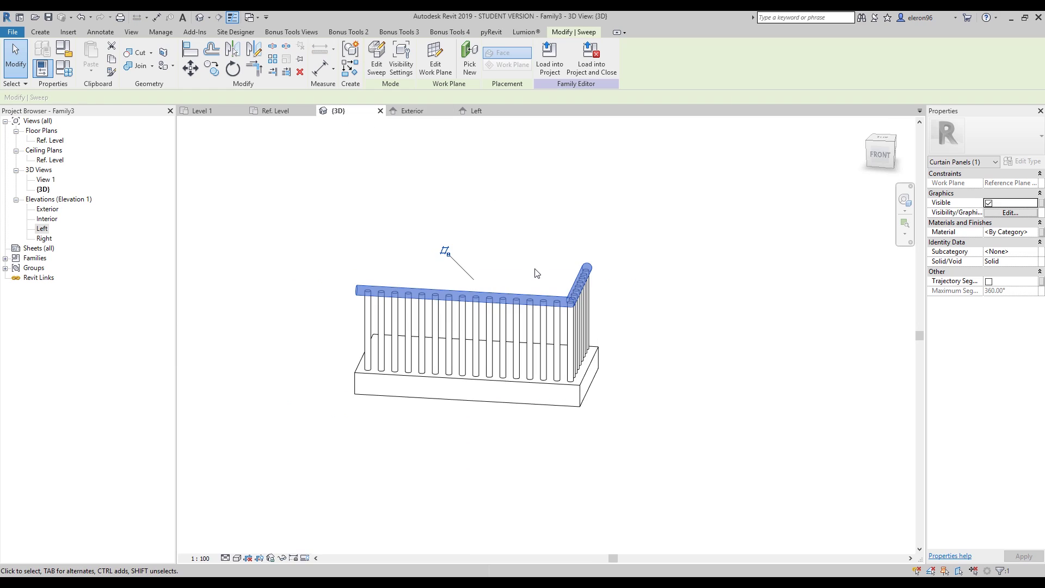
left_click(490, 218)
left_click(41, 68)
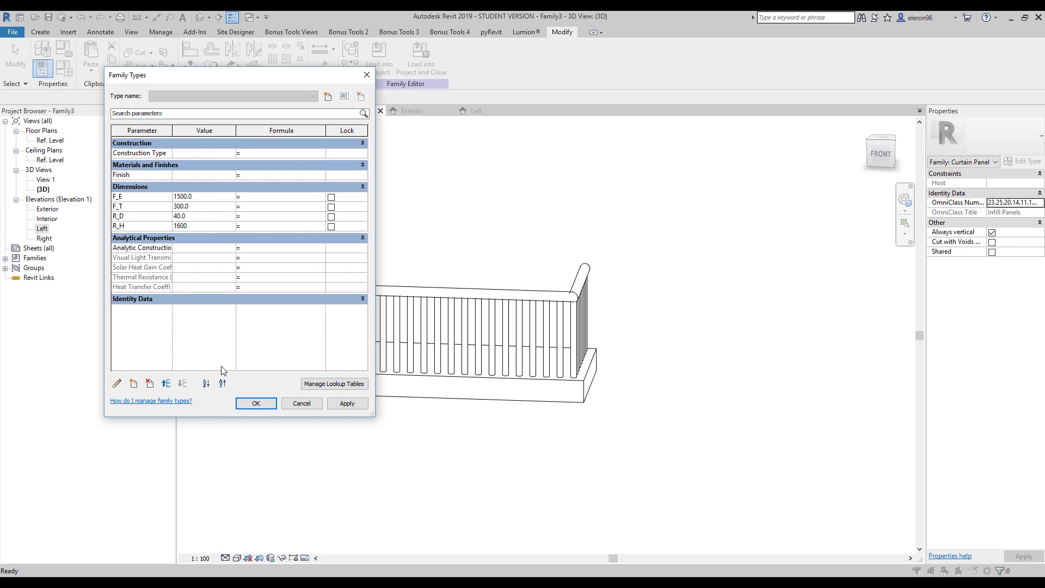
left_click(256, 404)
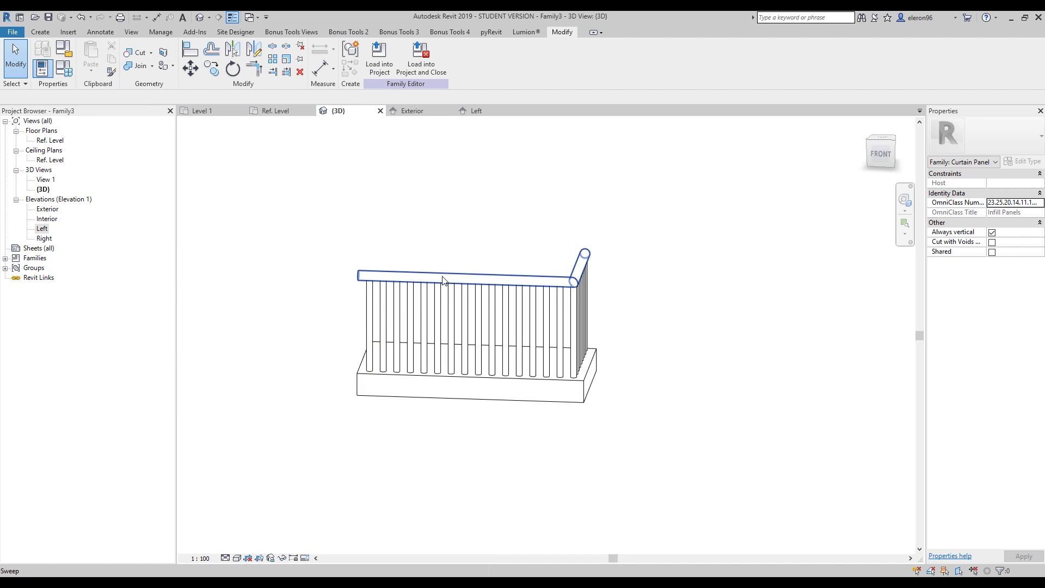
middle_click_drag(418, 293, 494, 244, "shift")
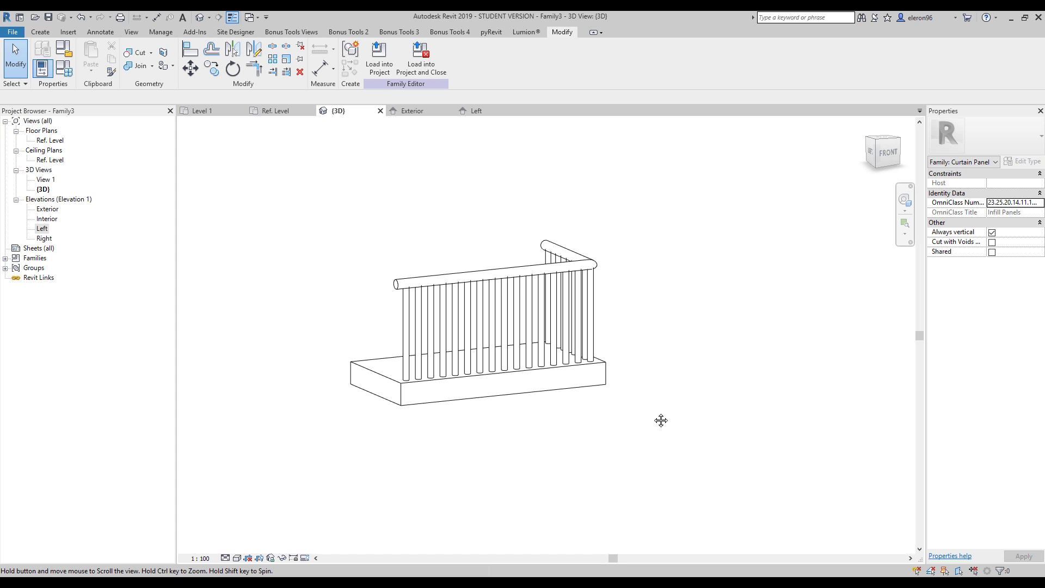
mouse_move(660, 420)
middle_mouse_down("shift")
mouse_move(678, 425)
mouse_move(648, 436)
middle_mouse_up("shift")
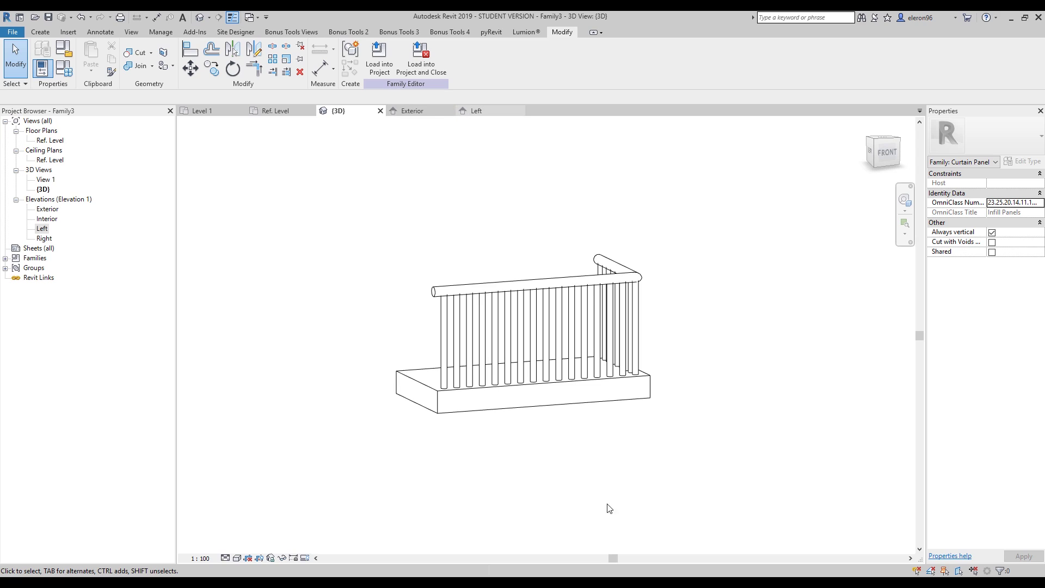
Start an extrusion in the Exterior elevation, picking profile lines from the two side and top reference planes and the slab's top edge.
left_click(419, 113)
scroll(453, 280, "down", 4)
scroll(246, 227, "up", 1)
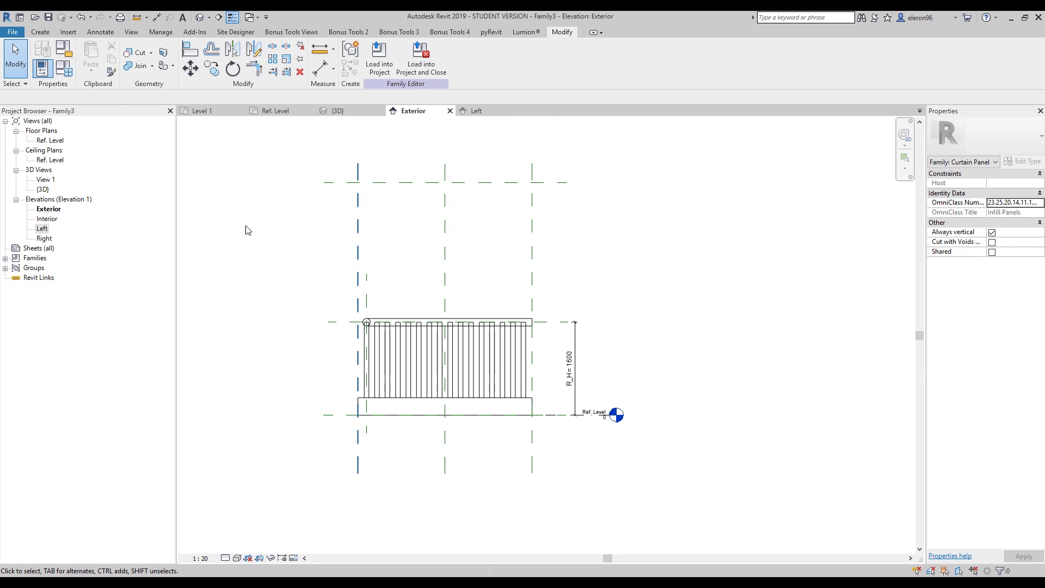
left_click(42, 33)
left_click(93, 54)
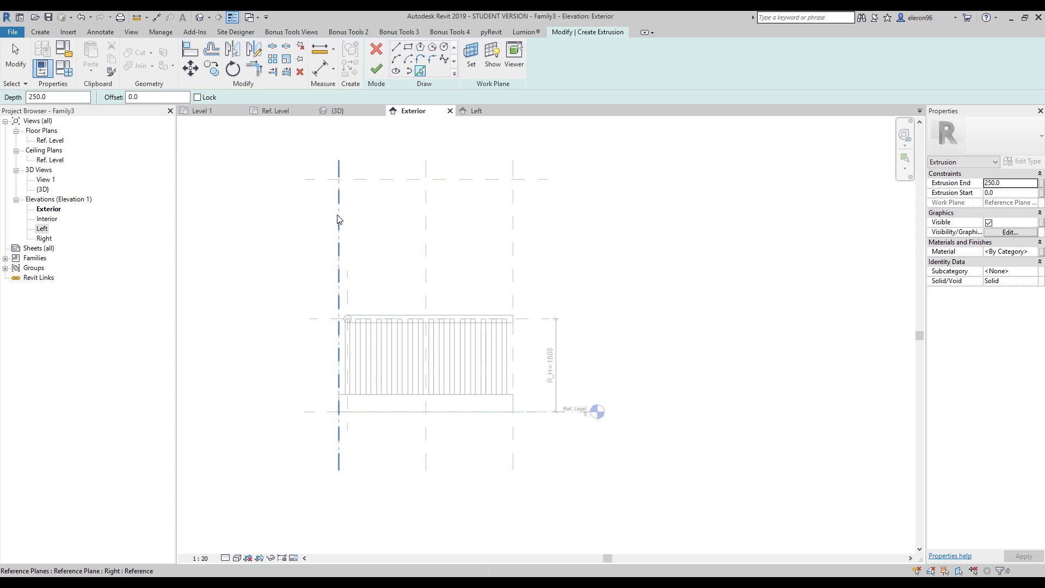
left_click(337, 219)
left_click(376, 180)
left_click(513, 207)
middle_click_drag(546, 367, 571, 351)
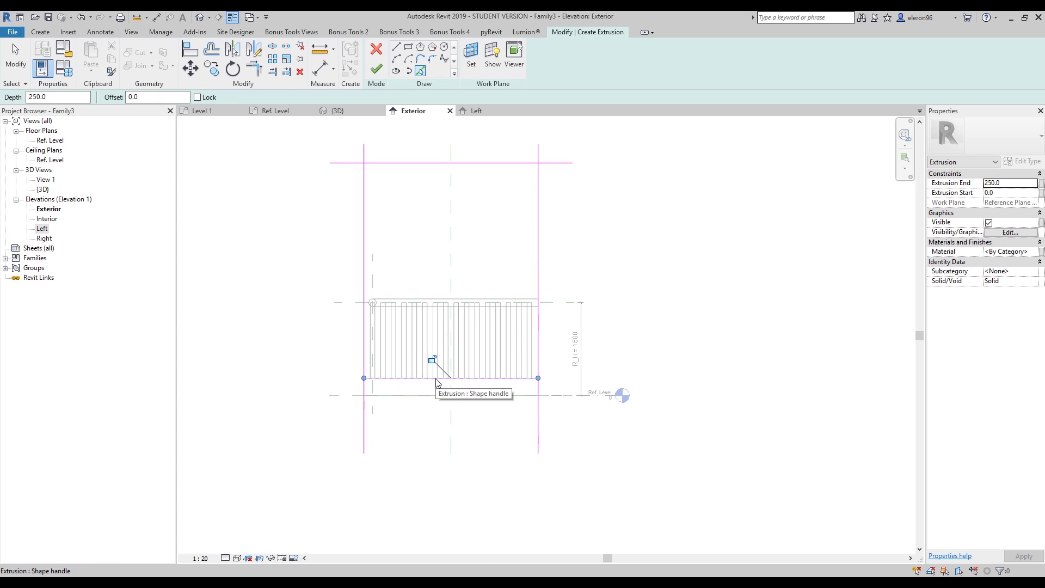
left_click(436, 382)
Trim the picked profile lines at their corners into a closed rectangle above the slab.
key("t")
key("r")
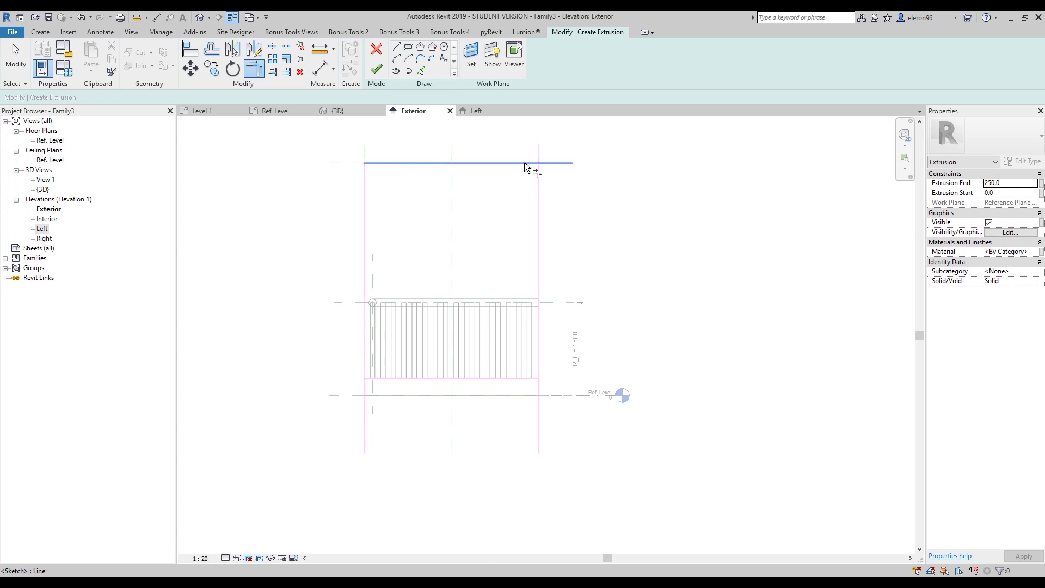
left_click(524, 162)
left_click(538, 217)
left_click(357, 336)
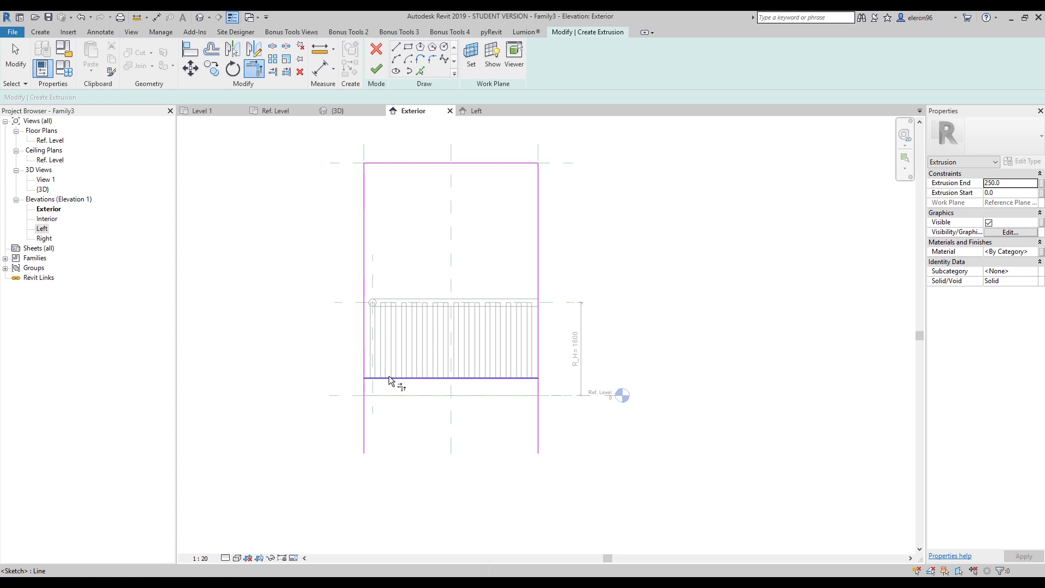
left_click(391, 379)
left_click(486, 391)
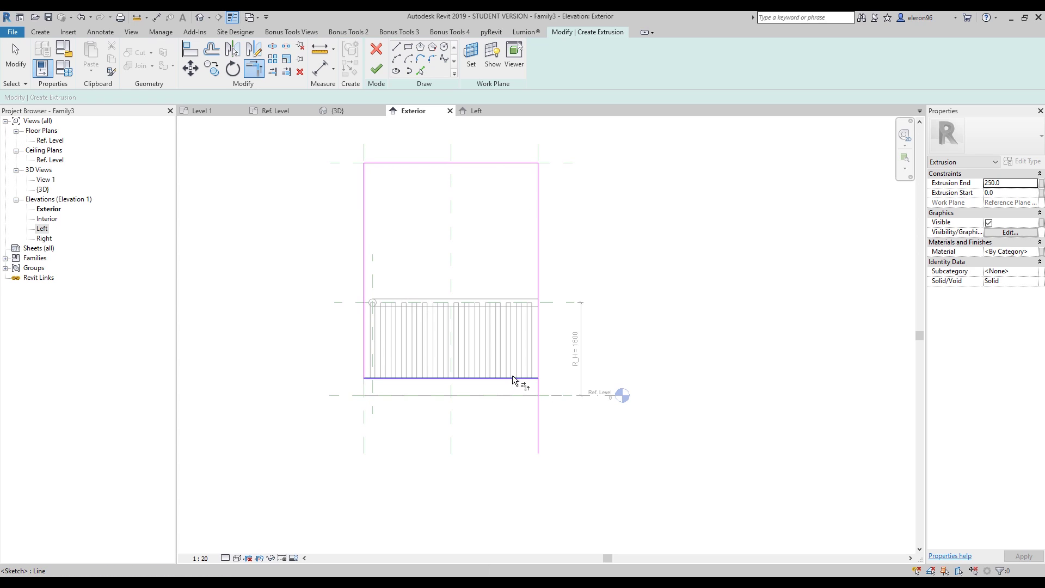
left_click(537, 349)
scroll(462, 278, "up", 1)
scroll(459, 266, "up", 1)
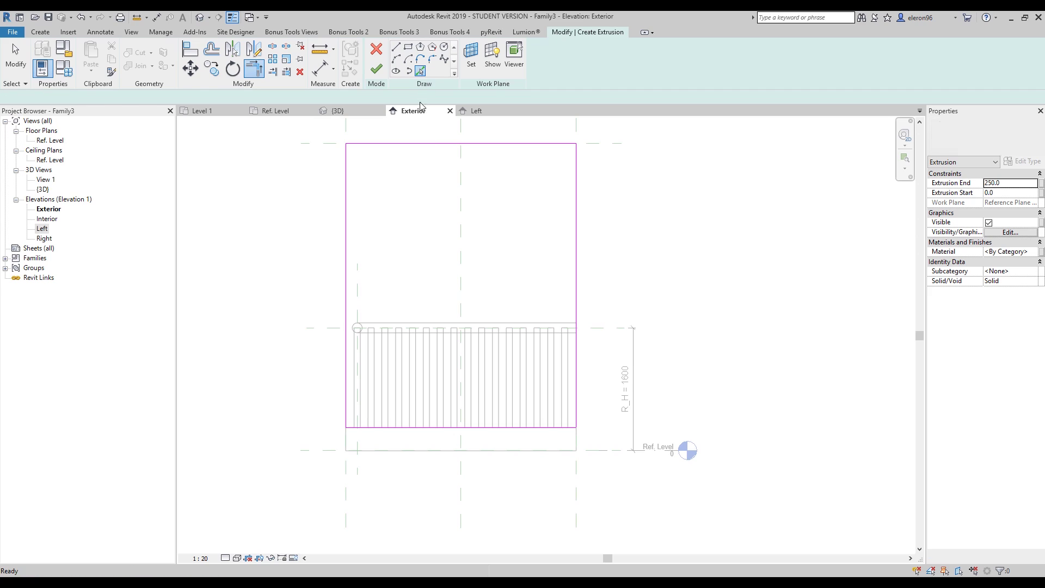
Add a profile line along the central reference plane and trim it with the base line, keeping the base's right half.
left_click(420, 71)
left_click(460, 229)
mouse_move(513, 257)
middle_mouse_down()
mouse_move(433, 213)
mouse_move(480, 323)
mouse_move(535, 342)
middle_mouse_up()
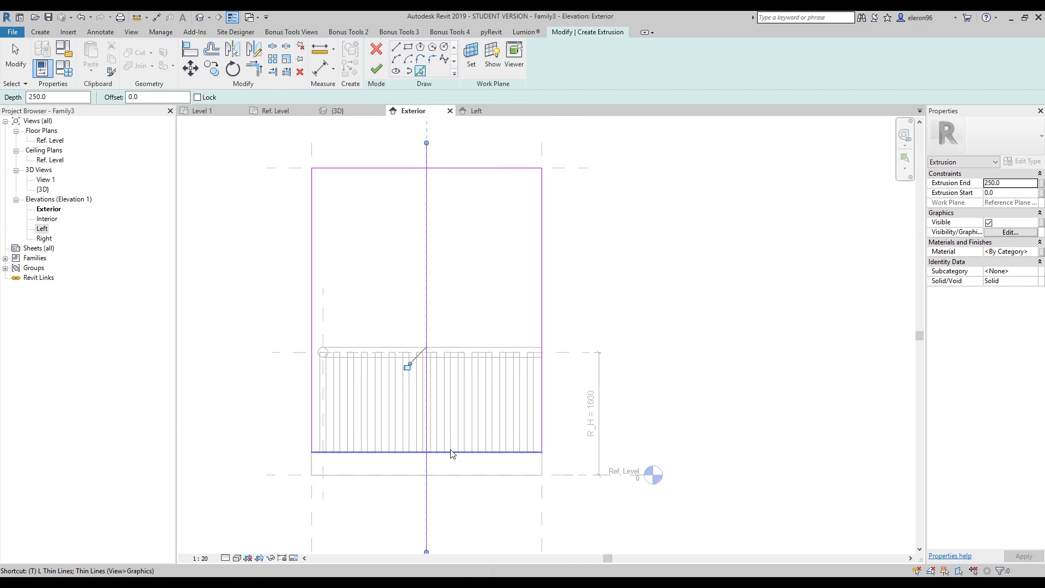
key("r")
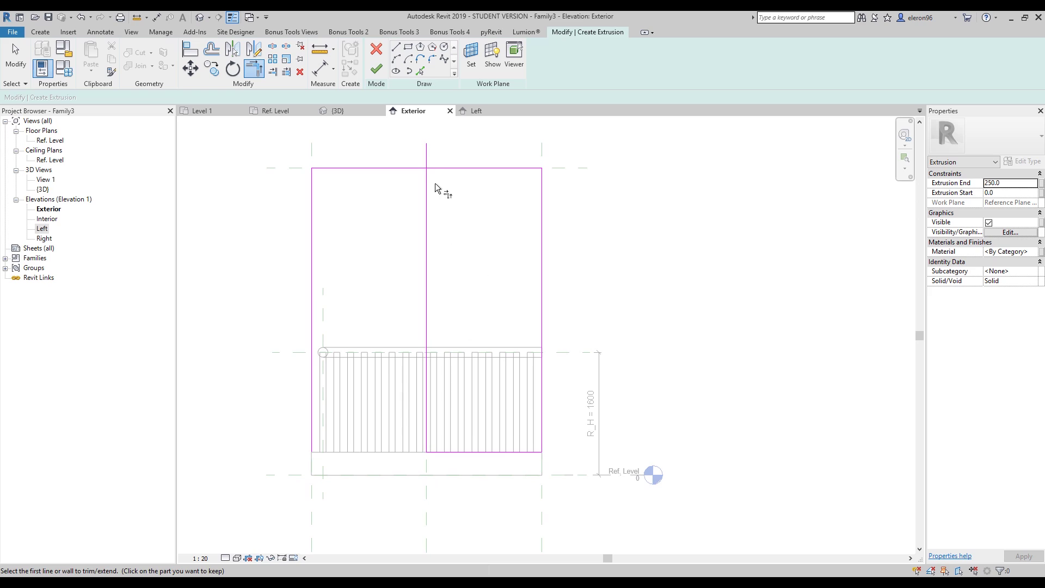
scroll(401, 181, "up", 1)
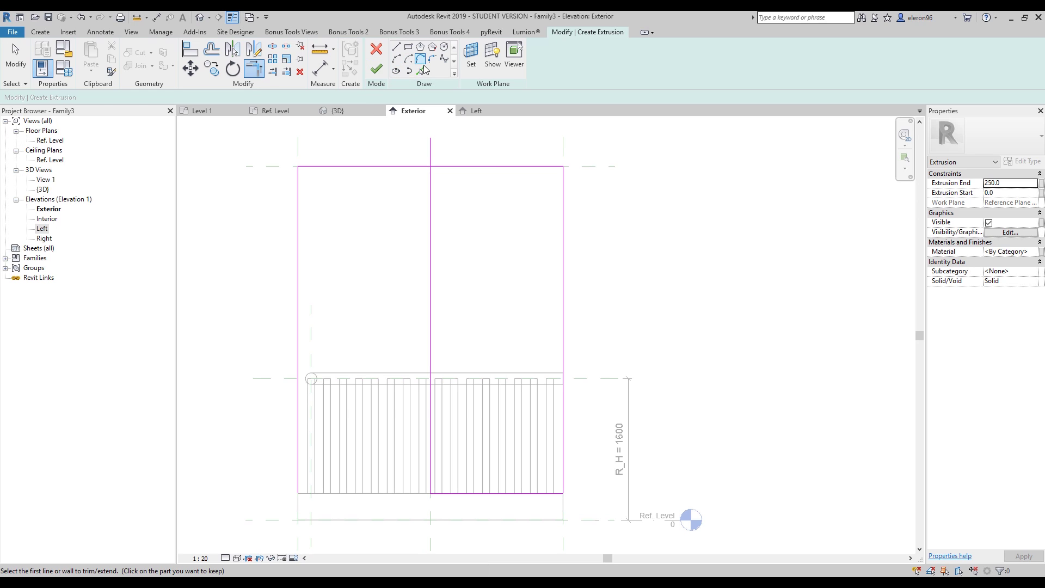
key("Escape")
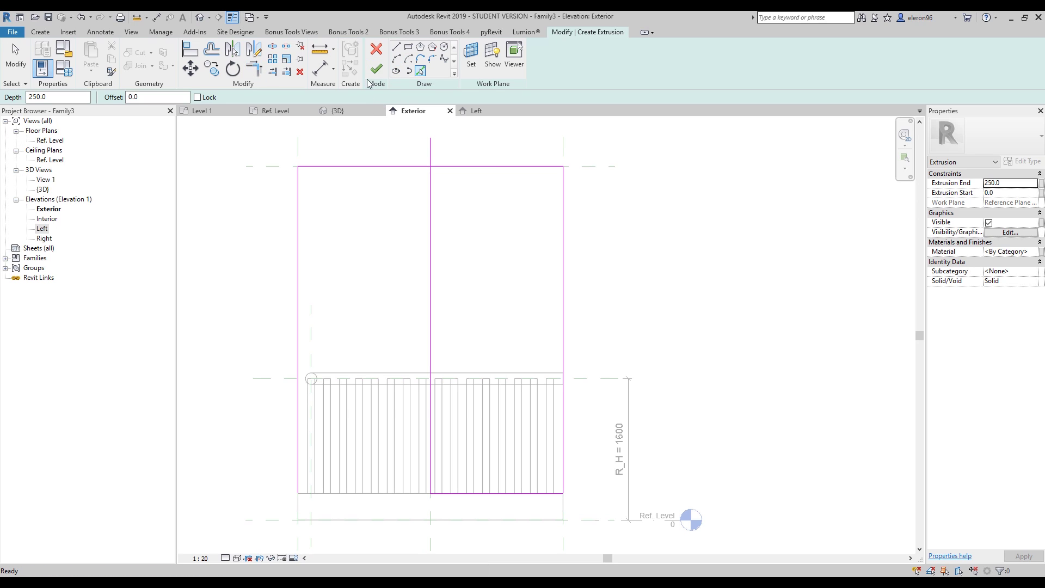
Offset copies of the top, side, base and centre profile lines 150 mm inward.
left_click(211, 52)
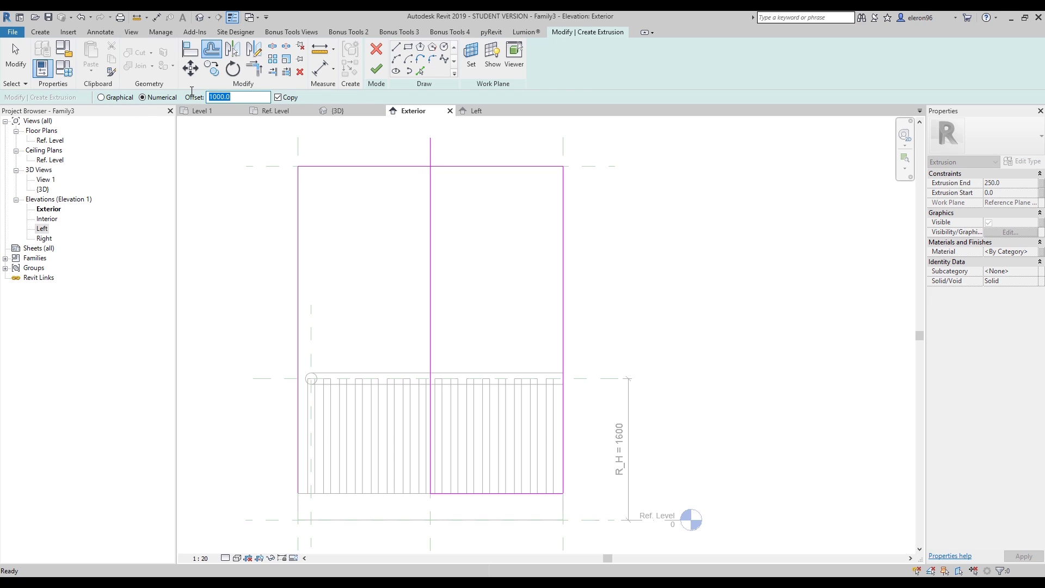
left_click(372, 172)
left_click(303, 218)
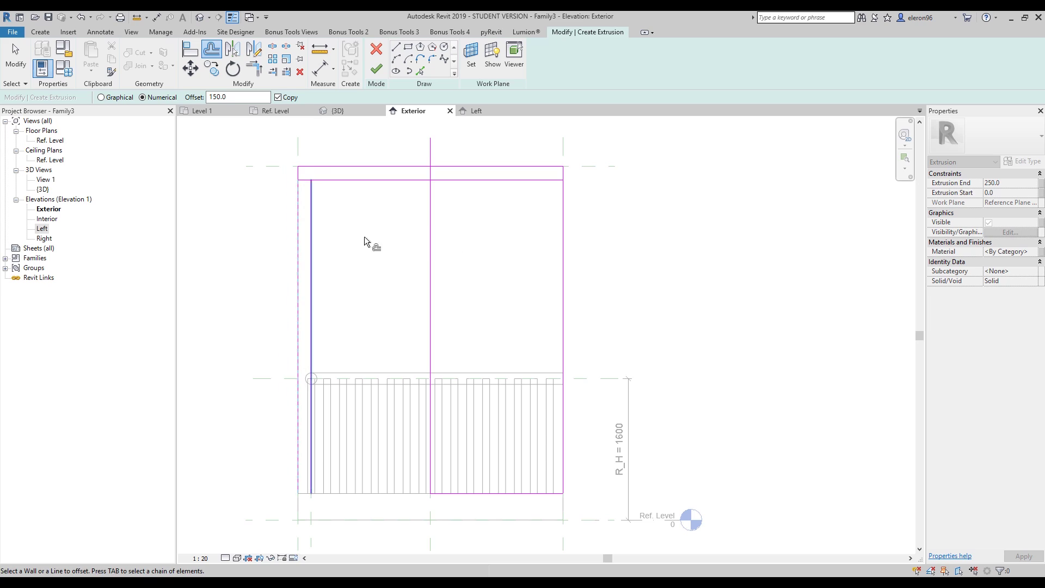
left_click(510, 490)
left_click(431, 391)
Trim the offset lines at the corners beside the centre to shape the right-hand opening, unjoining the conflicting elements.
key("t")
key("r")
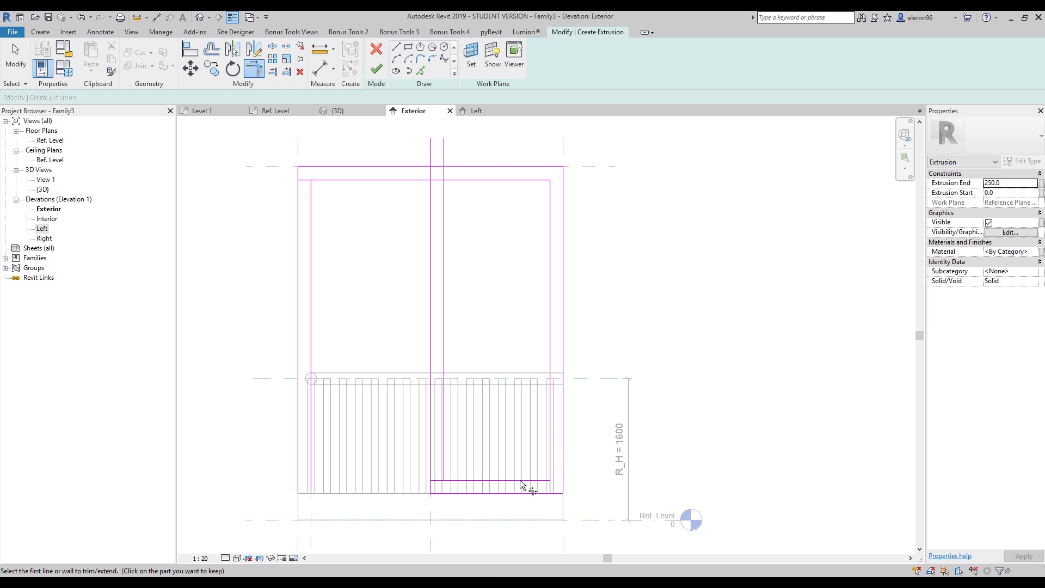
left_click(440, 459)
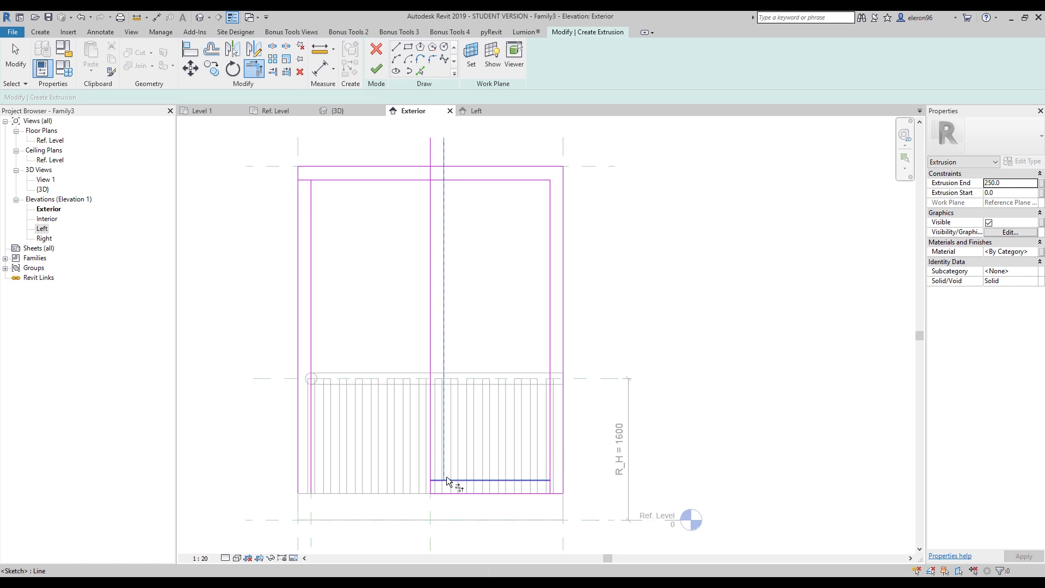
left_click(460, 481)
middle_click_drag(463, 311, 481, 359)
scroll(499, 210, "up", 1)
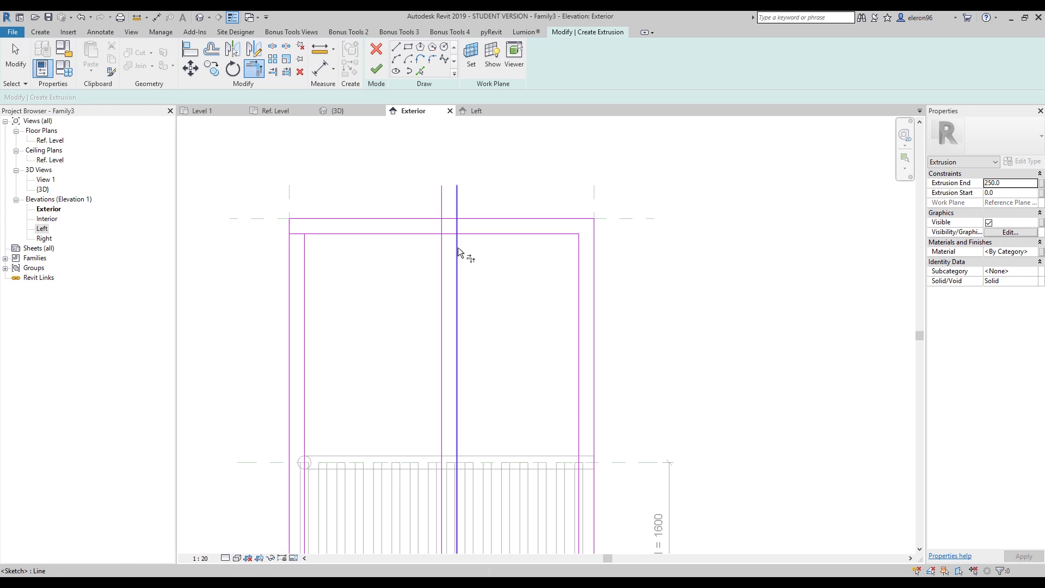
left_click(458, 247)
left_click(469, 233)
middle_click_drag(454, 271, 467, 272)
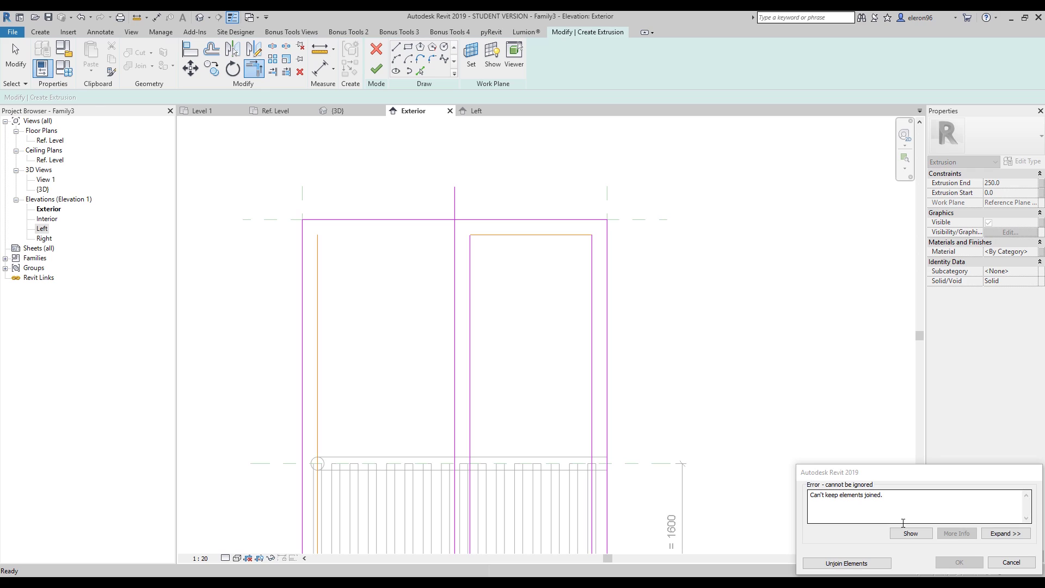
left_click(847, 563)
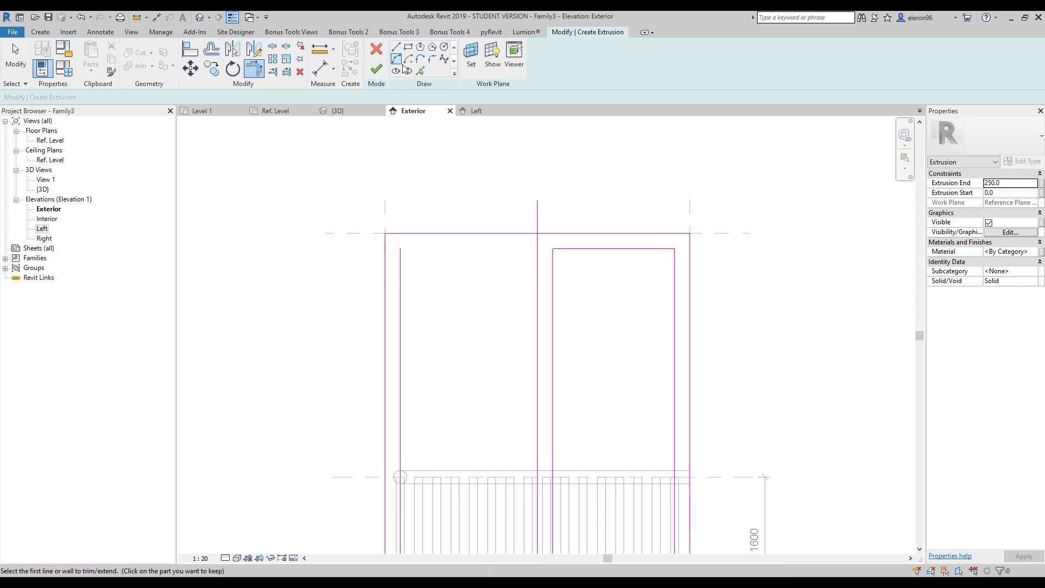
Draw the left opening's top line from the inner left line's upper end and trim it to the centre line.
left_click(396, 47)
left_click(401, 249)
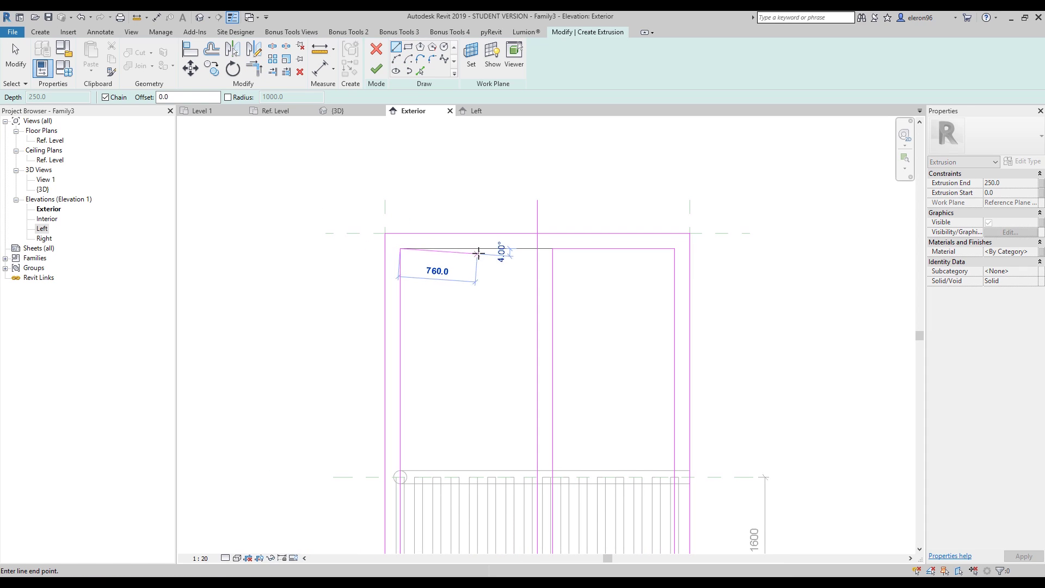
left_click(496, 270)
key("t")
key("r")
left_click(538, 273)
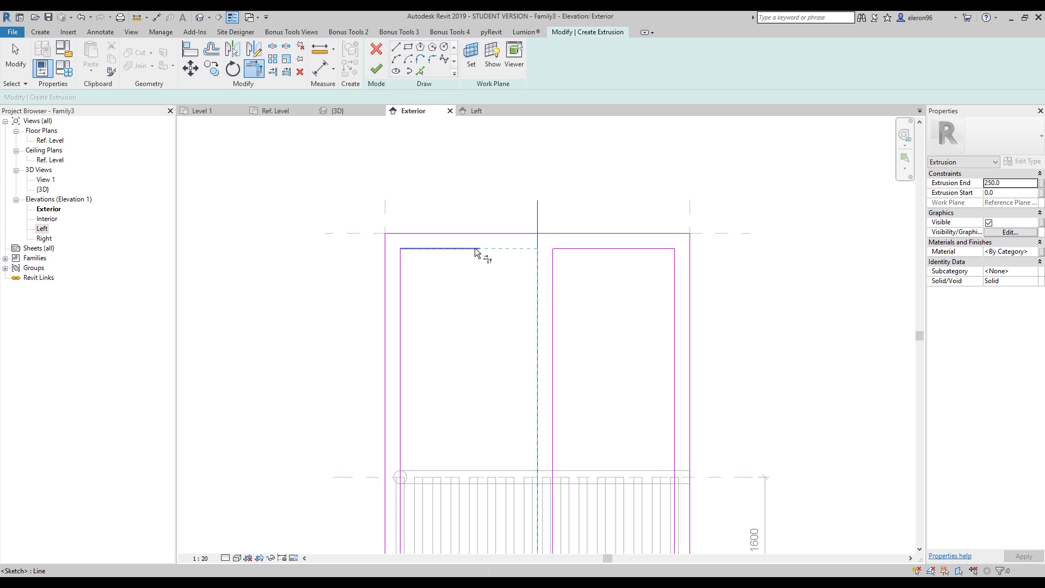
Close the foot of the left frame leg with a short line between its outer and inner profile lines.
middle_click_drag(470, 533, 484, 360)
scroll(426, 394, "up", 1)
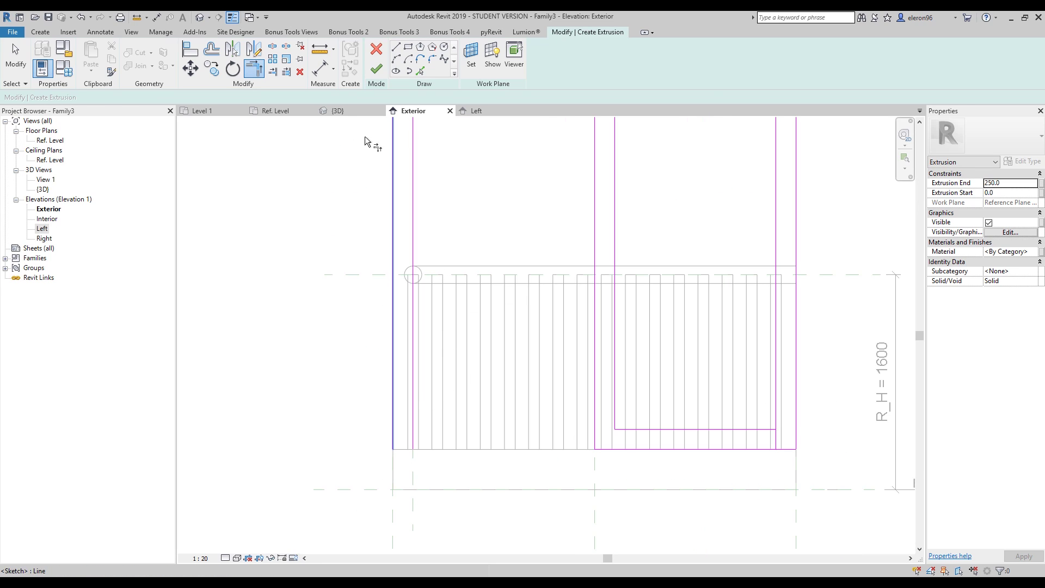
left_click(396, 48)
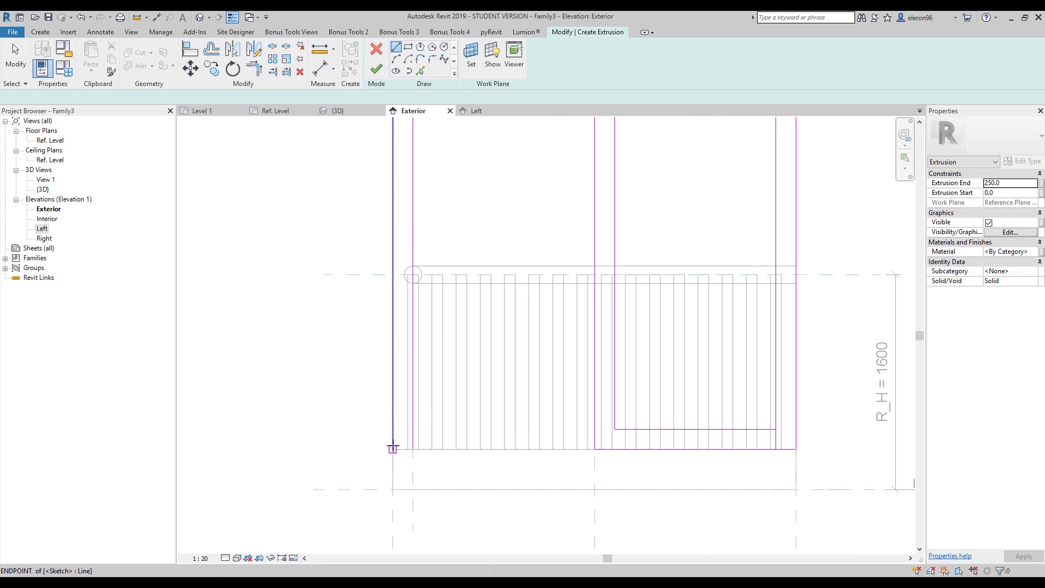
left_click(411, 449)
key("Escape")
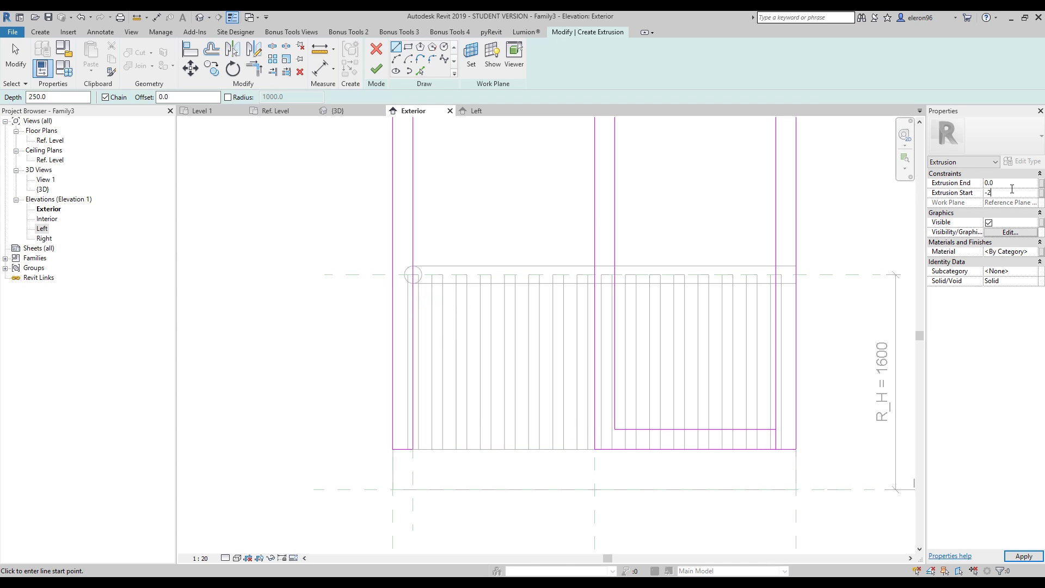
Set the extrusion end to 0 and the extrusion start to -250, and try to finish the sketch.
left_click(540, 245)
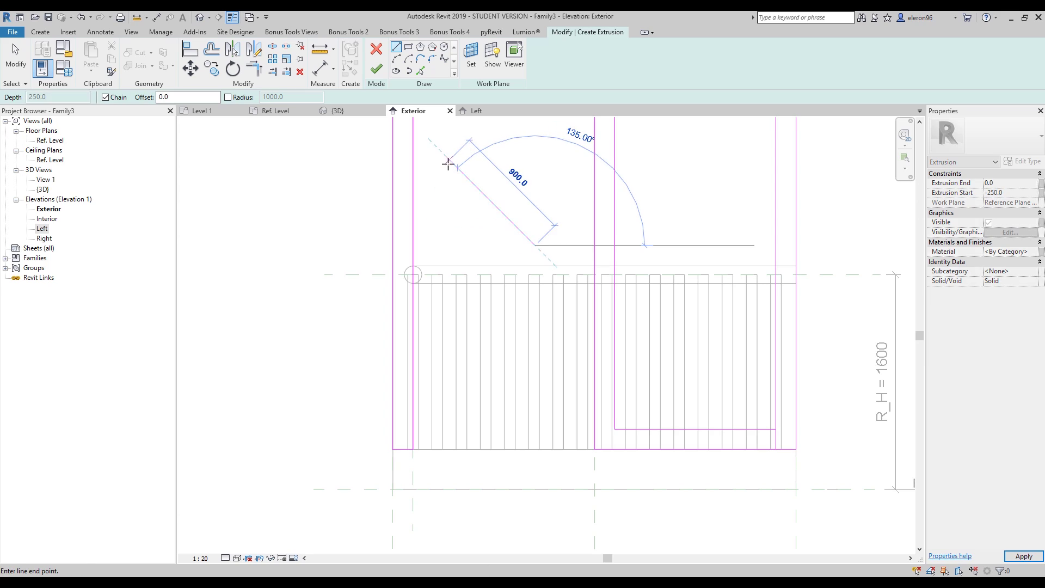
key("Escape")
left_click(374, 72)
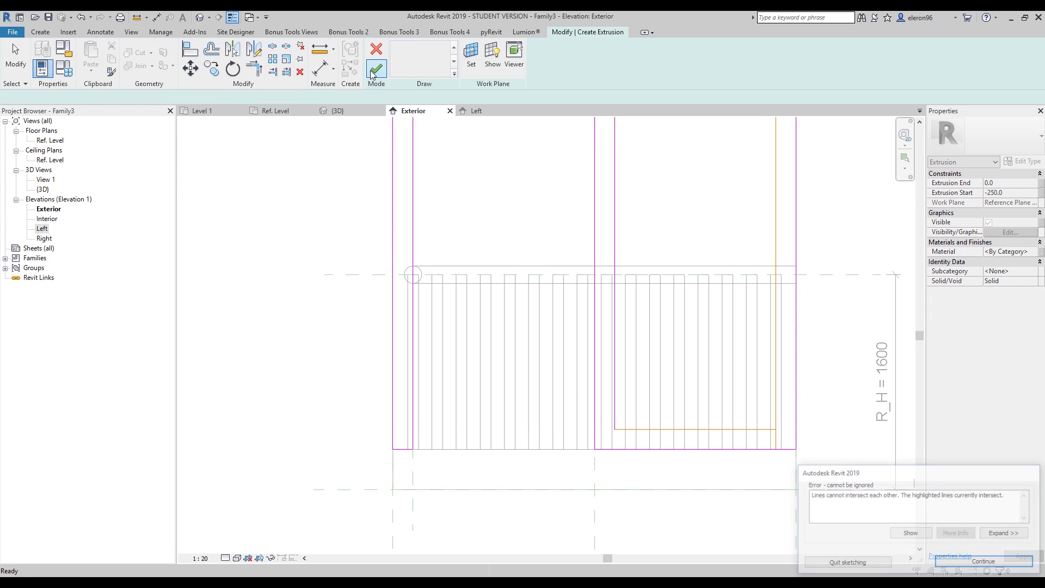
left_click(963, 562)
Trim the right opening's lower-right corner and finish the wall extrusion.
middle_click_drag(748, 430, 630, 423)
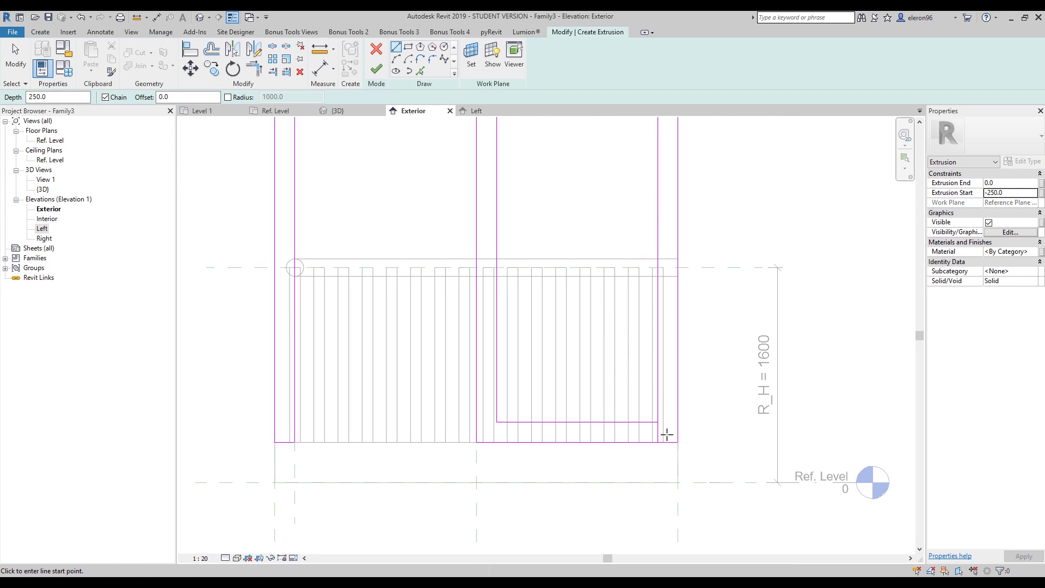
key("Escape")
key("Escape")
key("t")
key("r")
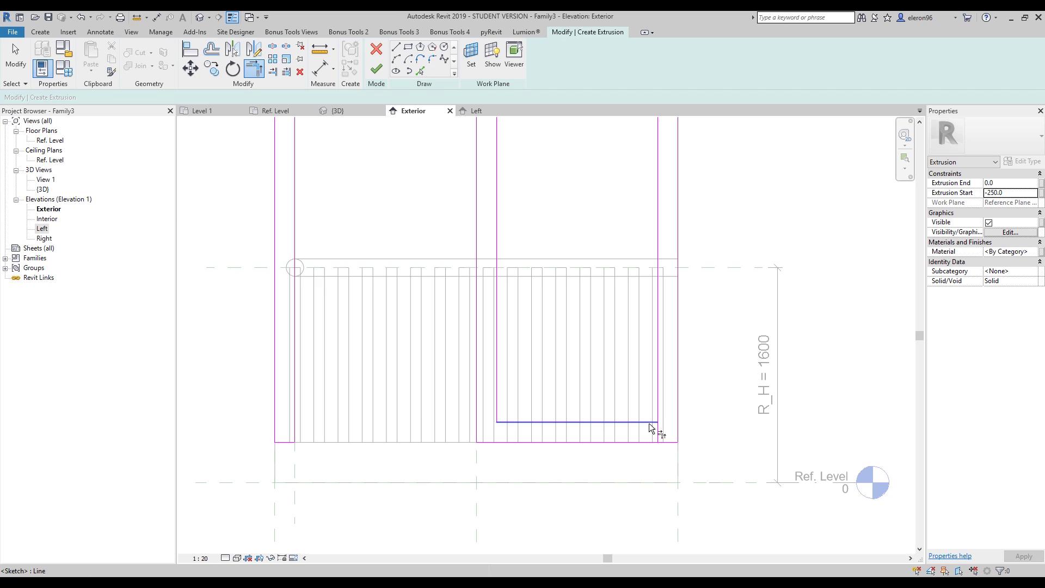
left_click(376, 69)
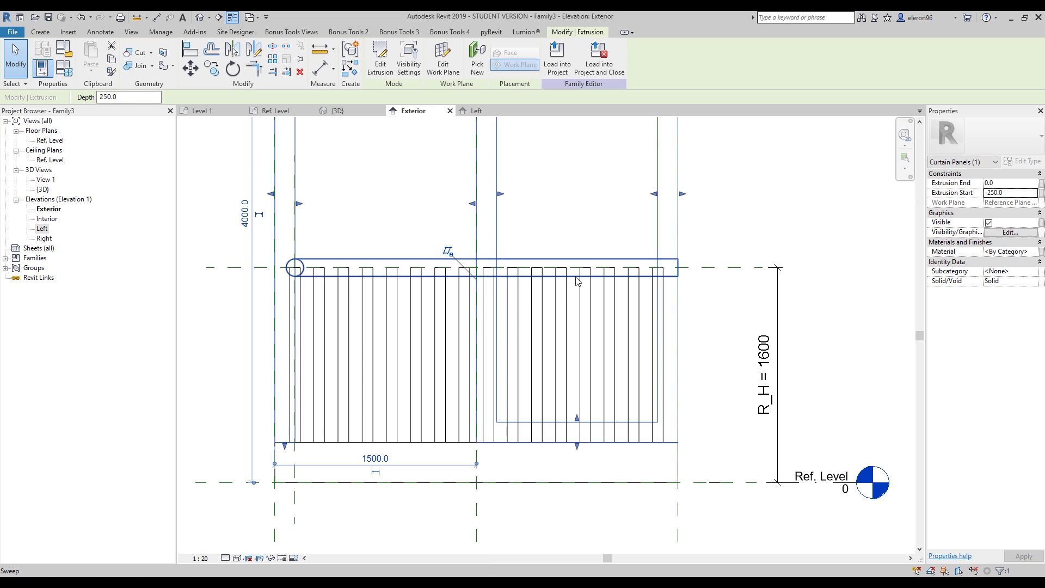
Set the wall's extrusion start to 250 in the 3D view and check its position from the front.
left_click(337, 110)
middle_click_drag(392, 183, 472, 264, "shift")
left_click(404, 310)
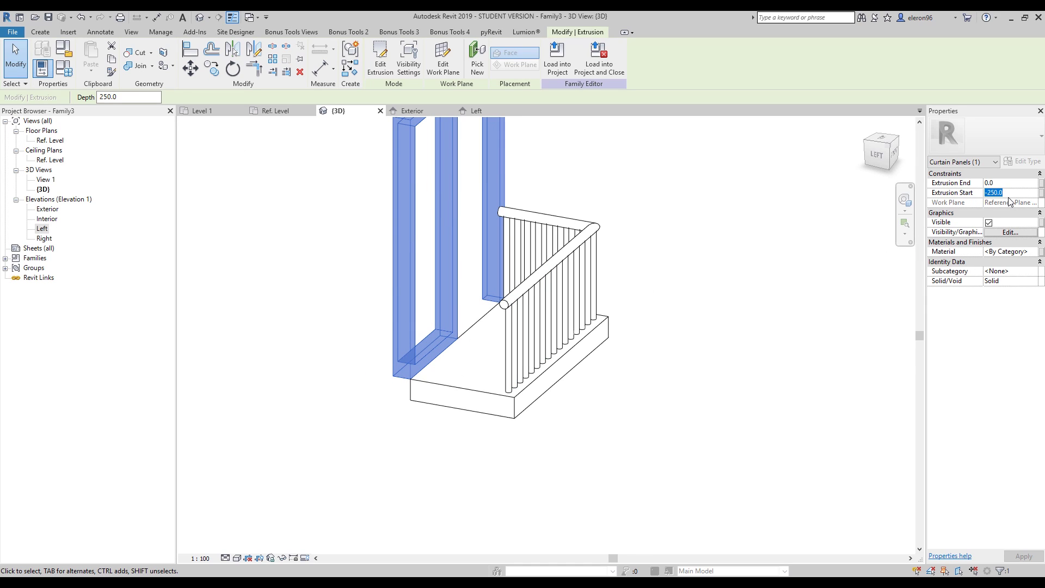
left_click(697, 304)
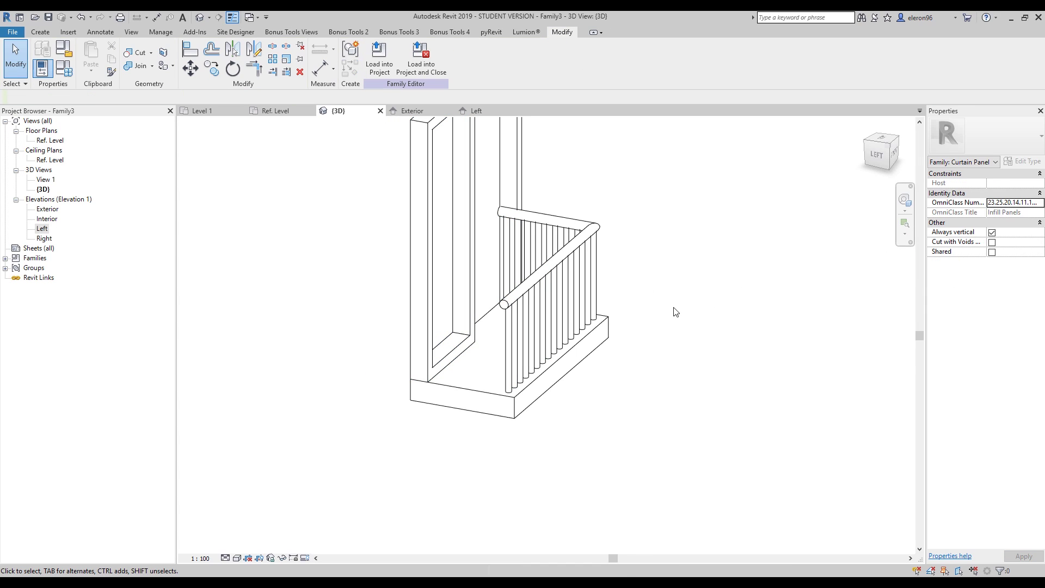
middle_click_drag(675, 311, 533, 376, "shift")
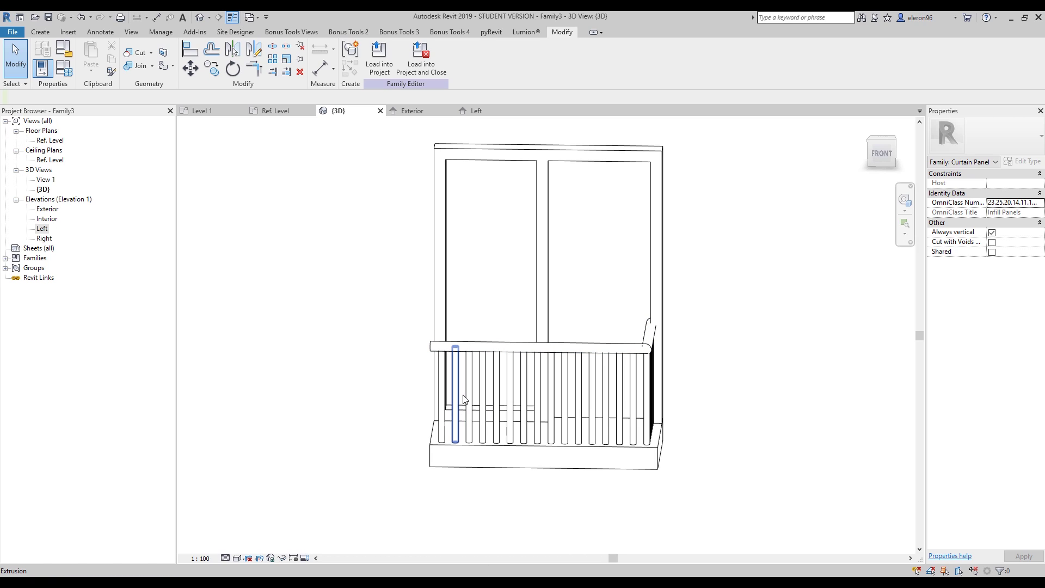
Stretch the right opening's lower edge in the Exterior elevation up to the railing-height reference plane.
left_click(414, 111)
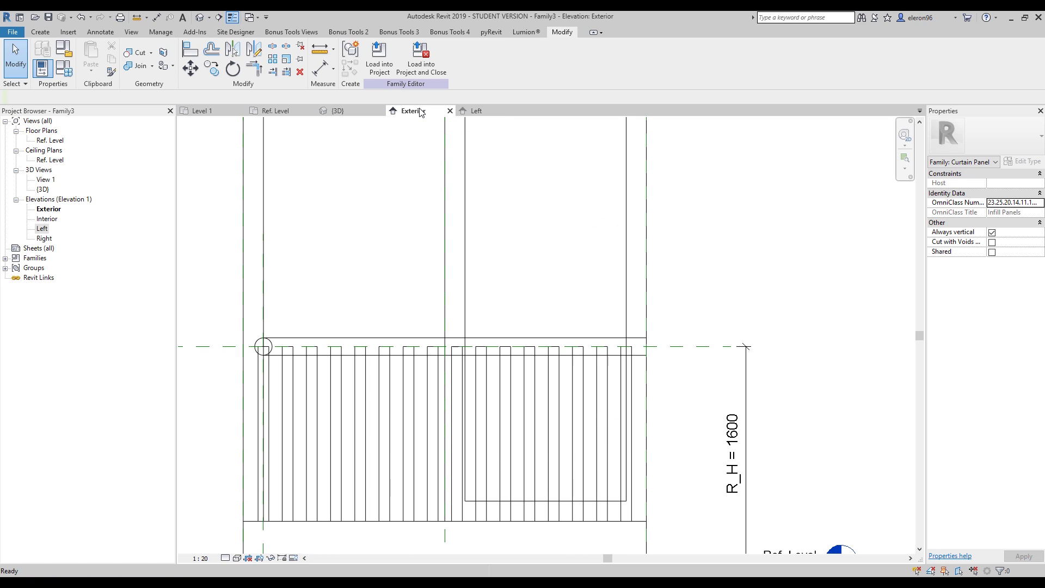
left_click(444, 284)
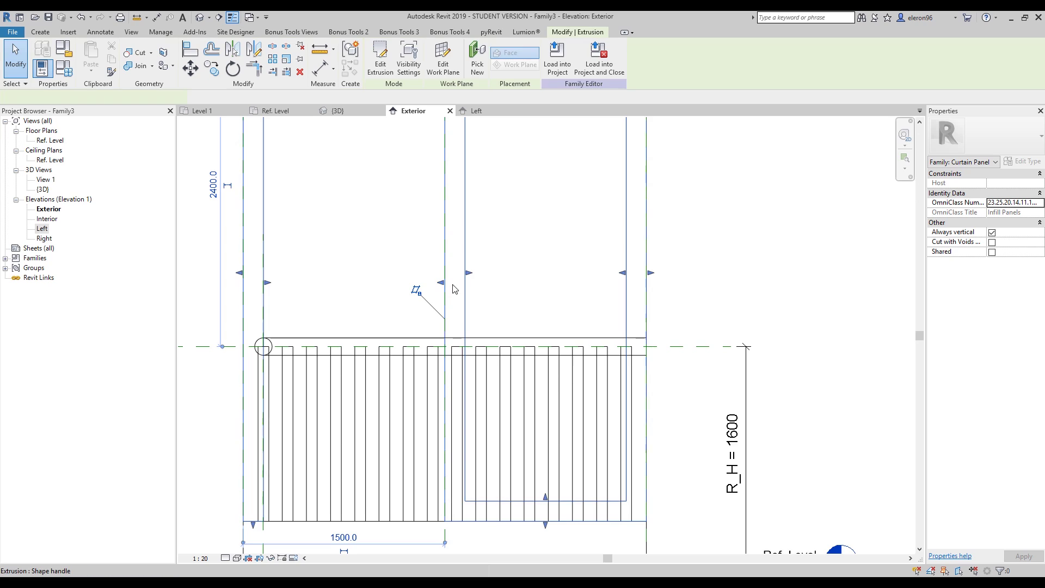
left_click_drag(544, 441, 531, 350)
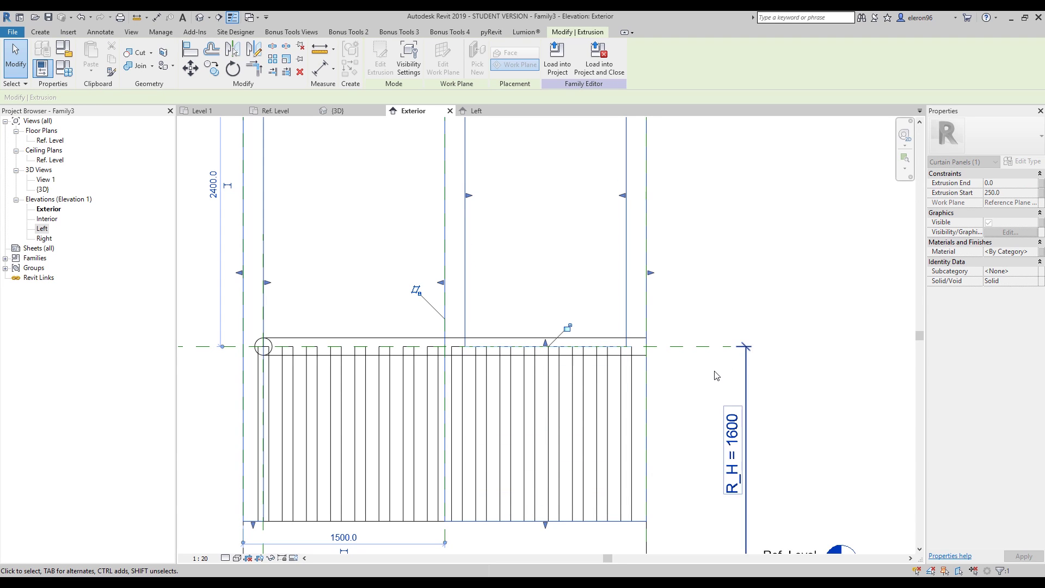
left_click(759, 306)
scroll(722, 324, "down", 2)
middle_click_drag(685, 322, 691, 353)
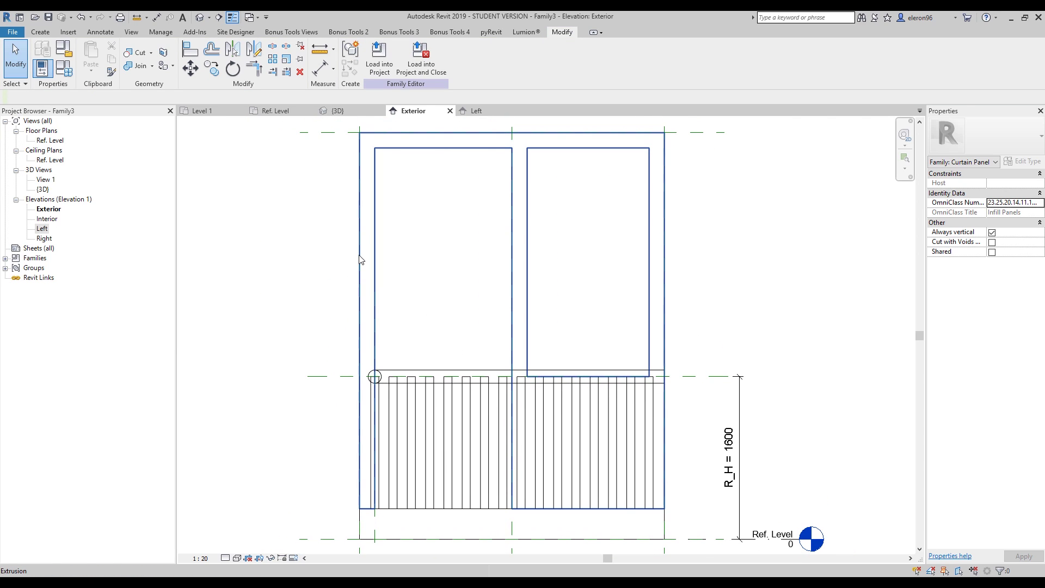
Lock the wall extrusion's left outer edge to the left reference plane.
left_click(361, 260)
scroll(357, 273, "up", 2)
left_click_drag(357, 331, 363, 330)
left_click(344, 318)
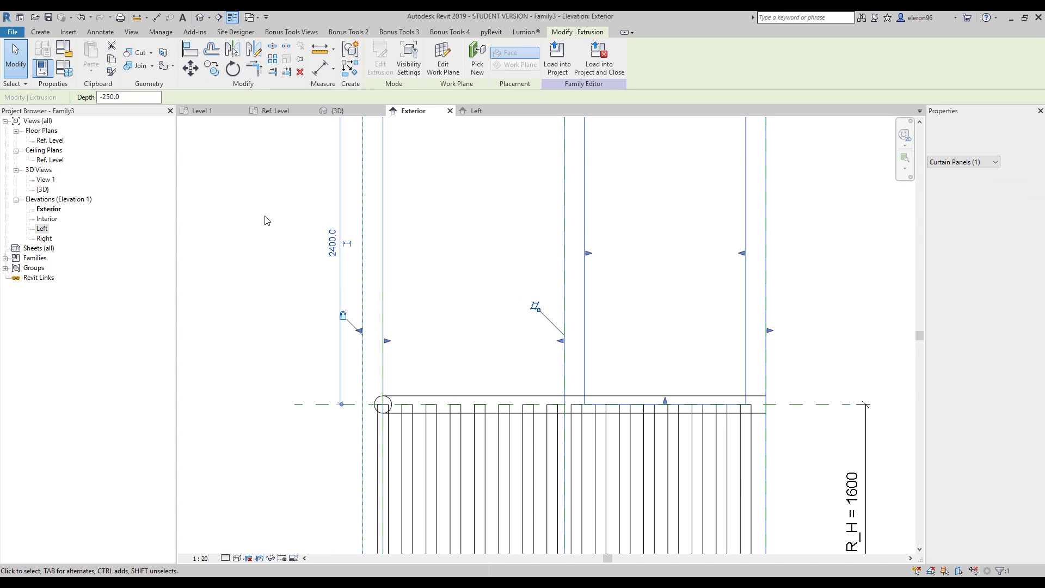
scroll(283, 231, "down", 2)
middle_click_drag(381, 272, 415, 406)
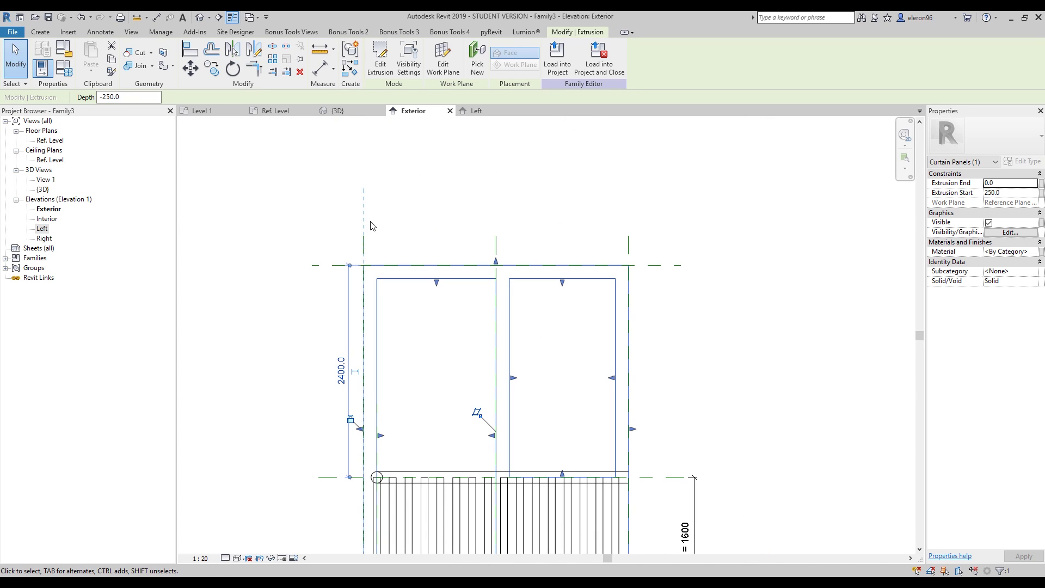
Lock the wall extrusion's right outer edge to the right reference plane.
middle_click_drag(579, 311, 491, 231)
left_click(616, 285)
scroll(547, 275, "up", 2)
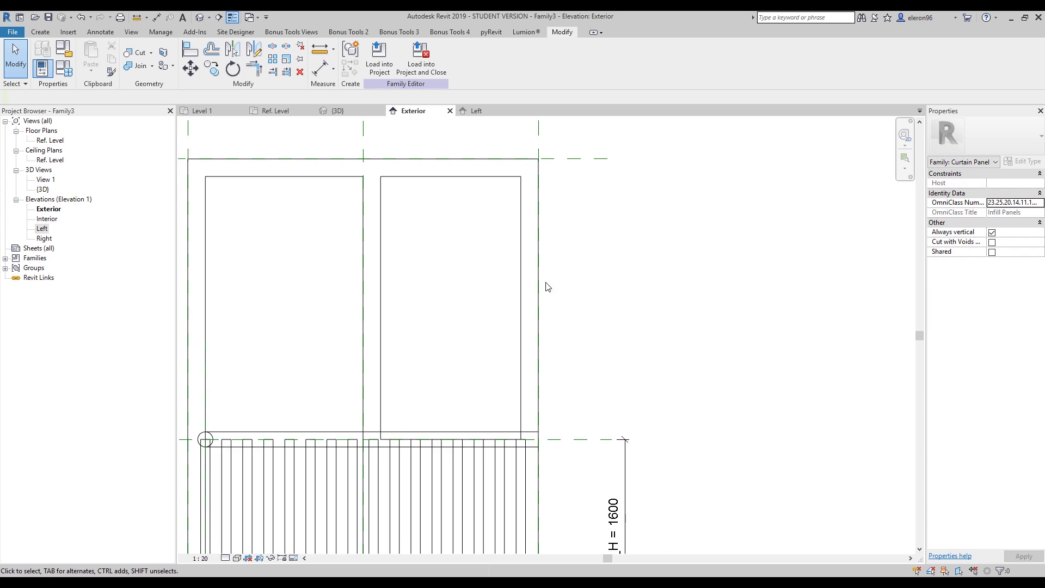
left_click(539, 368)
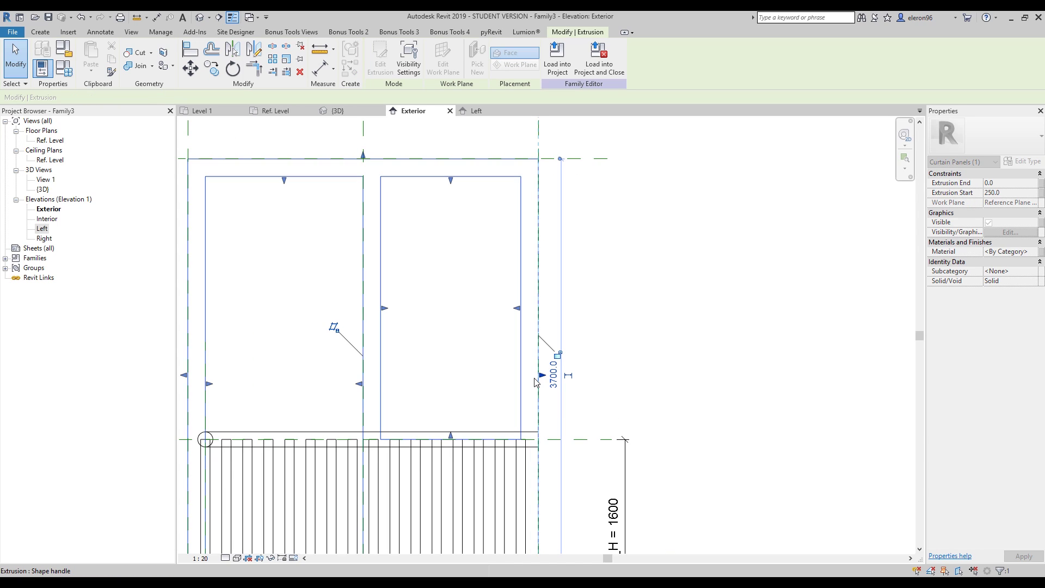
left_click(584, 299)
Lock the wall extrusion's top edge to the top reference plane.
scroll(525, 276, "up", 3)
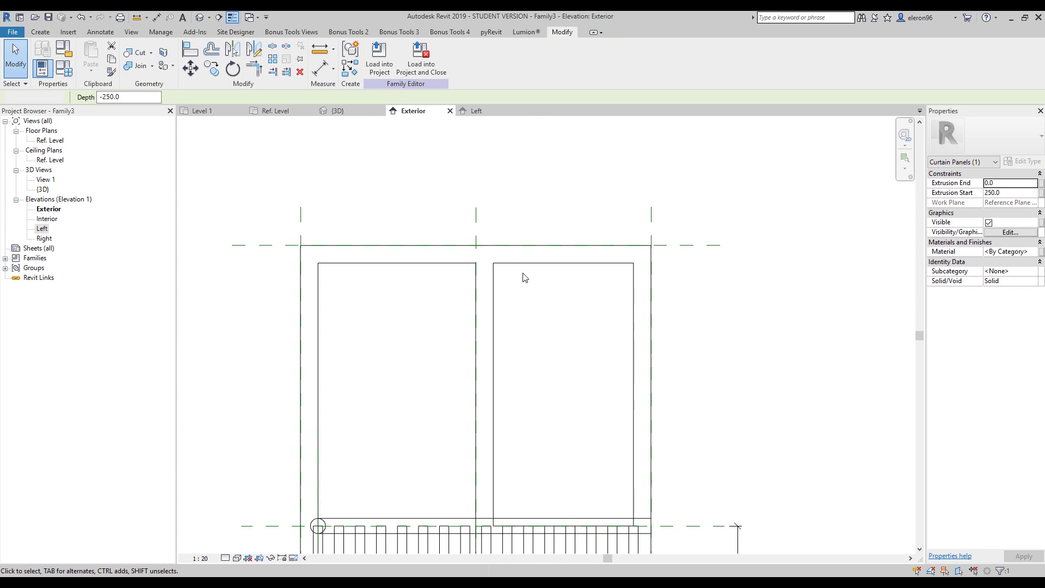
left_click(489, 248)
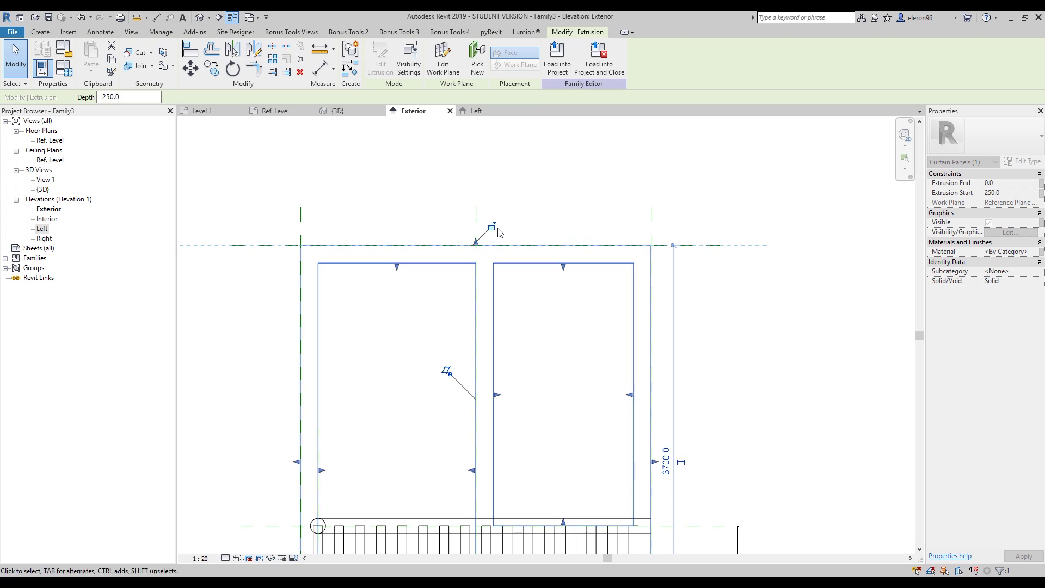
middle_click_drag(514, 421, 538, 181)
scroll(455, 402, "up", 2)
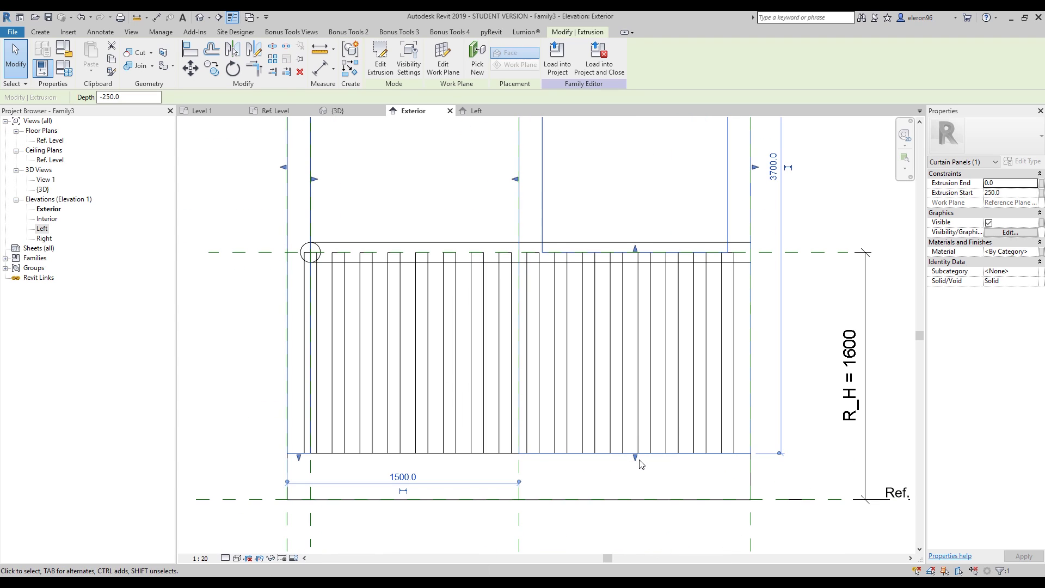
Align the wall extrusion's bottom edge with the top of the slab in the Exterior elevation.
mouse_move(636, 457)
left_mouse_down()
mouse_move(637, 440)
mouse_move(636, 454)
left_mouse_up()
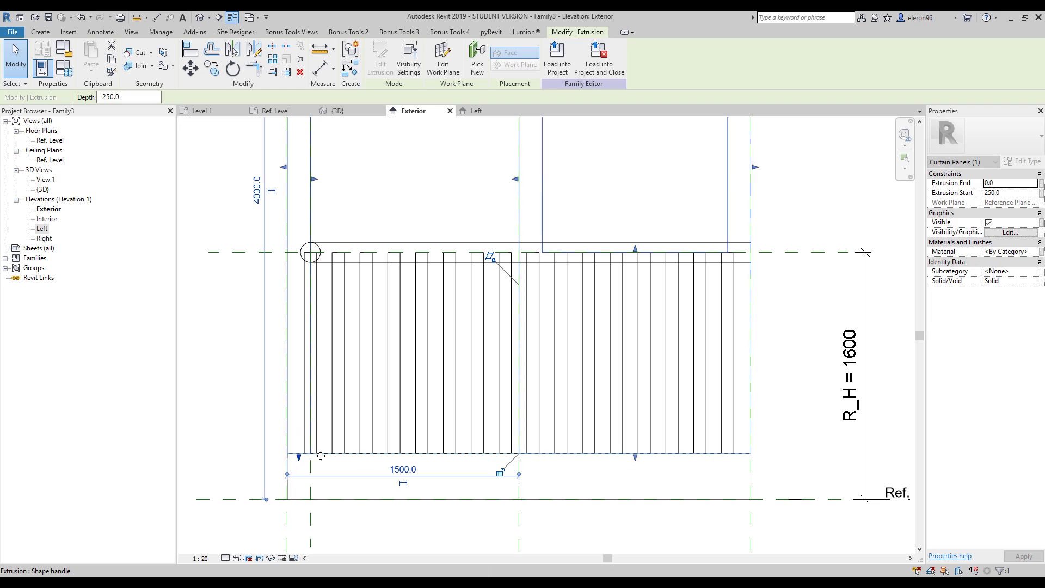
middle_click_drag(424, 336, 368, 454)
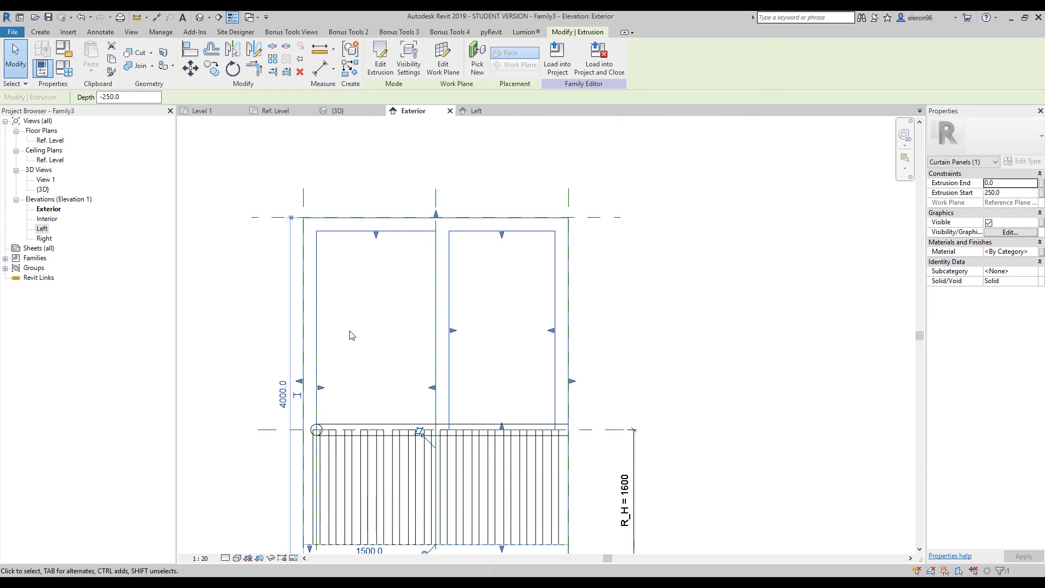
Edit the wall extrusion's sketch and dimension the offset between its left outer edge and the left opening.
left_click(350, 336)
left_click(318, 286)
left_click(379, 71)
left_click(380, 68)
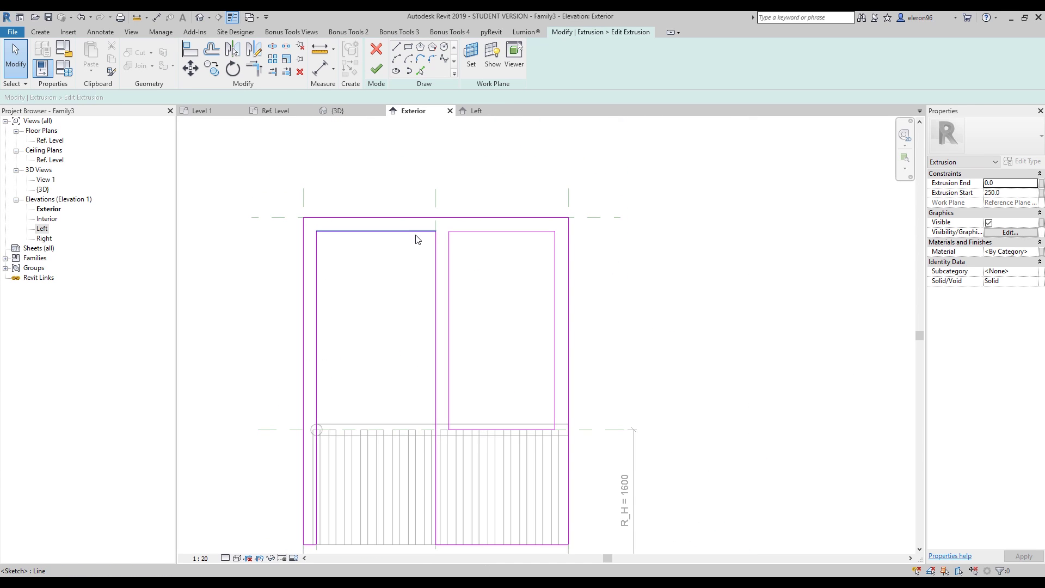
key("d")
key("i")
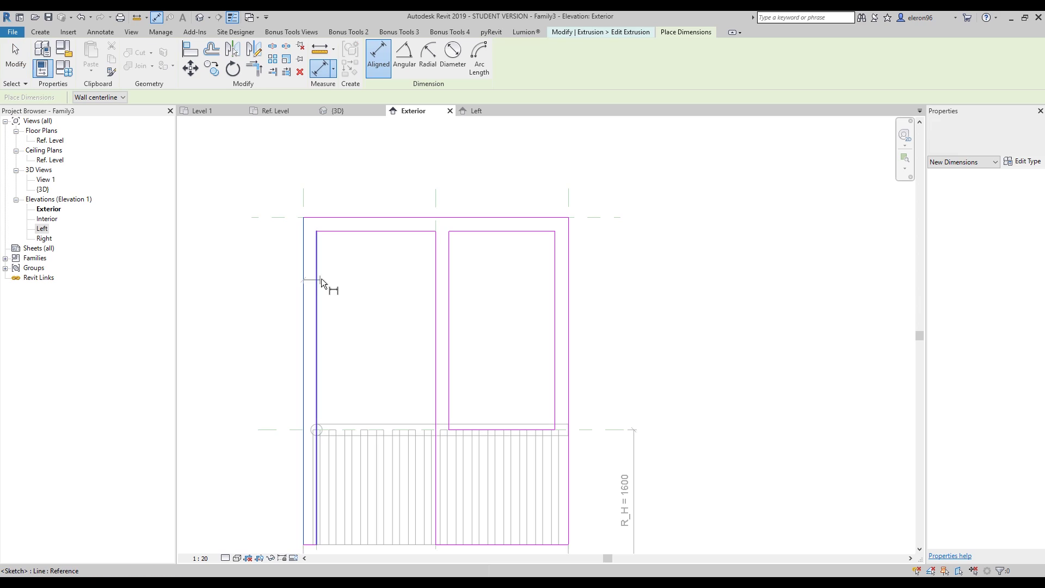
left_click(315, 257)
left_click(304, 250)
left_click(310, 180)
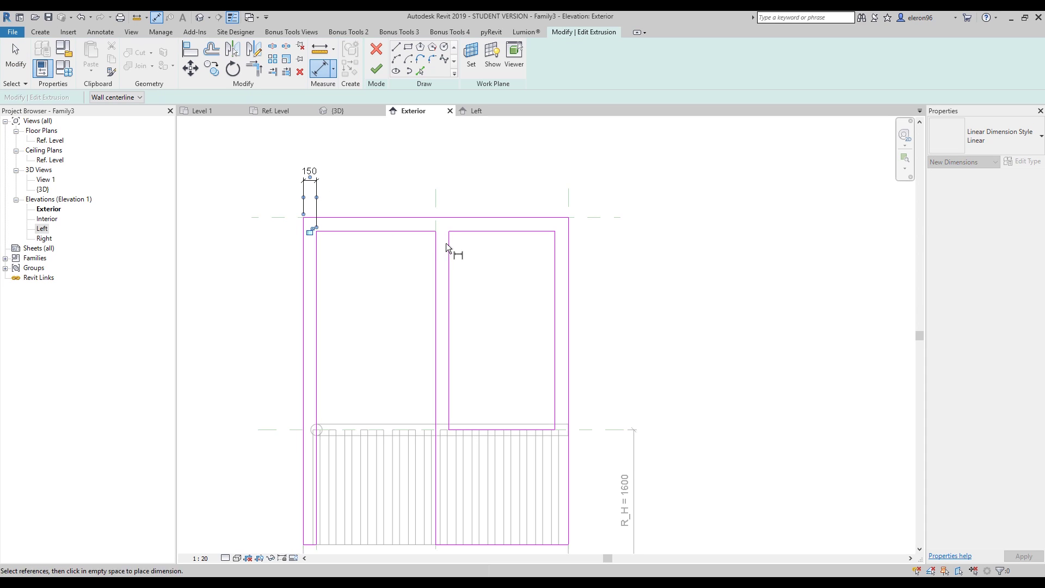
Dimension the strip between the two openings and the strip between the right opening and the right outer edge.
left_click(440, 245)
left_click(454, 188)
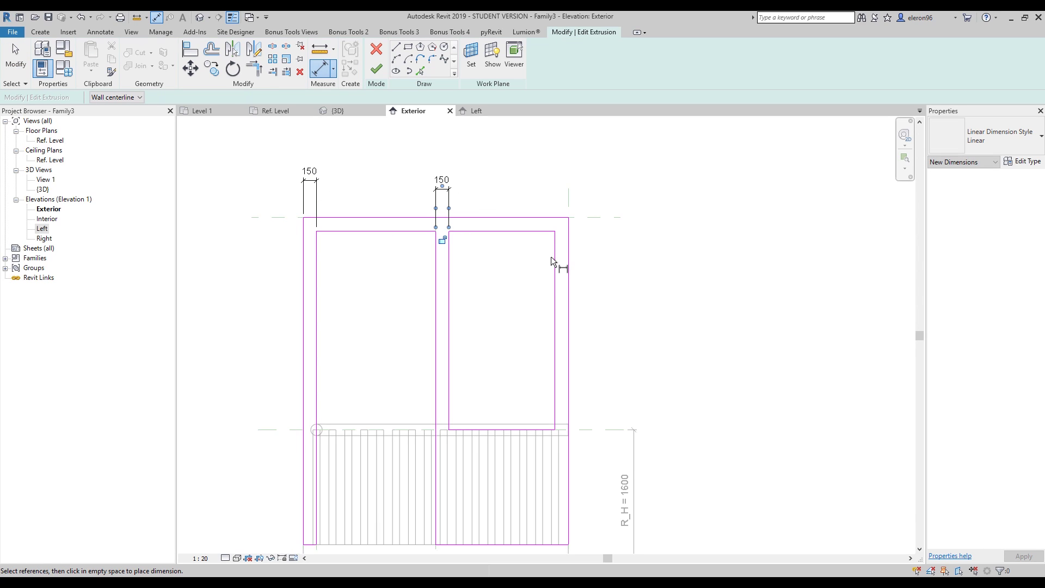
left_click(554, 256)
left_click(569, 254)
left_click(566, 154)
Dimension the distance from the wall's top outer edge to the top edge of each opening.
left_click(511, 217)
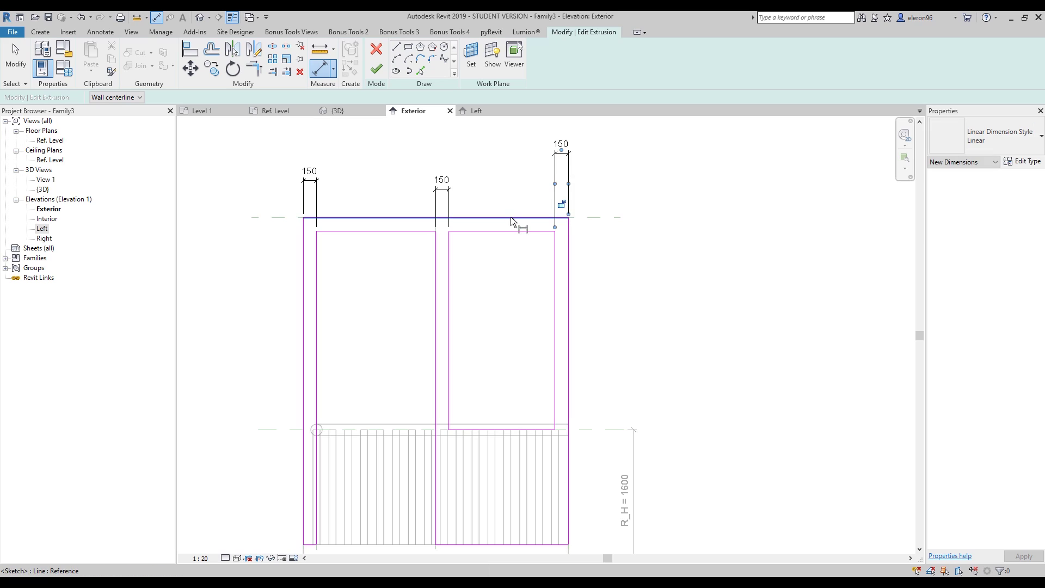
left_click(512, 231)
left_click(620, 249)
left_click(355, 217)
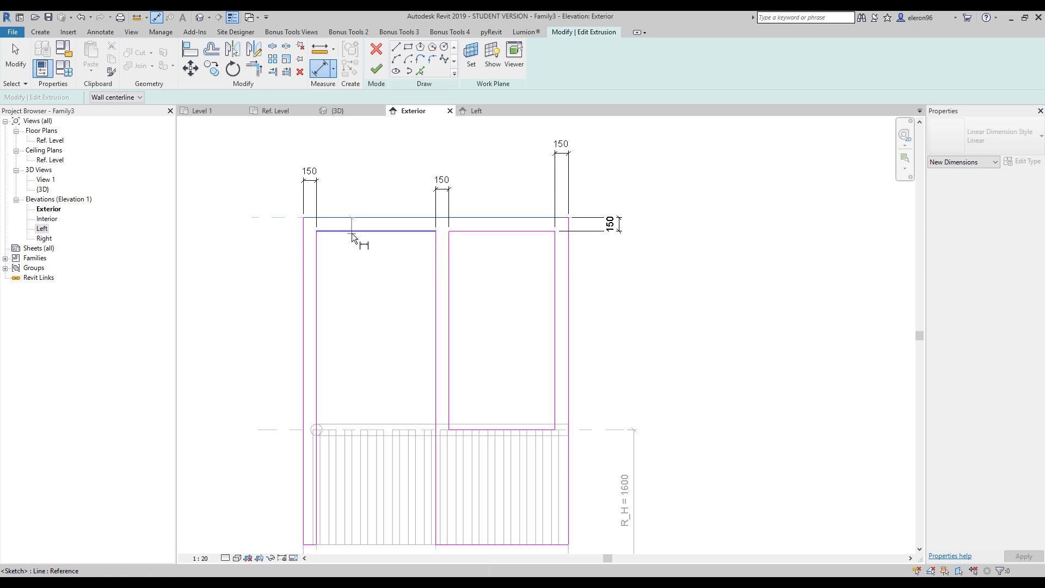
left_click(352, 232)
left_click(231, 250)
Finish the wall extrusion's sketch and load the panel family into the curtain wall project.
middle_click_drag(430, 435, 443, 367)
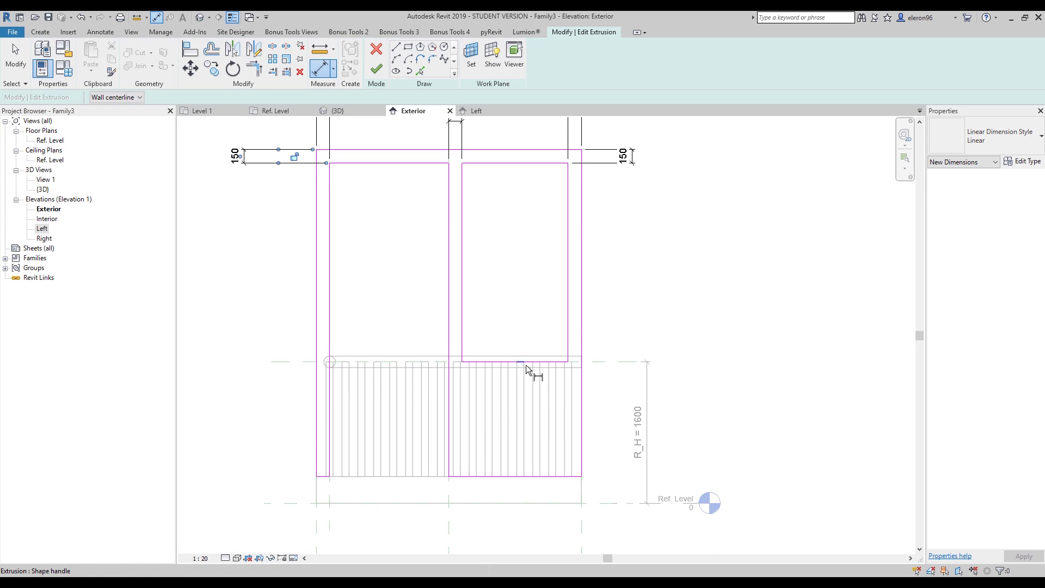
middle_click_drag(528, 388, 542, 406)
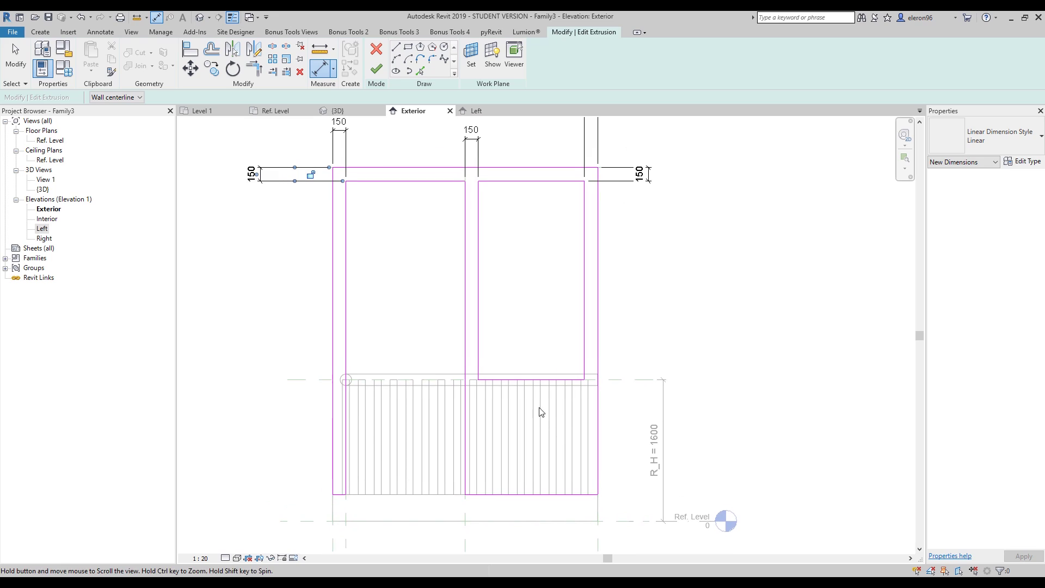
left_click(376, 69)
key("Escape")
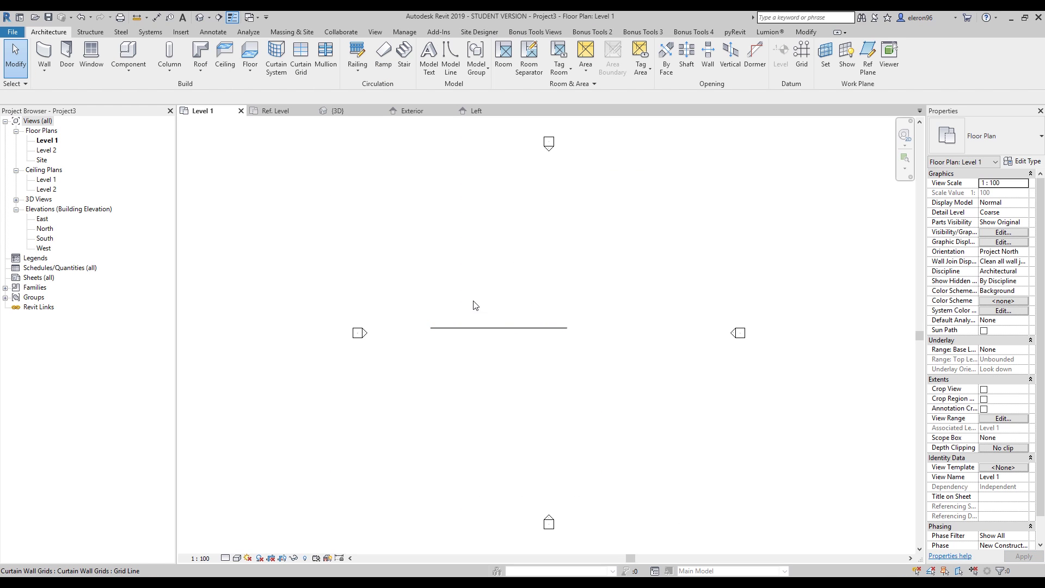
Open the project's default 3D view and bring the front of the curtain wall into view.
left_click(199, 17)
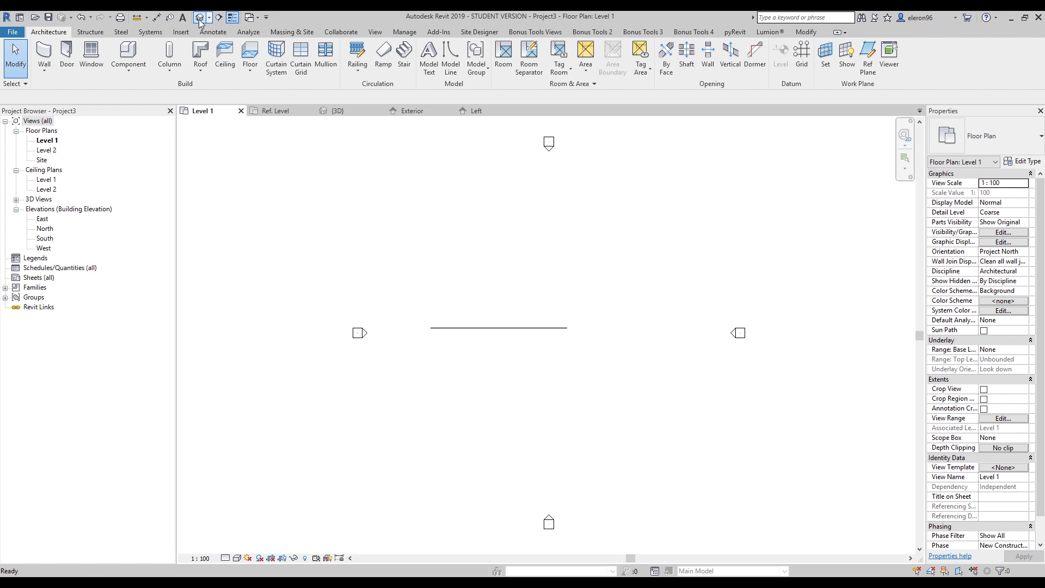
middle_click_drag(393, 339, 434, 274)
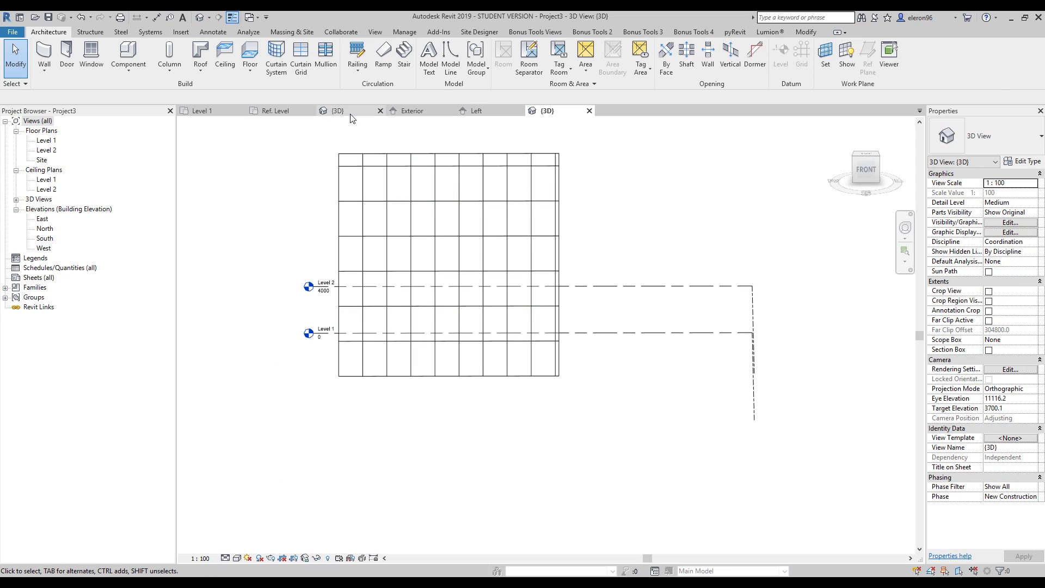
Return to the panel family's Exterior elevation and measure the panel from its top left corner.
left_click(413, 110)
scroll(494, 279, "down", 2)
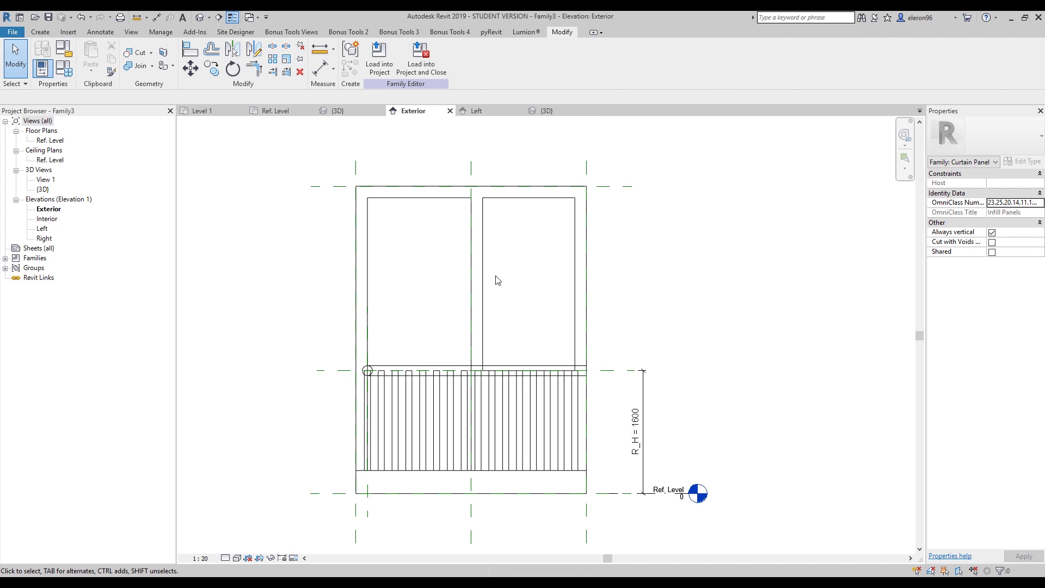
left_click(323, 59)
left_click(352, 220)
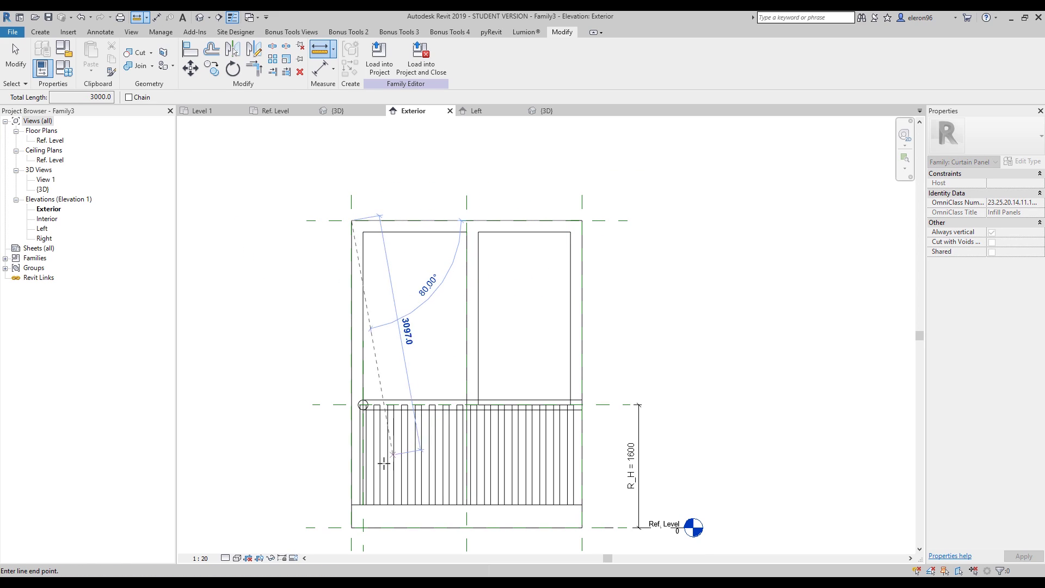
Set the curtain wall type's vertical grid spacing to 3000 and horizontal grid spacing to 4000.
left_click(210, 111)
left_click(544, 110)
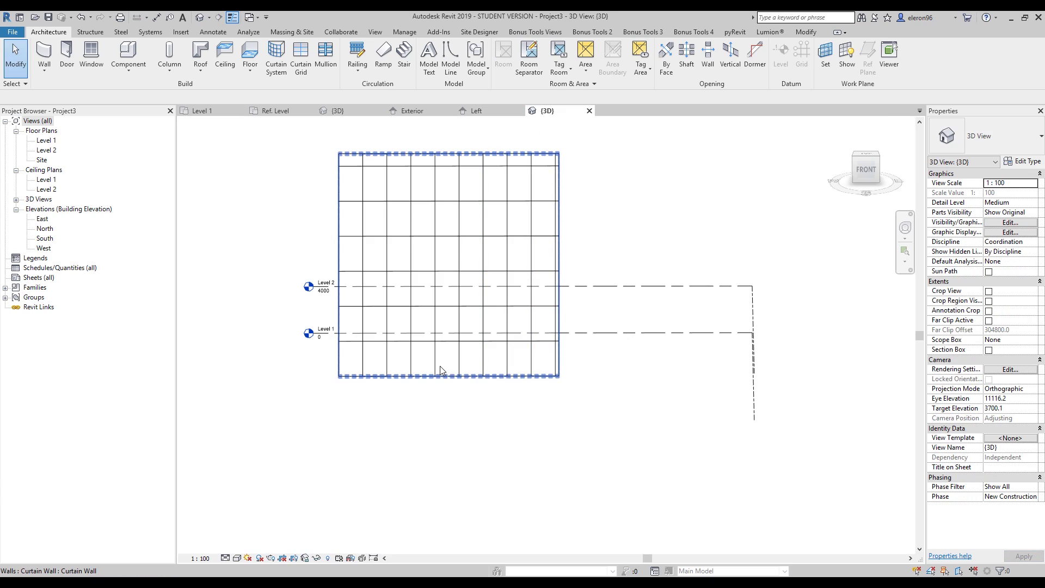
left_click(440, 366)
left_click(1016, 163)
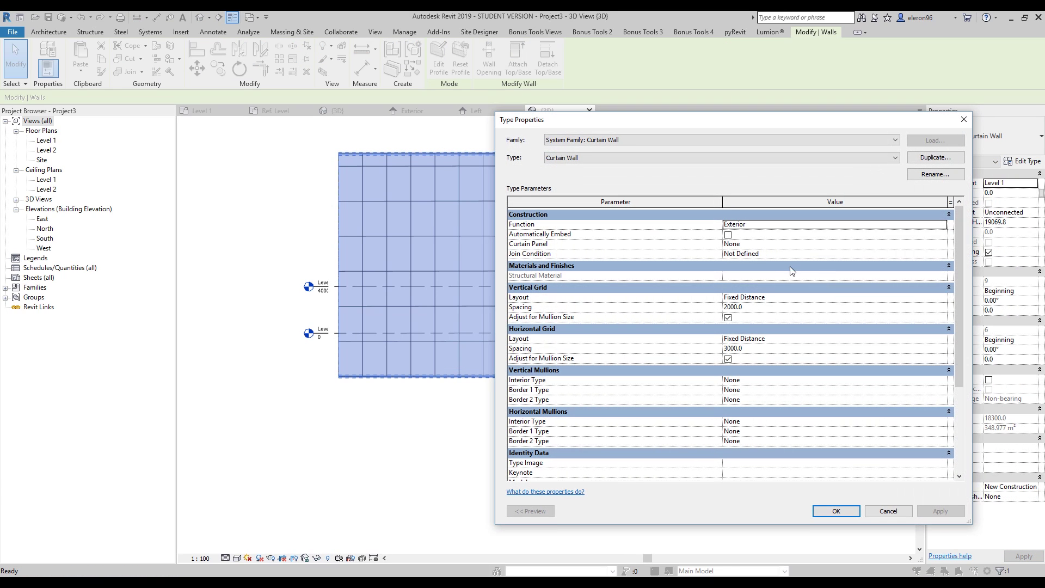
left_click(764, 307)
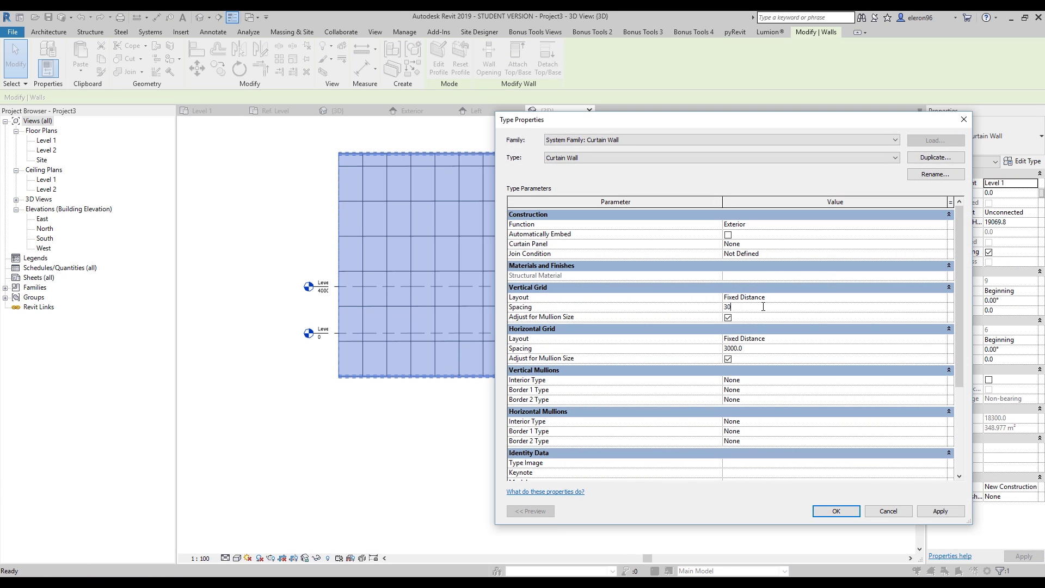
left_click(764, 348)
left_click(939, 512)
left_click(849, 512)
Change the second glazed panel in the curtain wall's bottom row to the Family3 panel type.
scroll(560, 393, "up", 5)
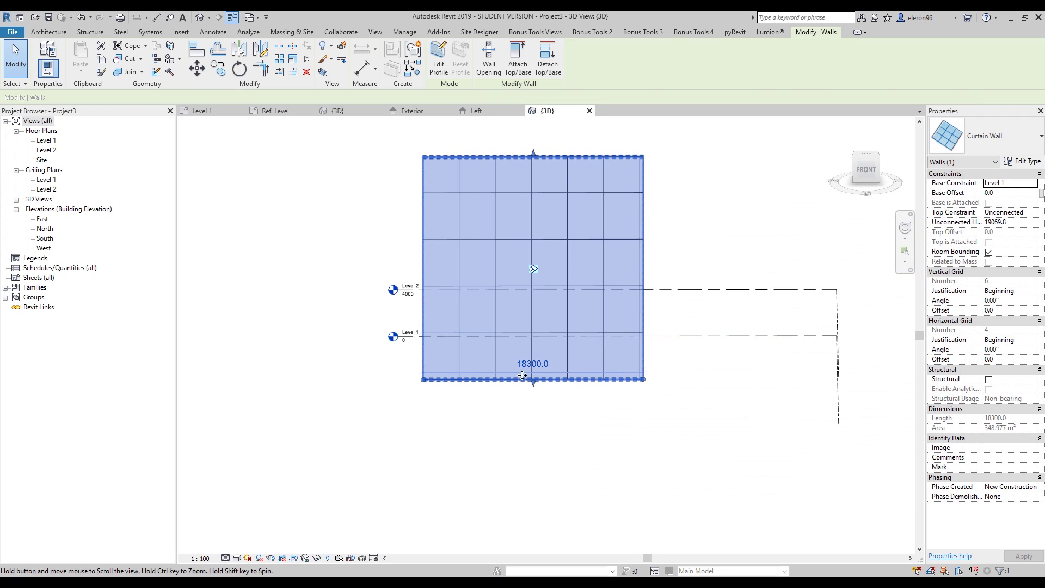
middle_click_drag(561, 393, 381, 367, "shift")
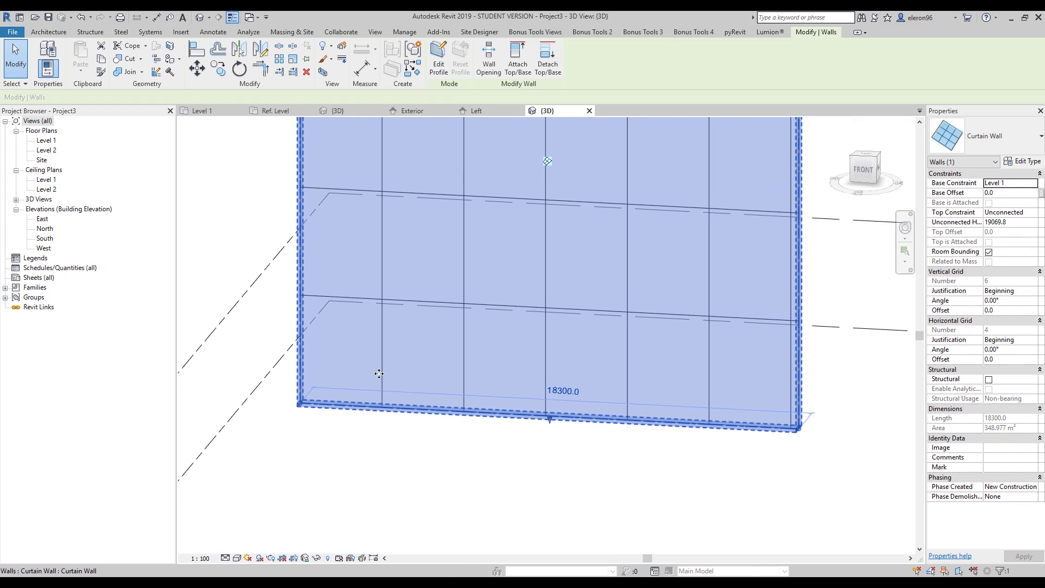
left_click(365, 376)
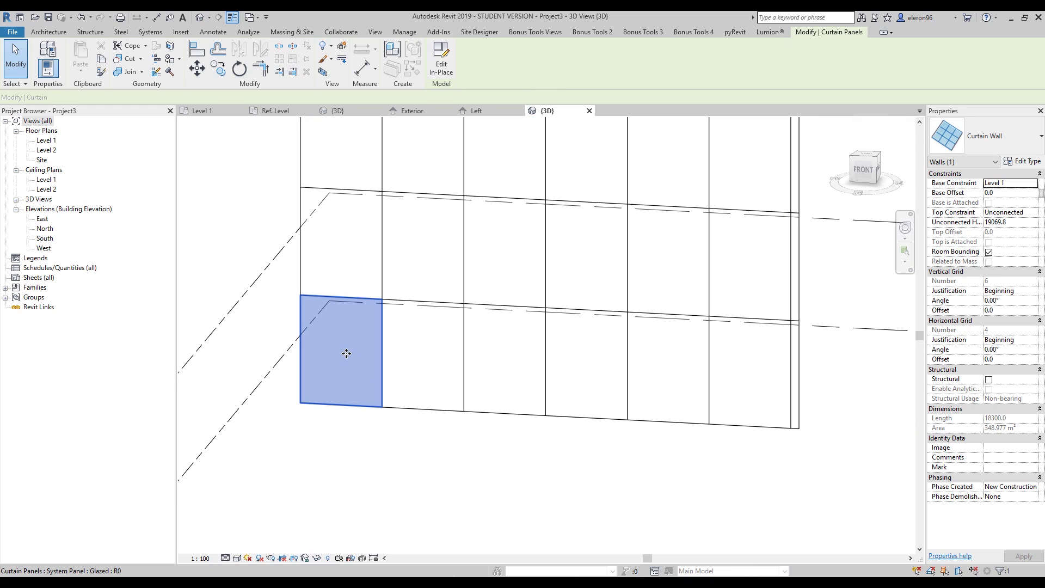
left_click(442, 364)
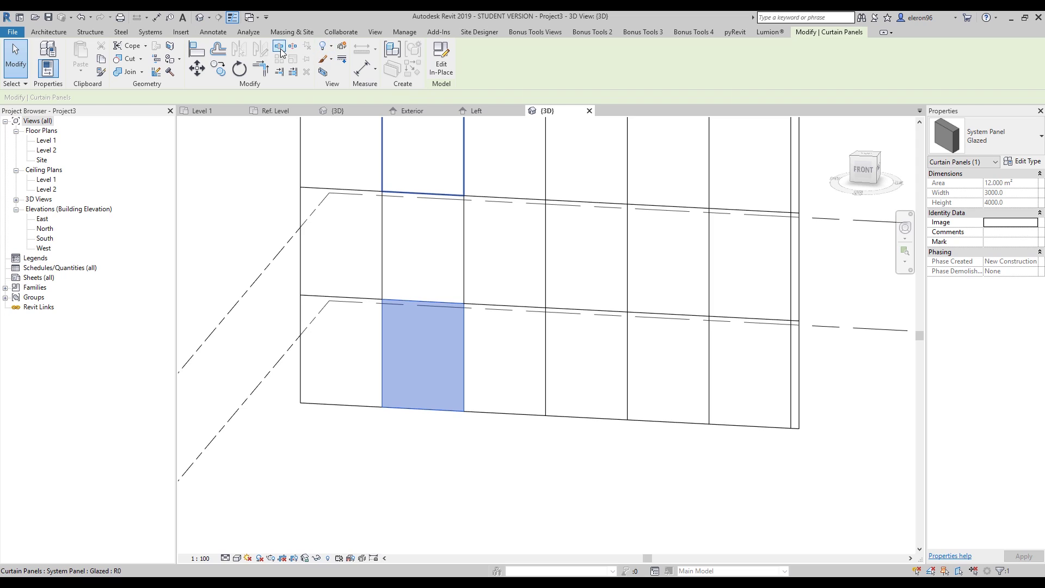
left_click(1004, 135)
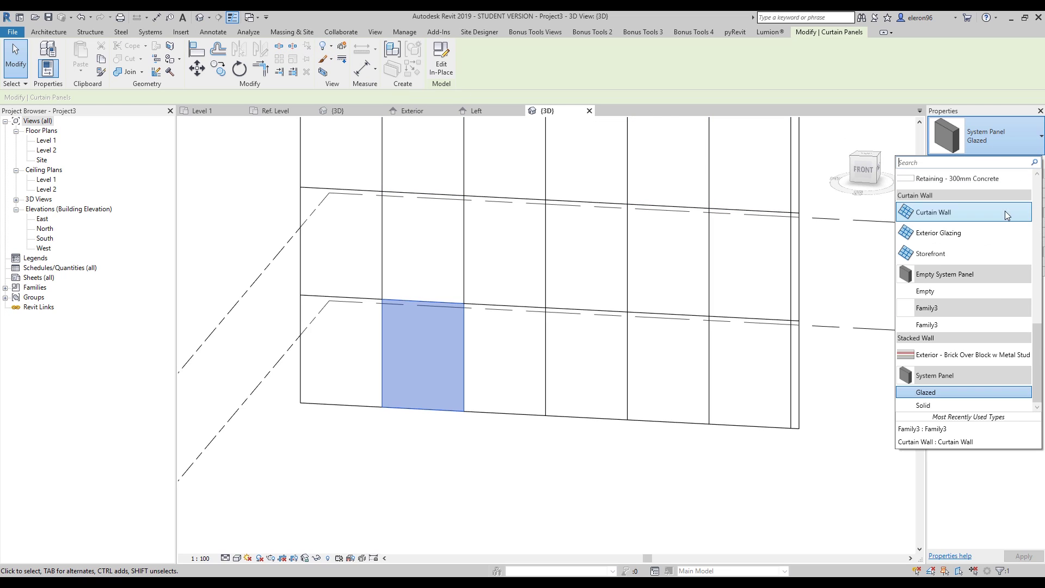
left_click(967, 325)
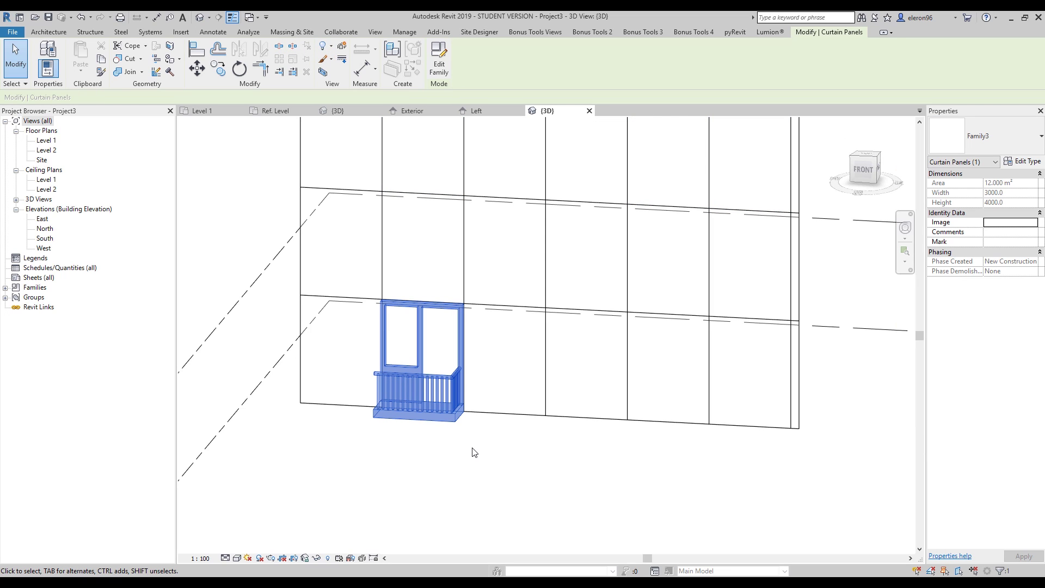
left_click(478, 434)
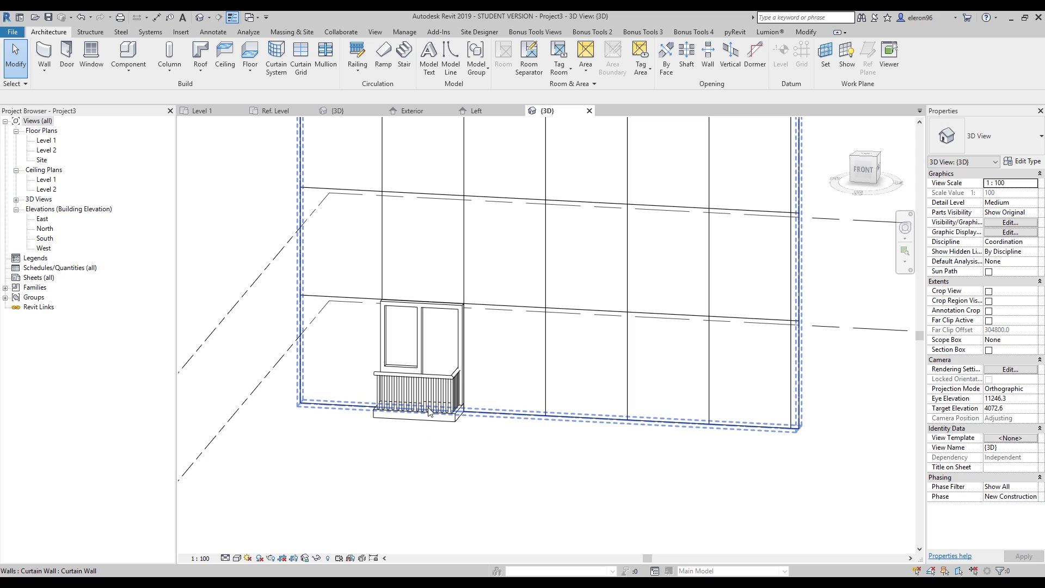
left_click(411, 399)
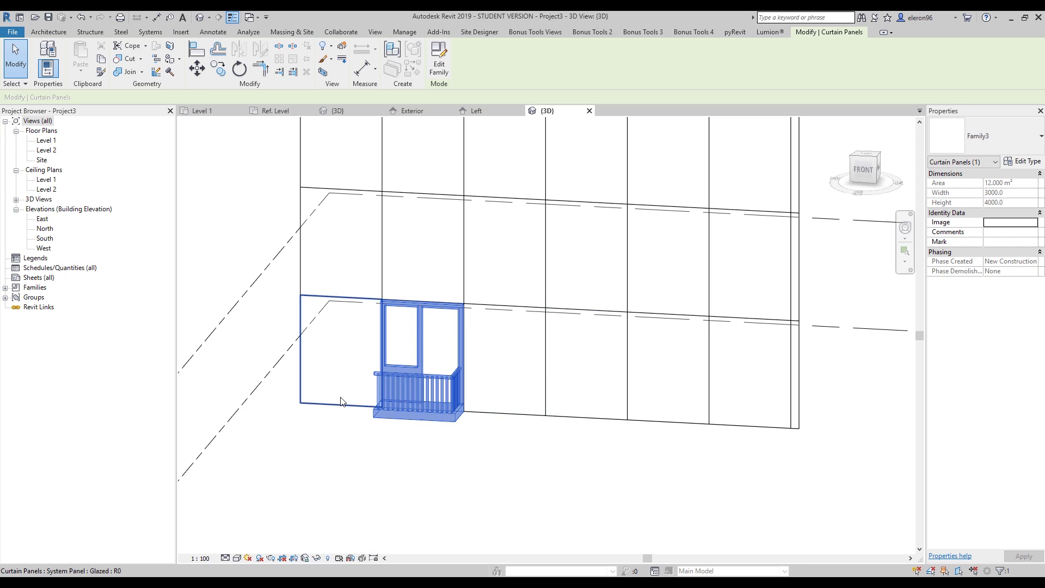
left_click(534, 462)
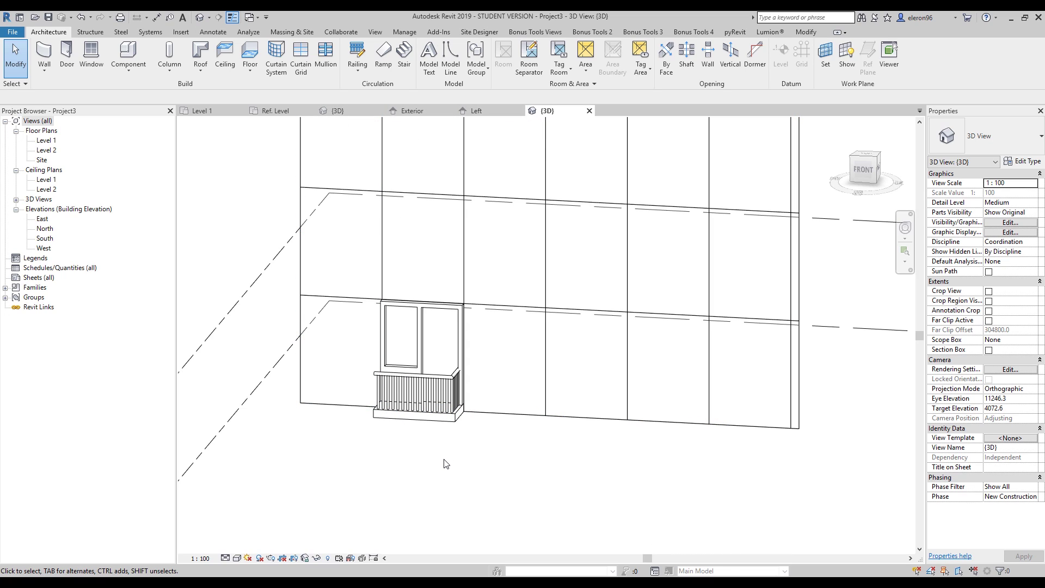
Place a double horizontal flip control in the family's Ref. Level plan and reload the family into the project, overwriting the existing version.
left_click(277, 110)
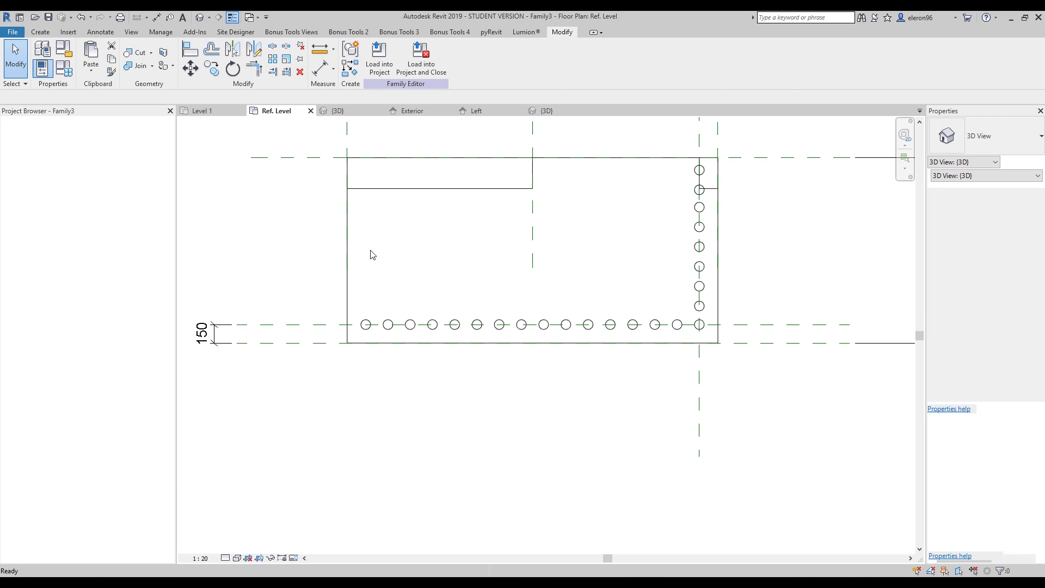
scroll(426, 309, "down", 2)
left_click(34, 35)
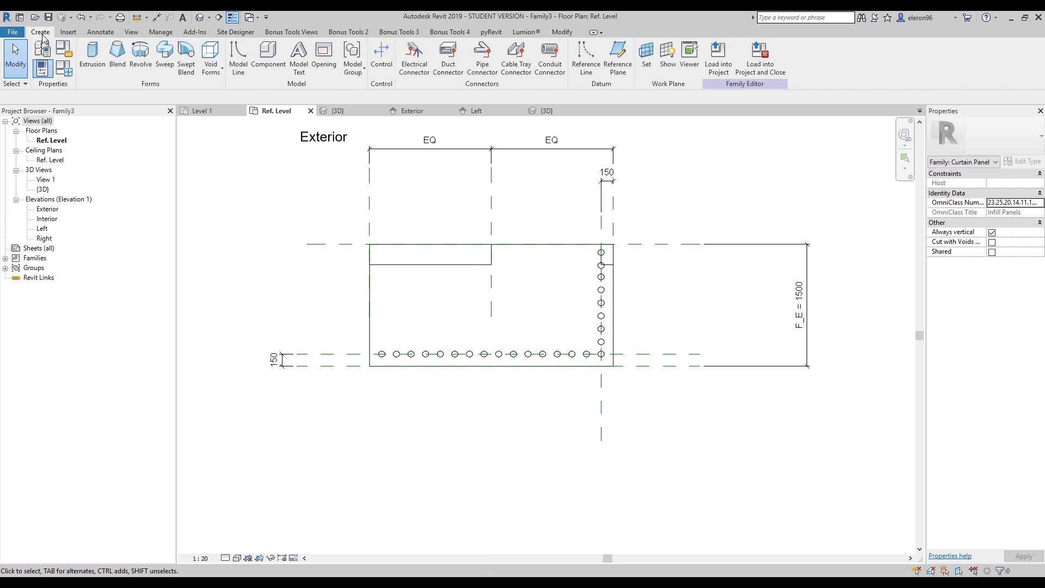
left_click(382, 57)
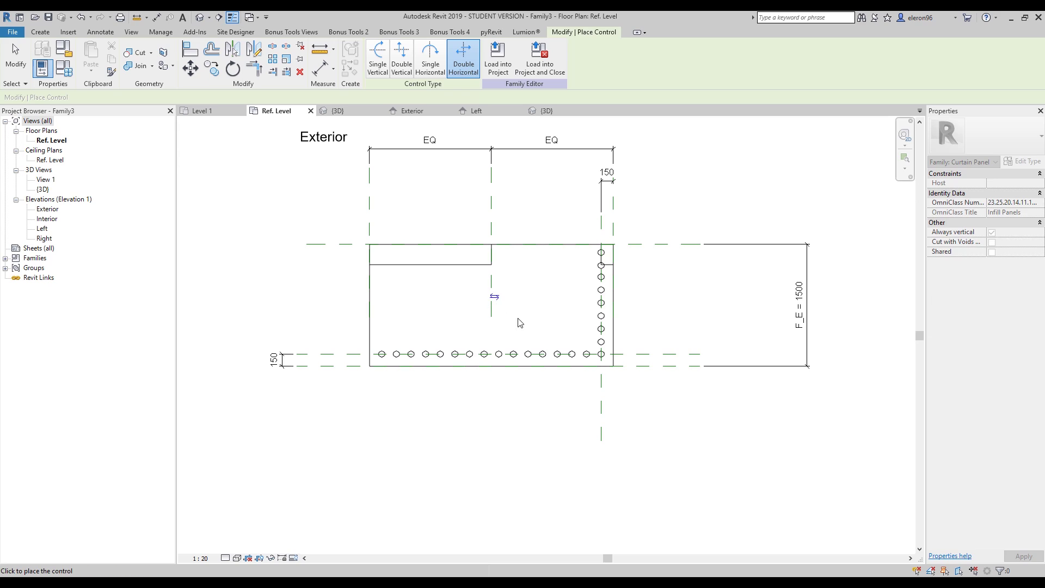
left_click(498, 57)
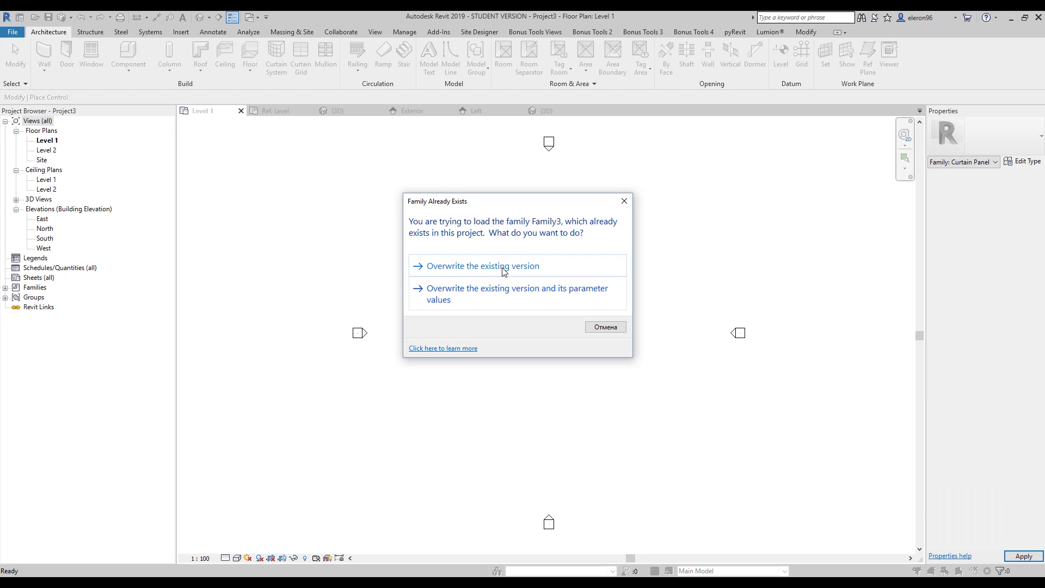
left_click(488, 271)
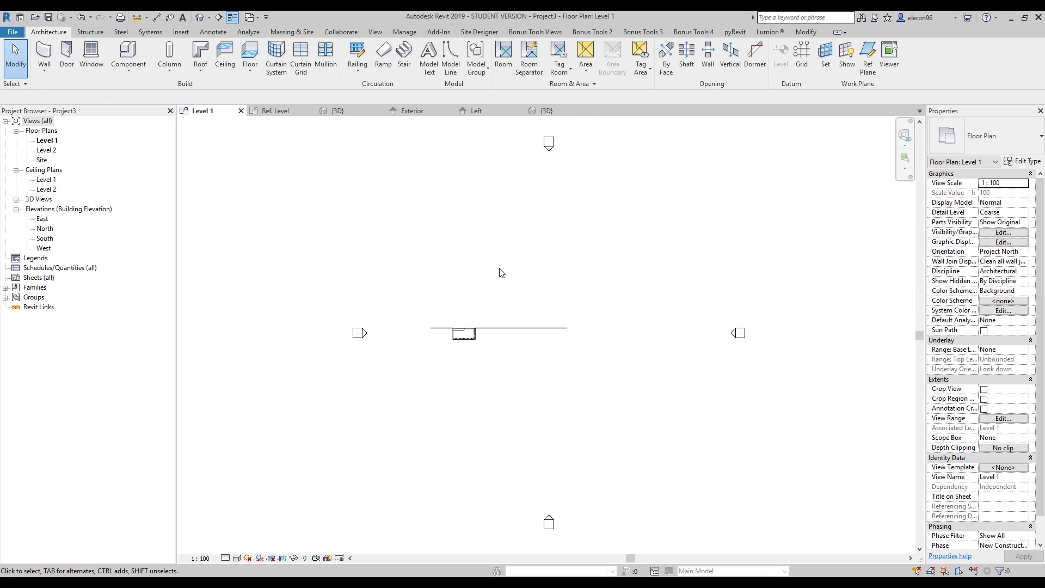
Flip the Family3 balcony panel horizontally in the project's 3D view.
left_click(546, 112)
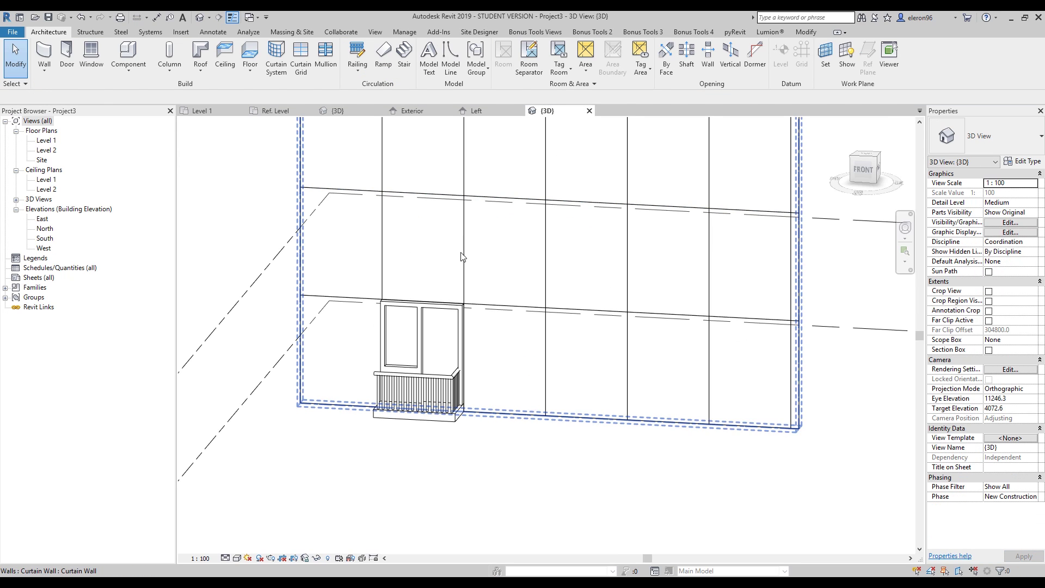
left_click(433, 387)
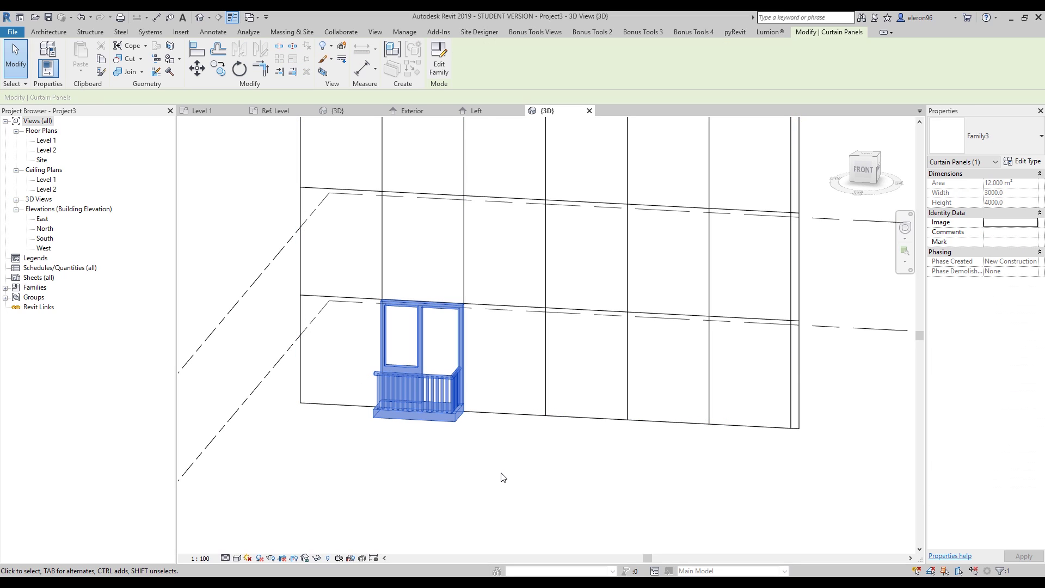
key("space")
key("space")
key("space")
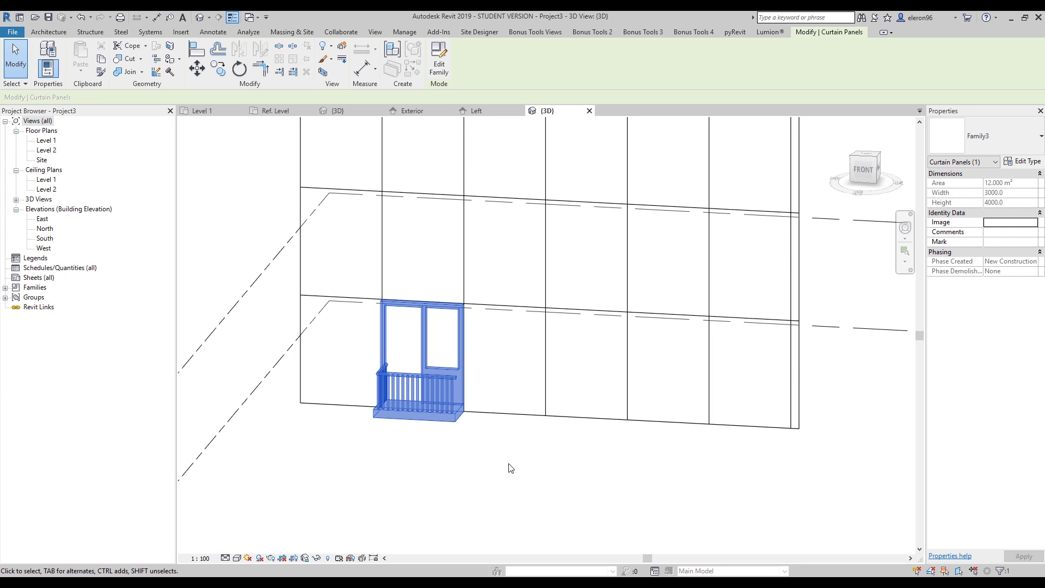
Flip the selected balcony panel back and forth horizontally to check both mirrored orientations, and deselect it.
key("space")
key("space")
key("space")
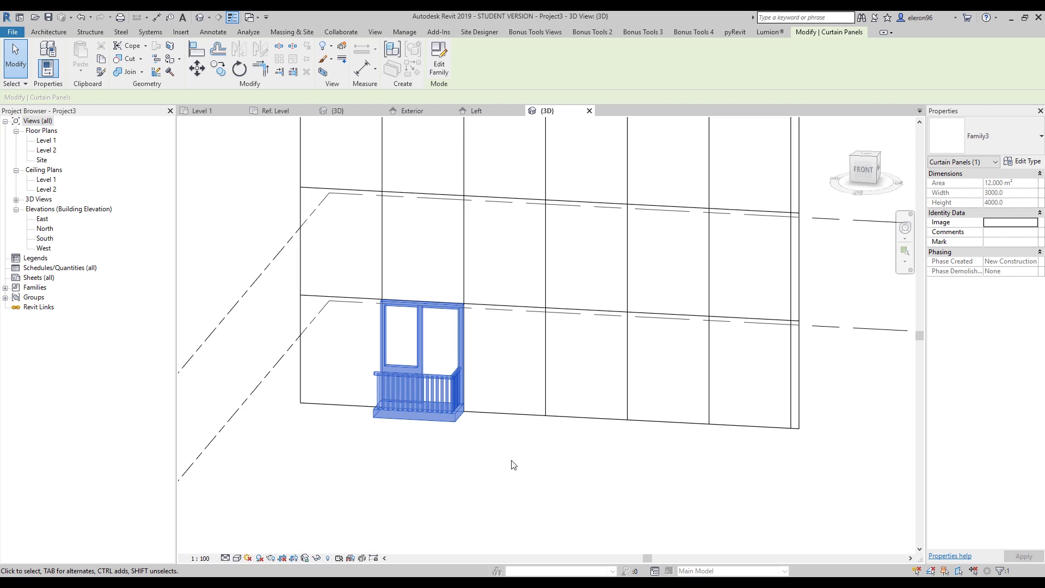
key("space")
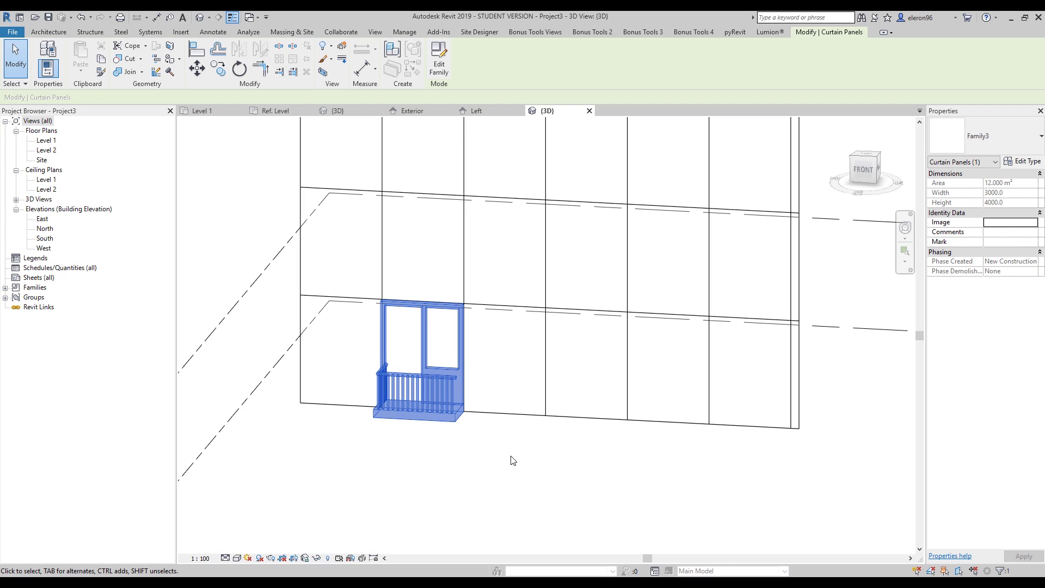
mouse_move(453, 340)
middle_mouse_down("shift")
mouse_move(488, 350)
mouse_move(465, 346)
middle_mouse_up("shift")
key("Escape")
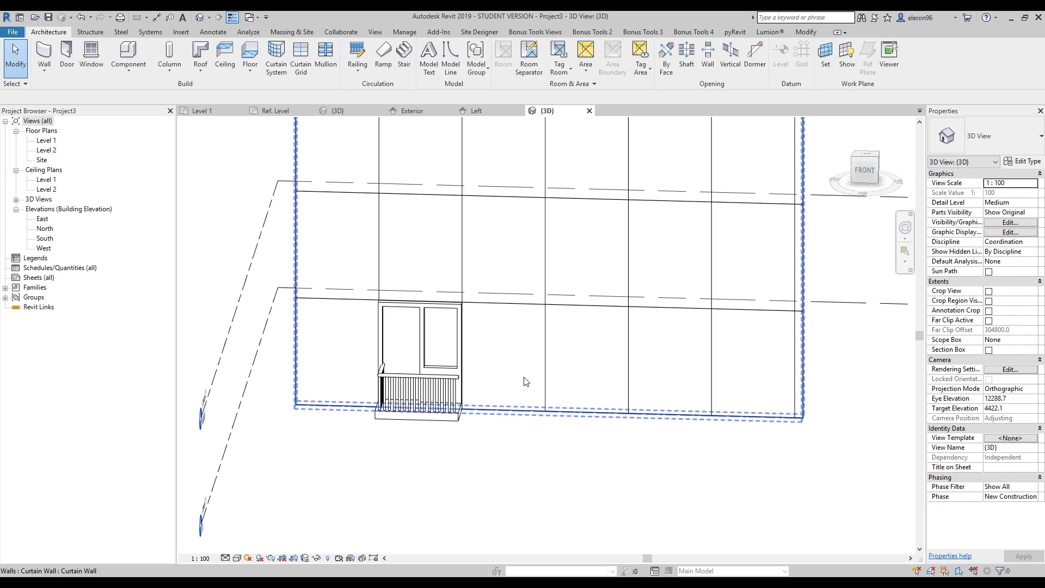
Add a full-height vertical curtain grid line one-third into the panel beside the balcony, 1000 from the balcony's edge.
left_click(299, 58)
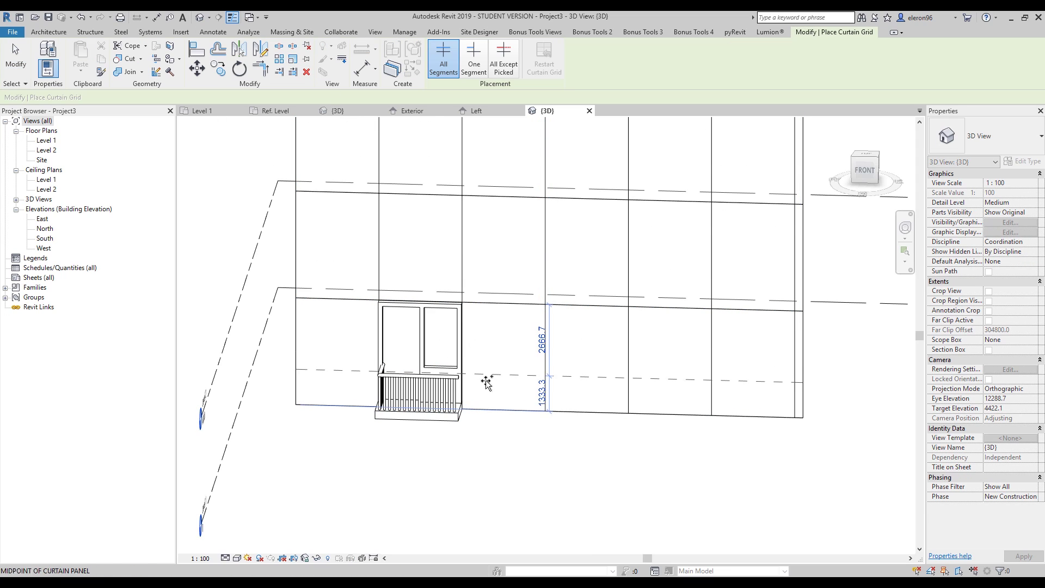
left_click(485, 412)
key("Escape")
middle_click_drag(506, 365, 490, 375)
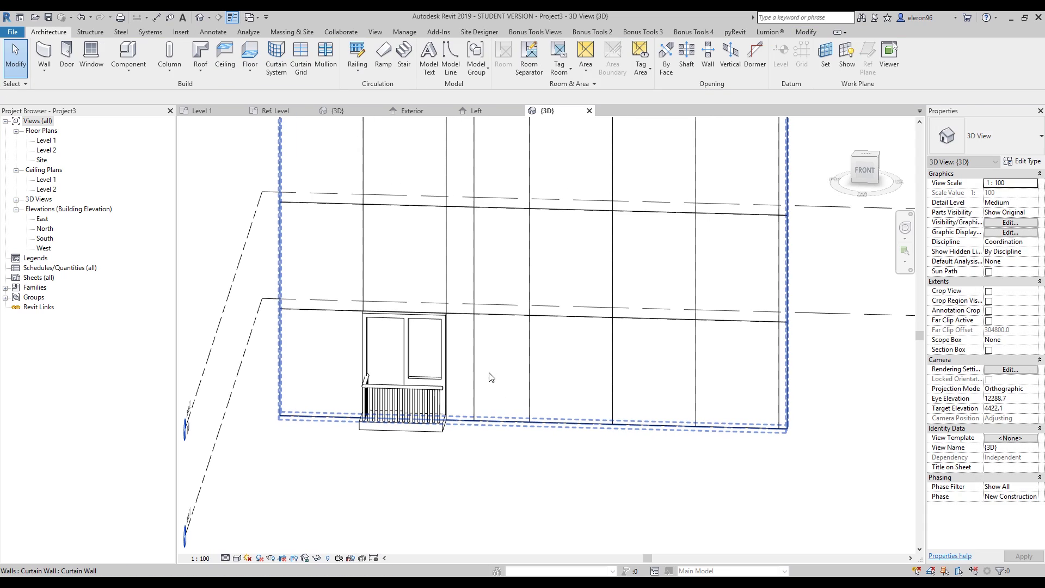
Unpin the vertical grid line right of the newly added one and set the distance between them to 3000.
left_click(526, 357)
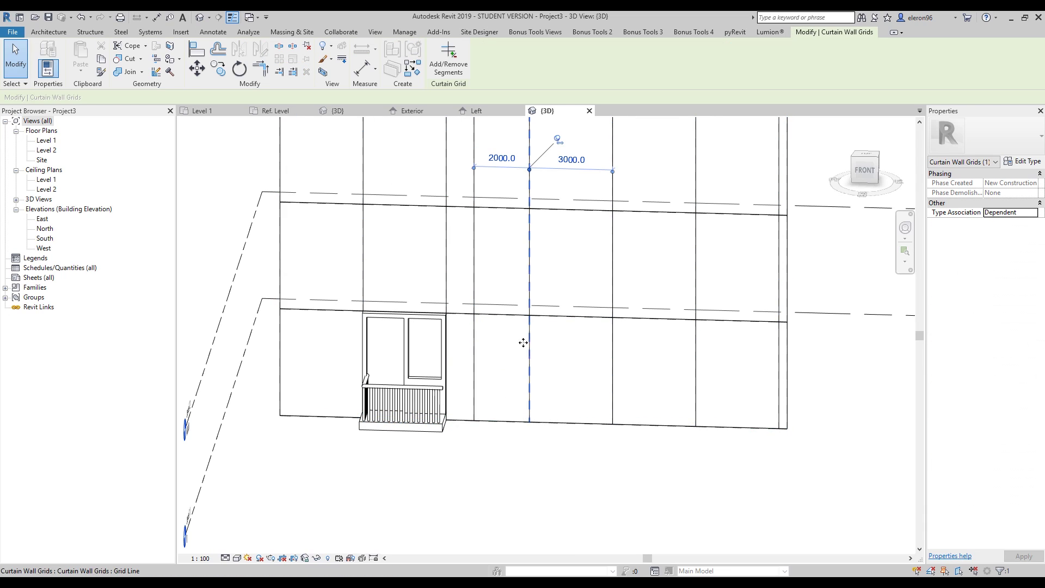
left_click(498, 155)
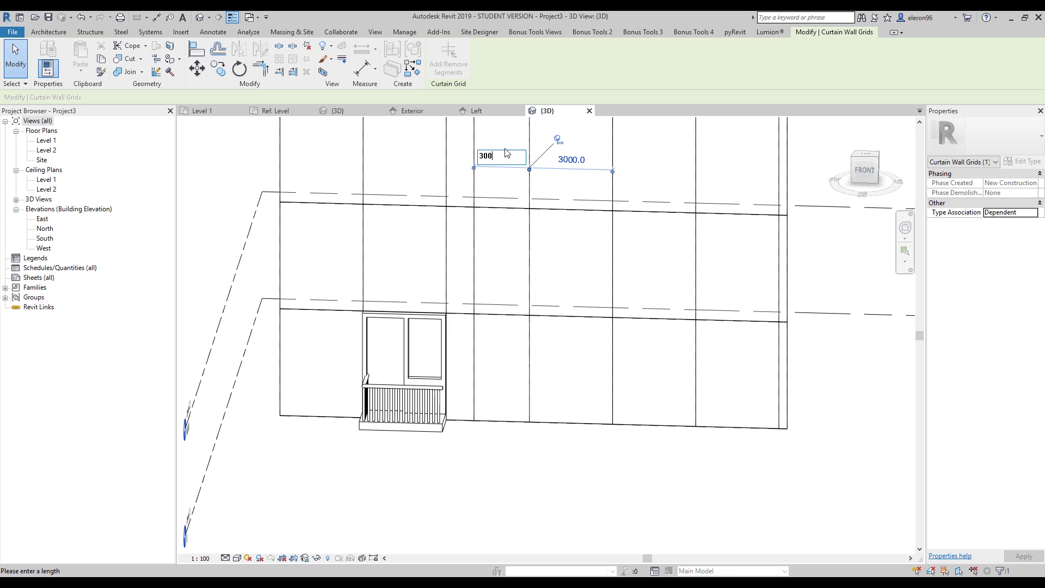
type("3000")
key("Return")
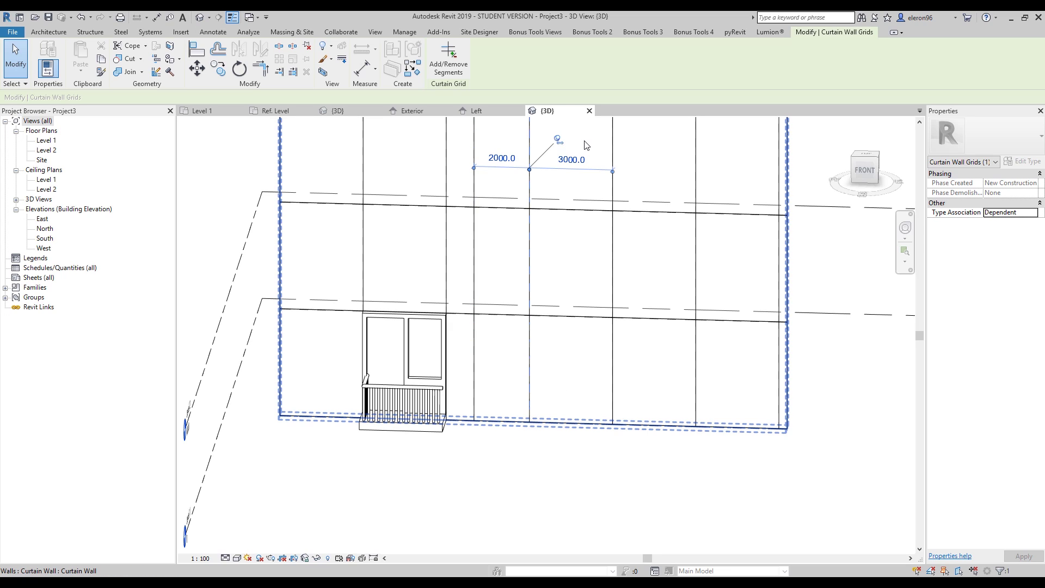
left_click(558, 141)
left_click(501, 158)
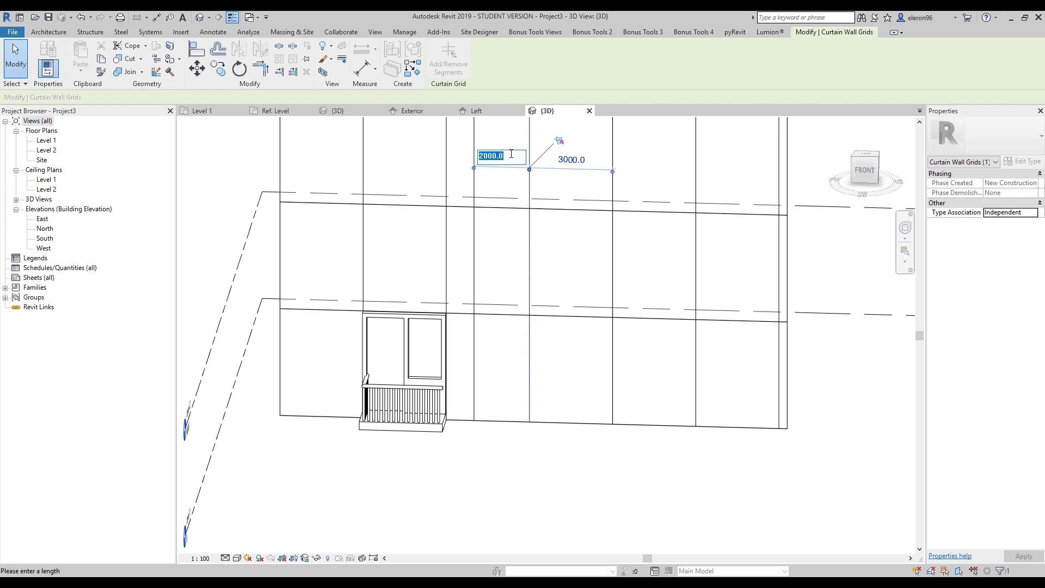
type("3000")
key("Return")
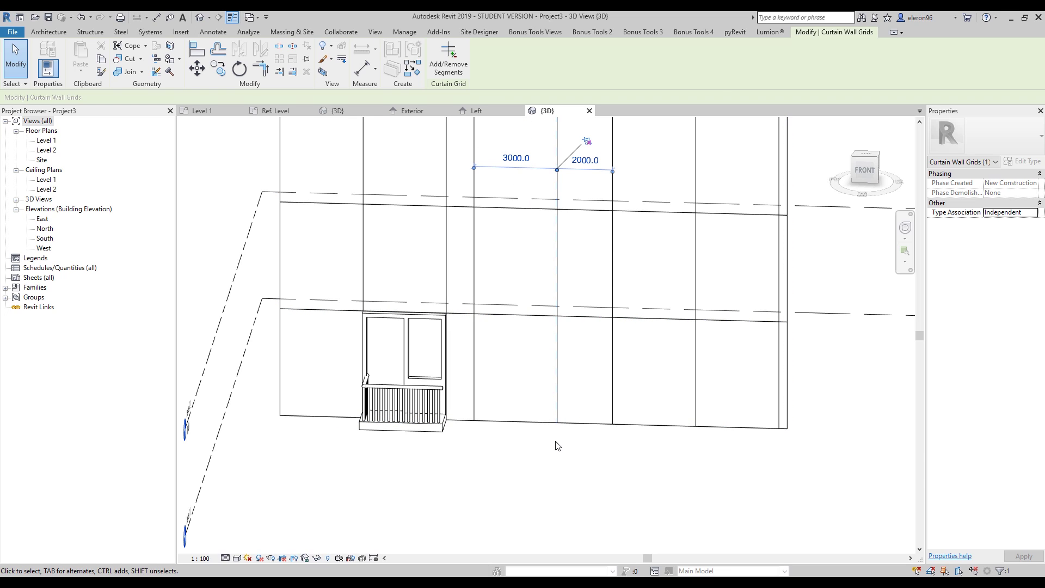
key("Escape")
Change the 3000-wide bottom-row panel right of the narrow strip to the Family3 balcony type.
left_click(510, 374)
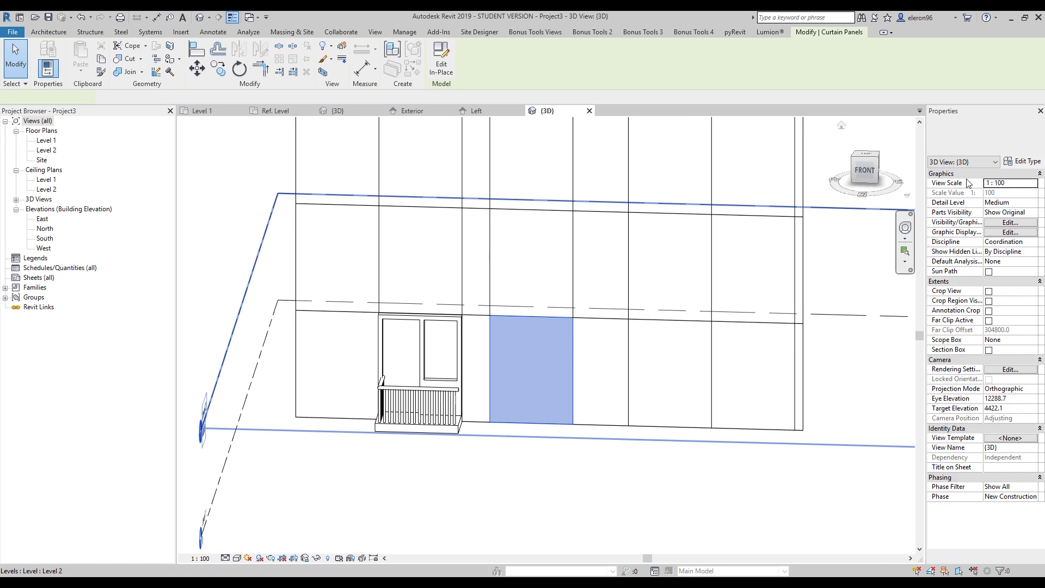
left_click(980, 152)
left_click(939, 326)
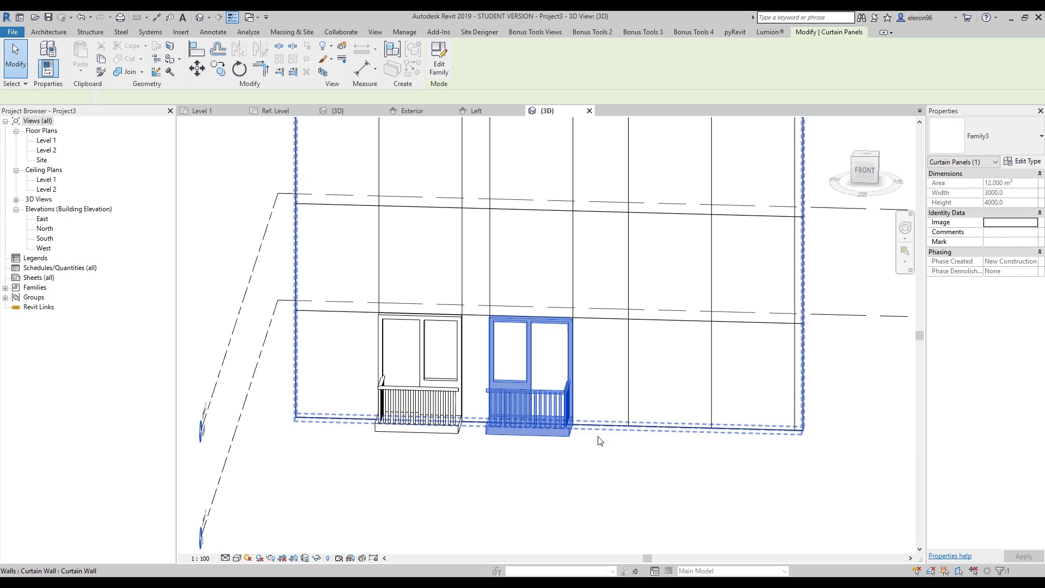
key("Escape")
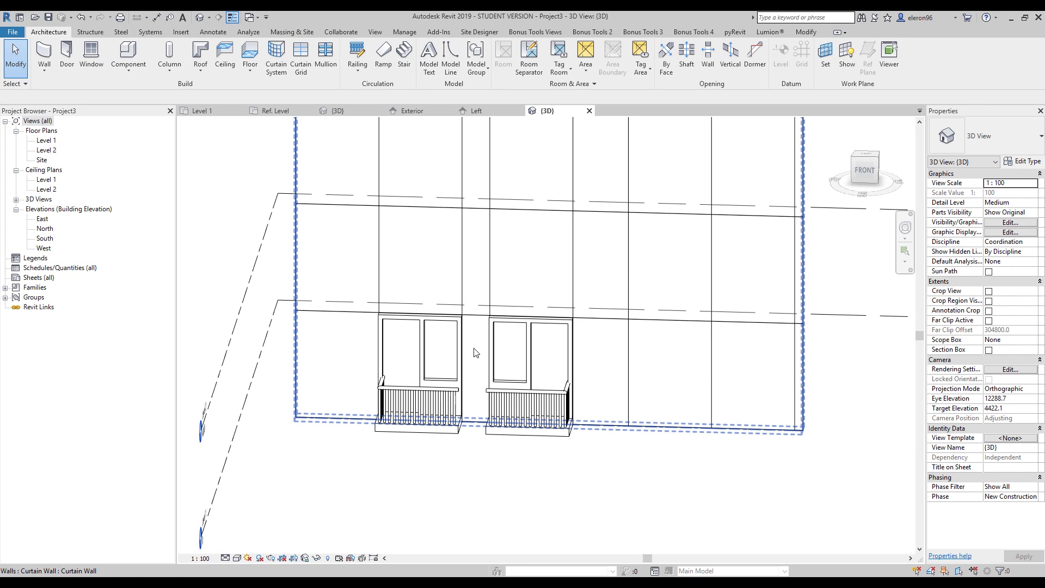
Change the narrow glazed panel between the two balconies to the Basic Wall Generic - 375mm type.
left_click(474, 362)
middle_click_drag(475, 362, 504, 390, "shift")
left_click(982, 143)
scroll(961, 262, "up", 3)
scroll(962, 271, "up", 5)
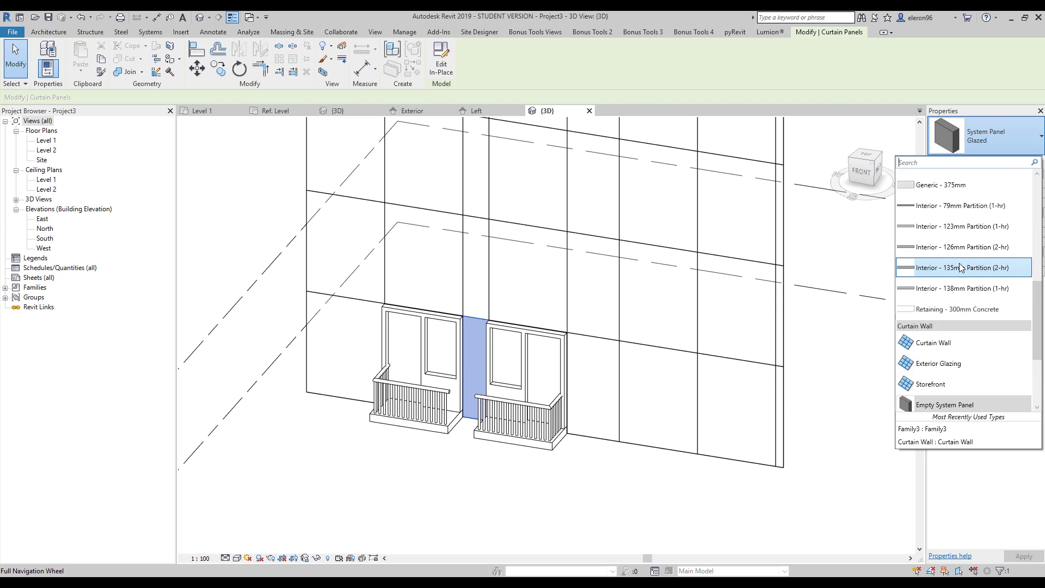
left_click(959, 294)
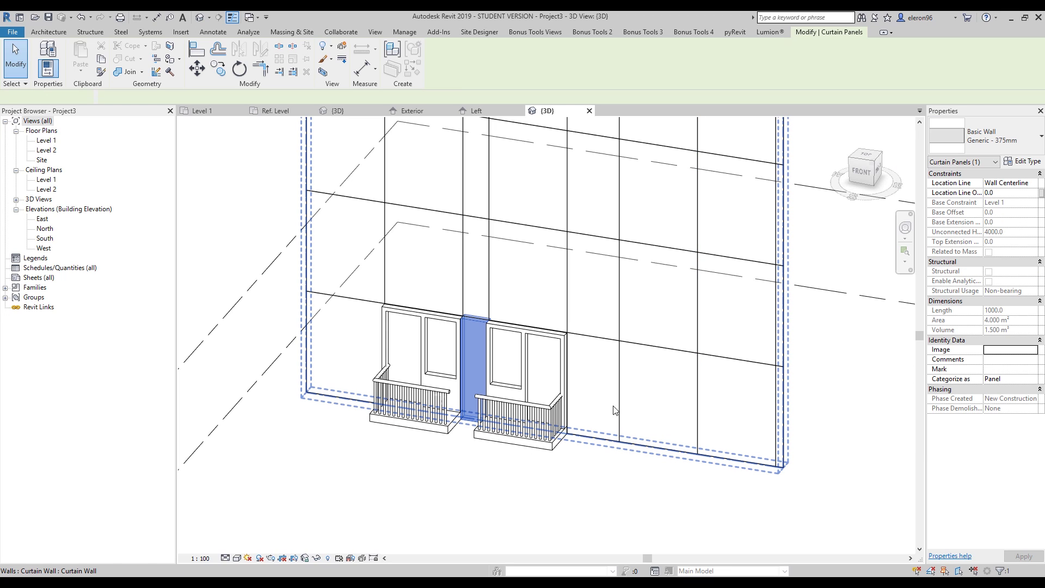
Set the structure layer thickness of the Generic - 375mm wall type to 2000.
middle_click_drag(508, 444, 481, 445, "shift")
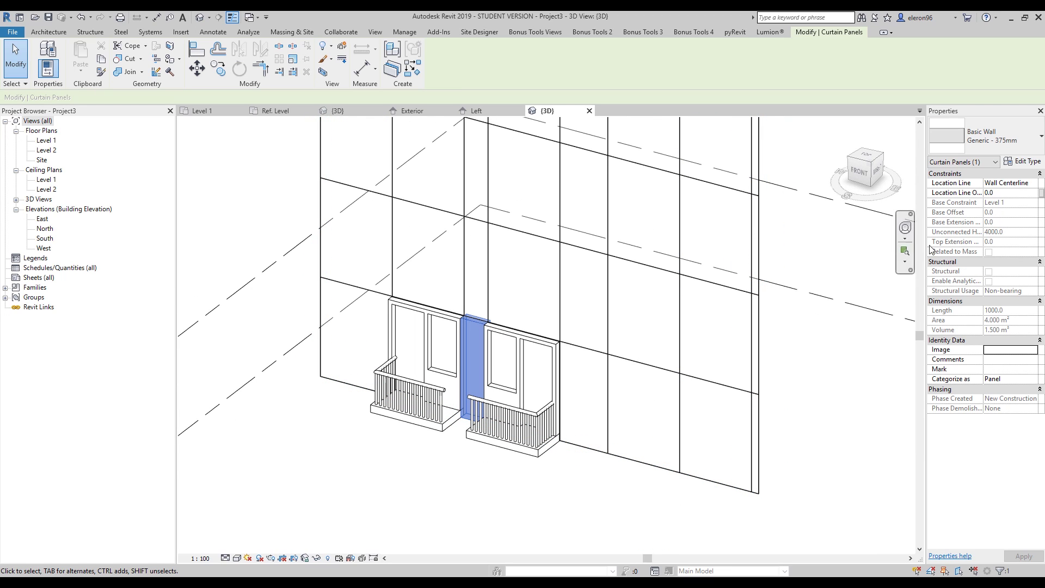
left_click(1025, 161)
left_click(760, 224)
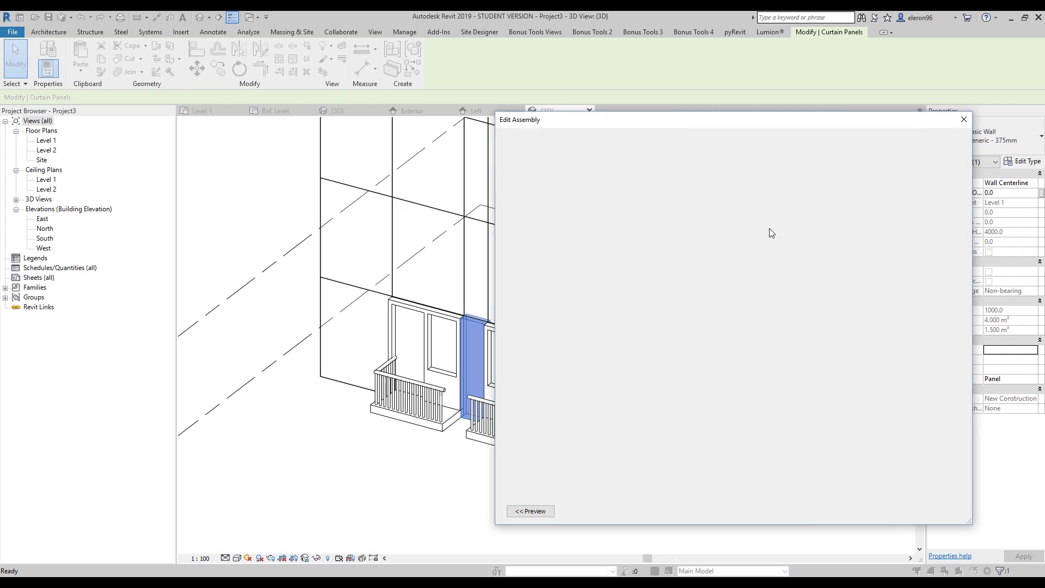
left_click(775, 224)
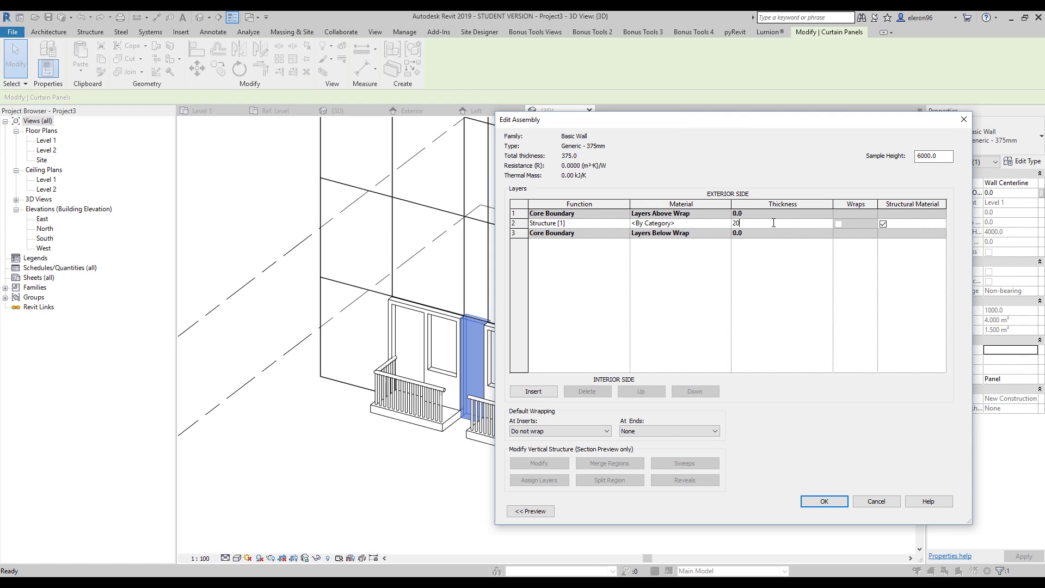
left_click(825, 499)
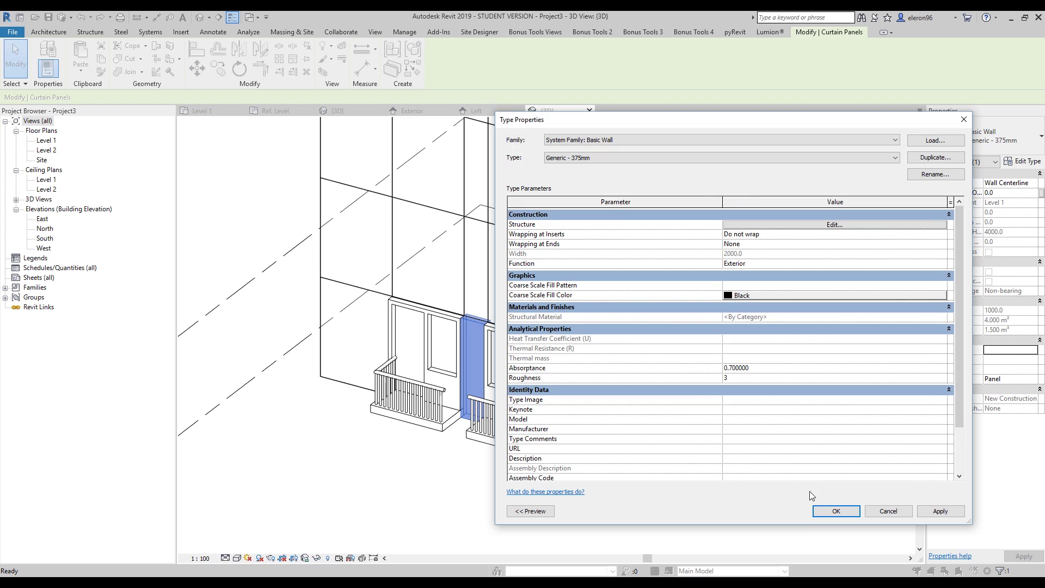
left_click(815, 512)
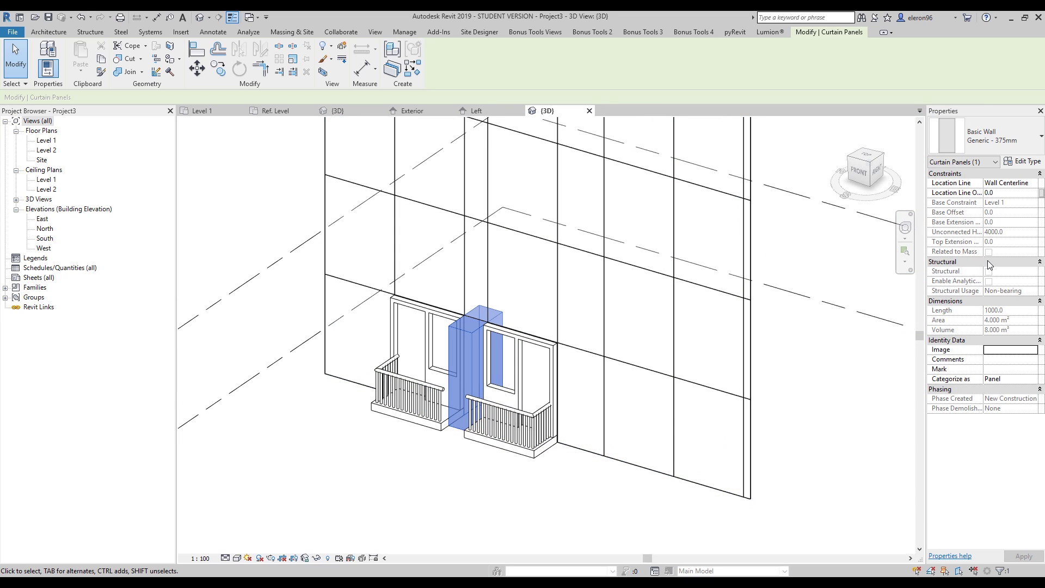
Set the location line offset of the wall panel between the balconies to -600.
left_click(1011, 194)
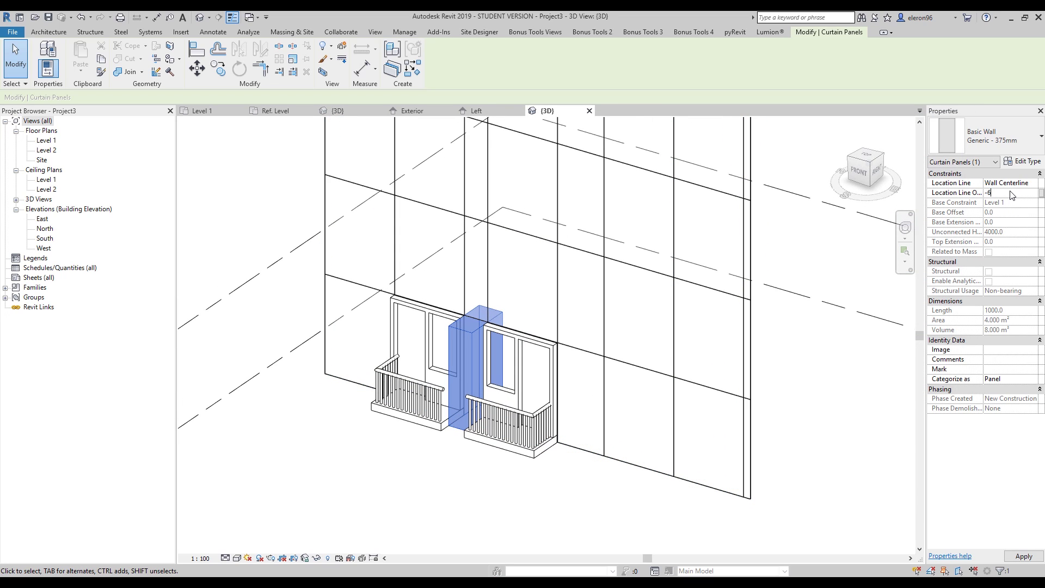
type("-600")
key("Return")
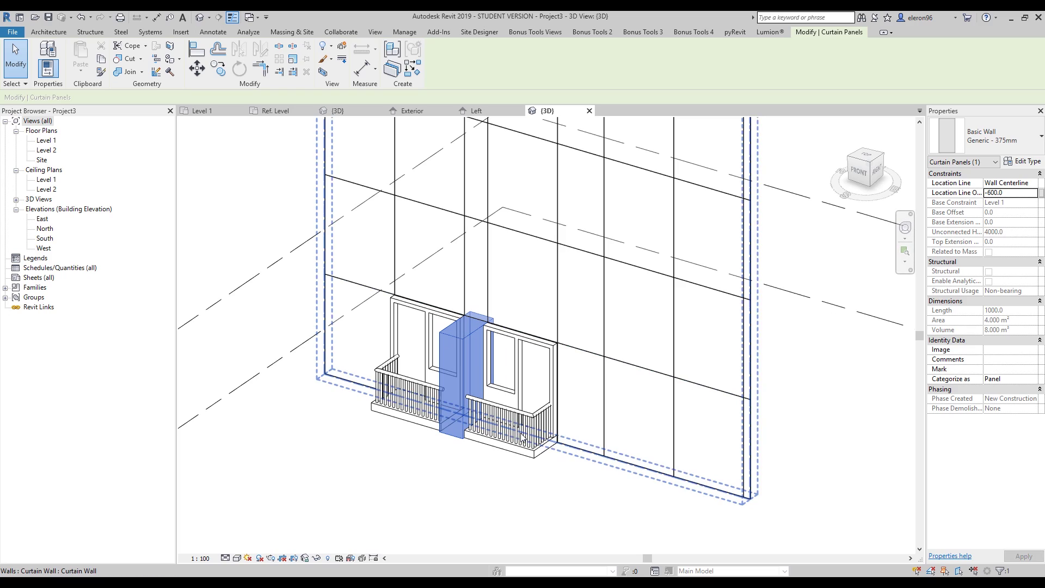
middle_click_drag(625, 409, 472, 447, "shift")
key("Escape")
Remove the horizontal grid segment above the wall panel between the balconies so the wall spans two rows.
middle_click_drag(387, 459, 520, 415, "shift")
scroll(466, 298, "up", 2)
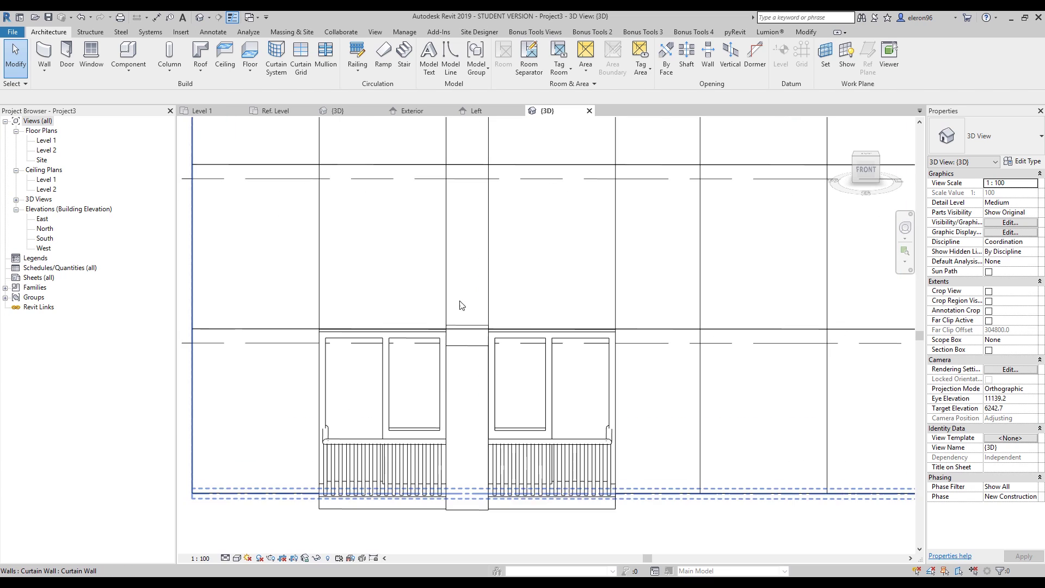
left_click(474, 333)
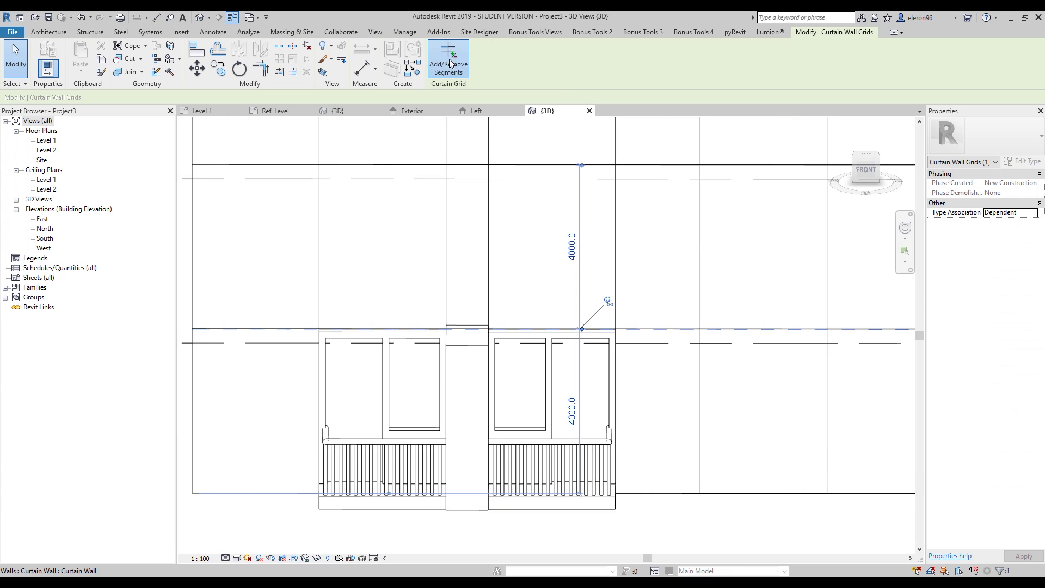
left_click(474, 330)
scroll(512, 317, "down", 2)
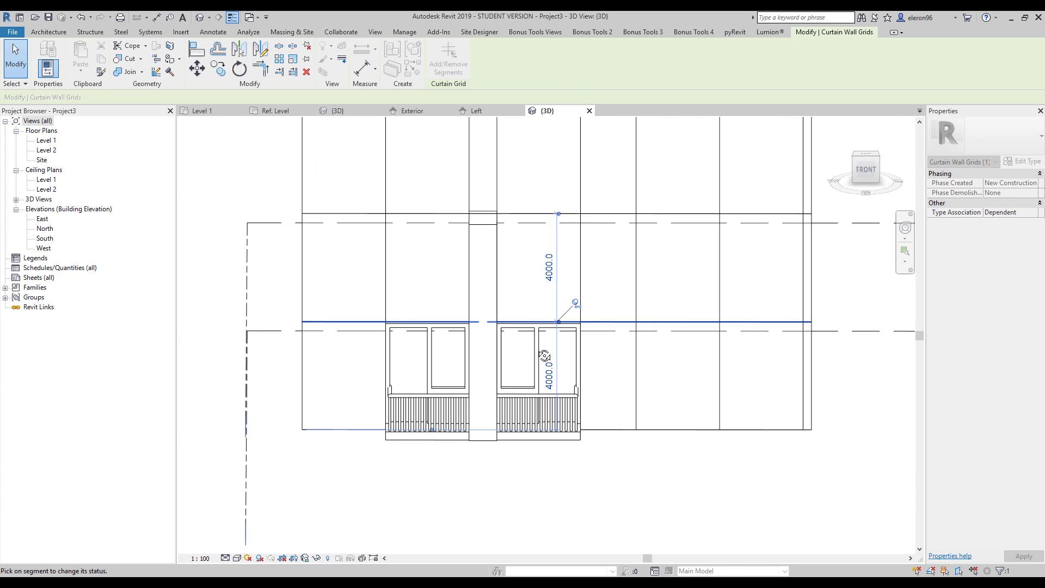
middle_click_drag(544, 355, 509, 332, "shift")
scroll(555, 321, "up", 2)
key("Escape")
Change the second-row glazed panels on both sides of the projecting wall to the Family3 balcony type.
middle_click_drag(553, 468, 569, 289, "shift")
left_click(570, 285)
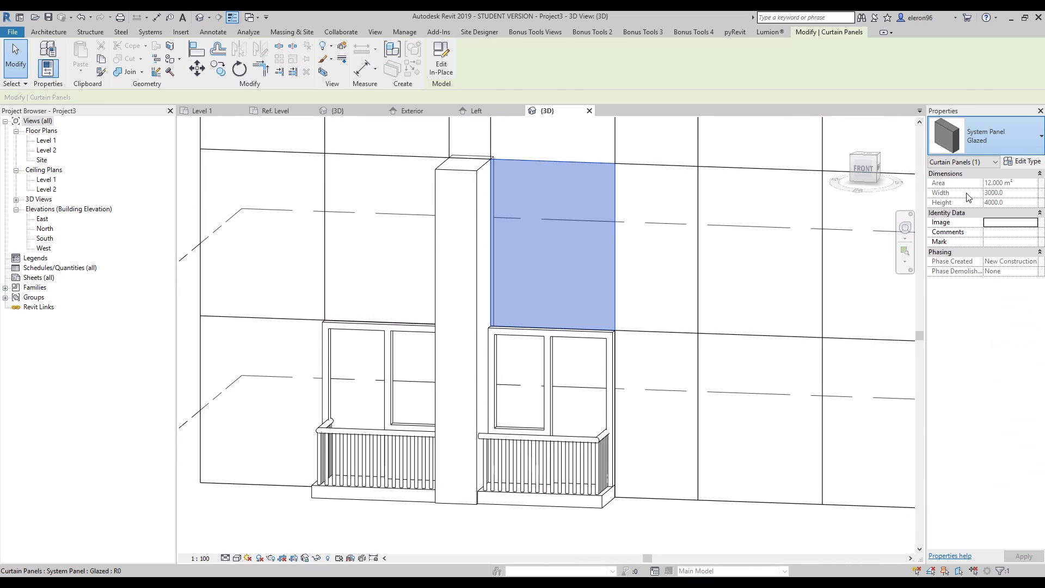
left_click(985, 136)
left_click(938, 319)
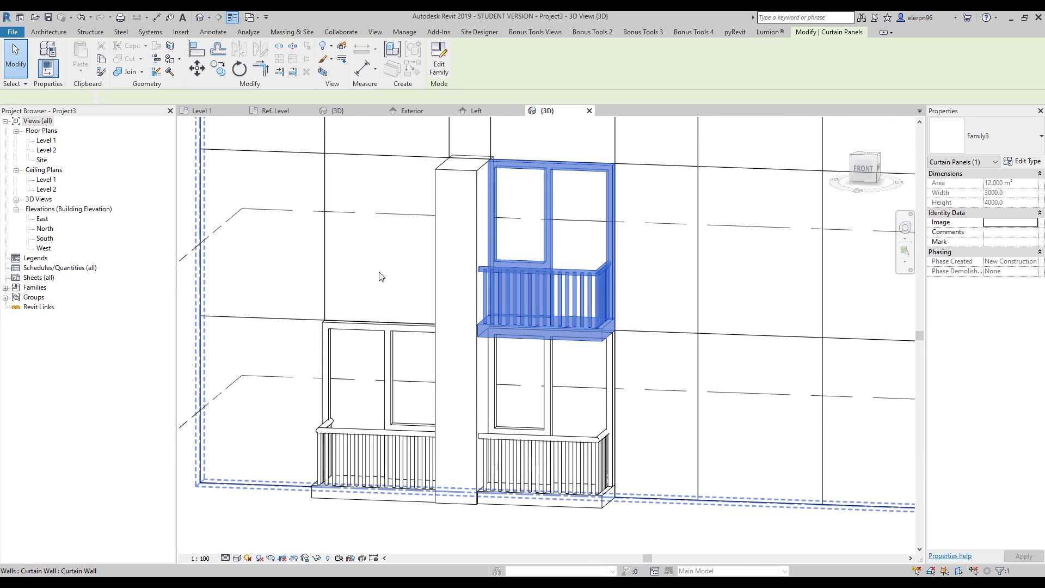
left_click(448, 250)
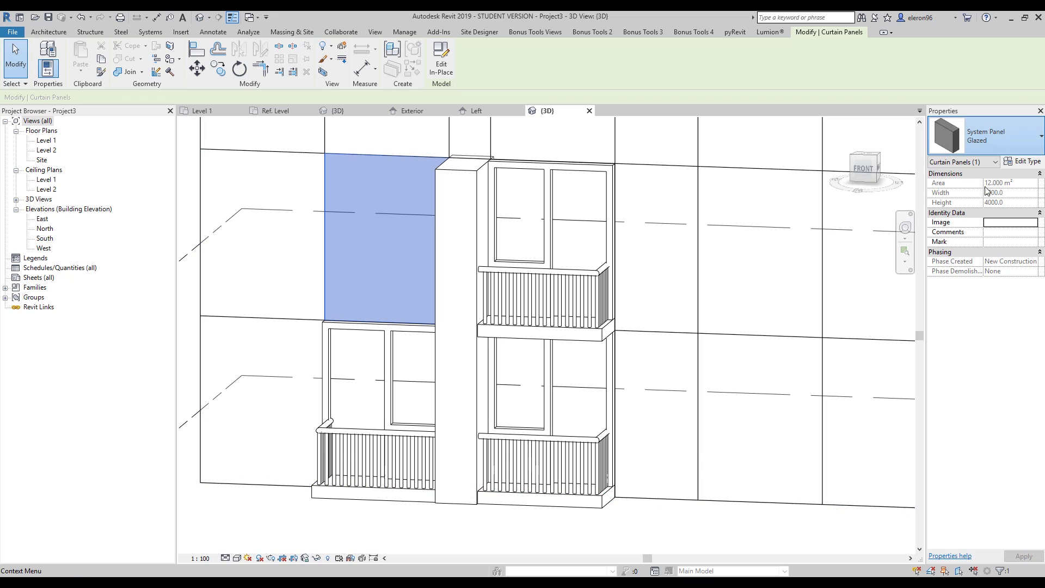
left_click(978, 139)
left_click(941, 319)
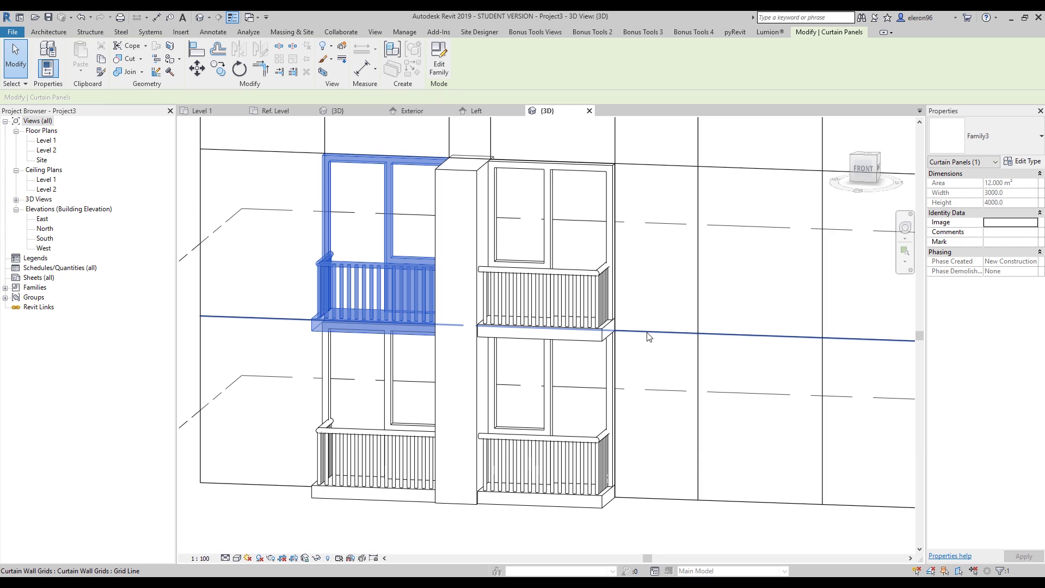
key("Escape")
Move the vertical grid line on the right side of the projecting wall to narrow the wall to about 400.
scroll(653, 339, "down", 2)
middle_click_drag(672, 348, 706, 351, "shift")
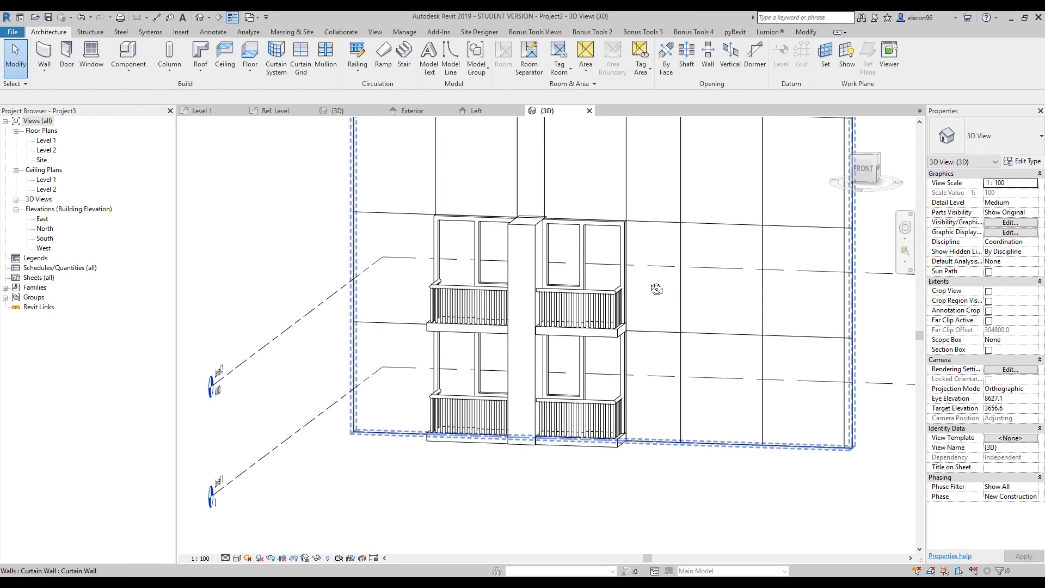
middle_click_drag(657, 289, 572, 289, "shift")
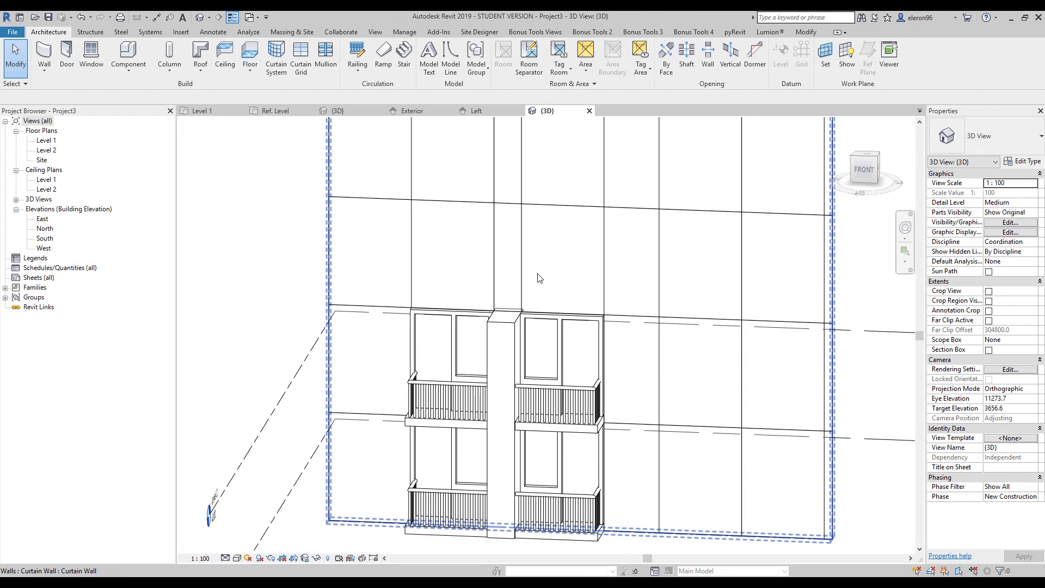
left_click(526, 282)
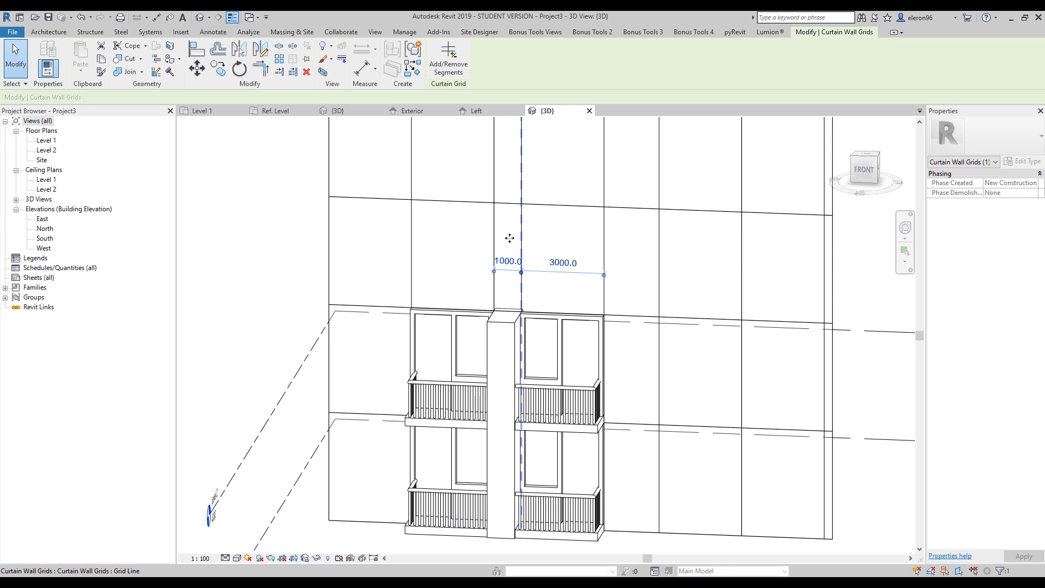
left_click_drag(510, 238, 507, 240)
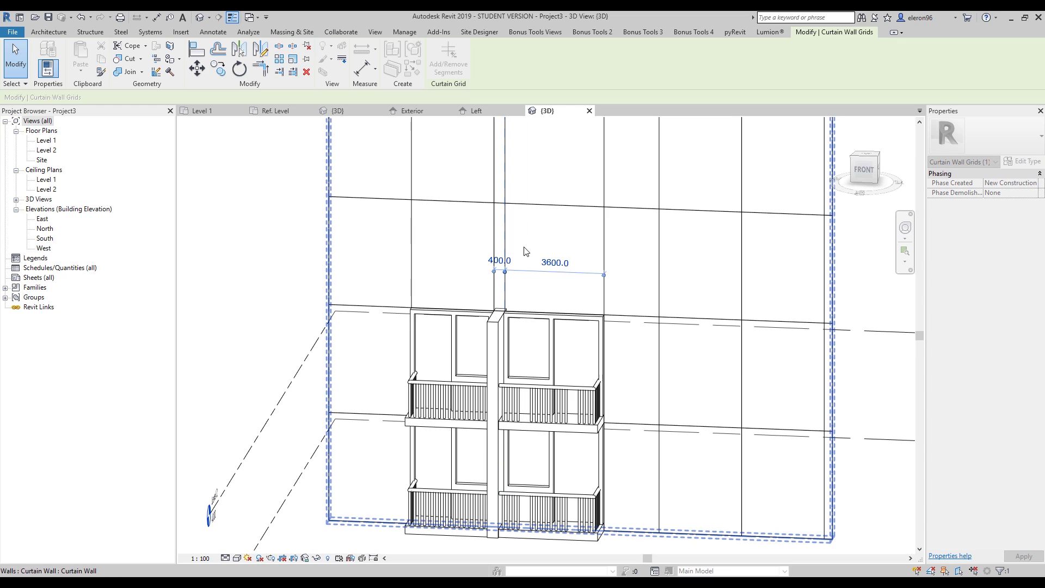
Set the distance from the projecting wall's right-hand vertical grid line to the next grid line on its right to 3000.
middle_click_drag(571, 322, 527, 344, "shift")
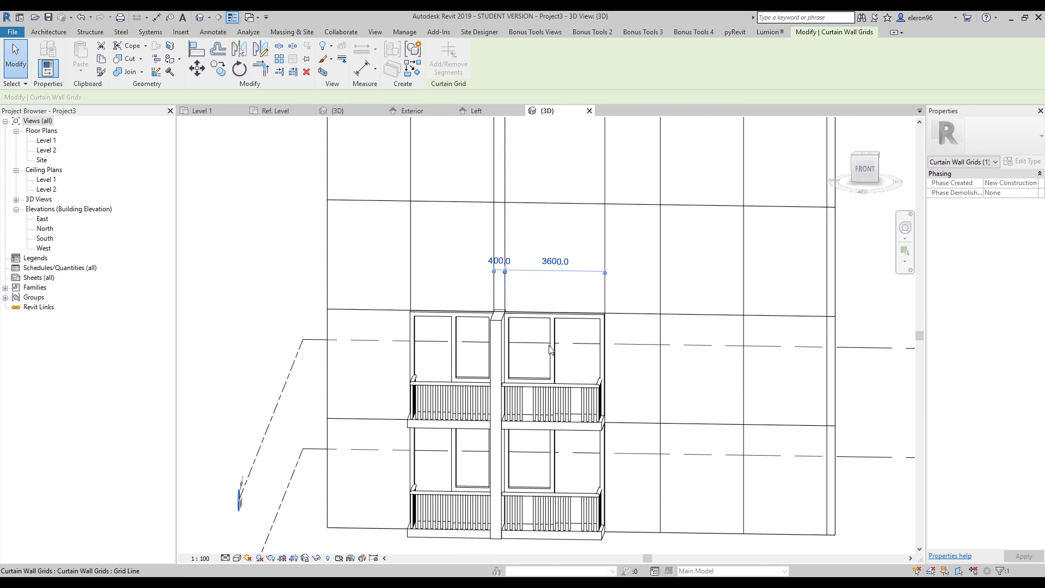
left_click(555, 262)
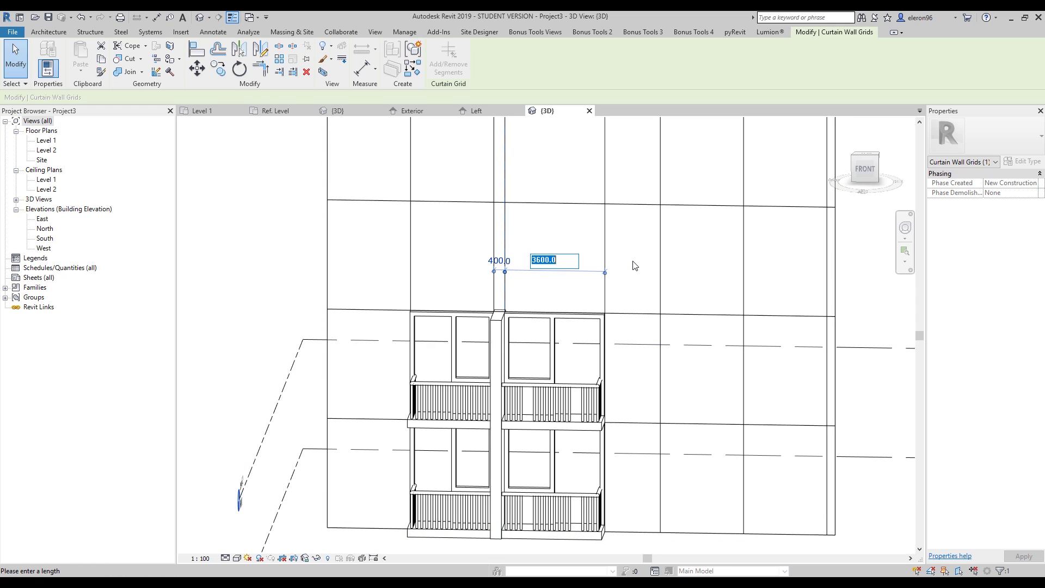
type("3000")
key("Return")
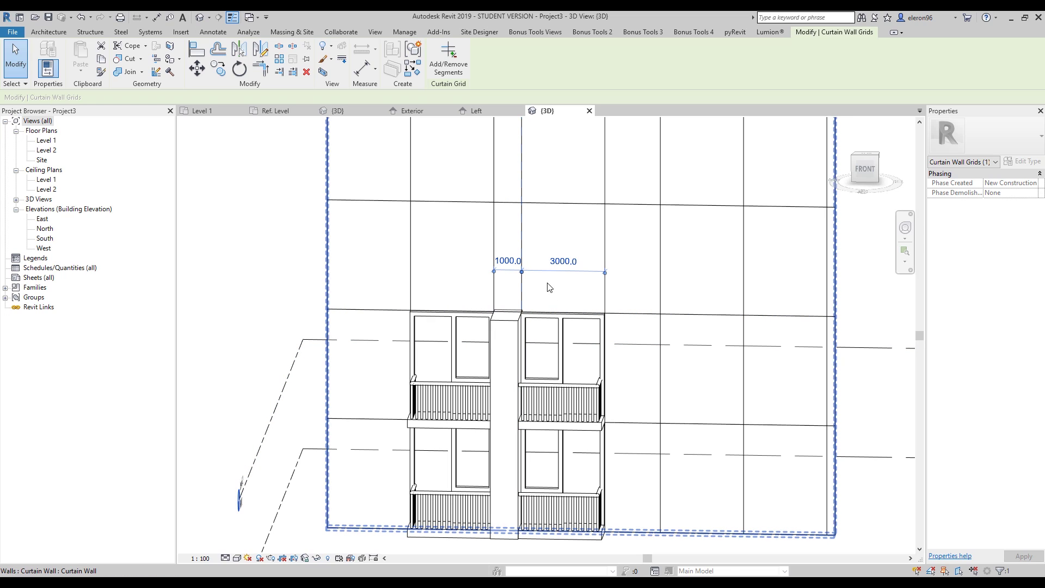
Try a 4000 distance from the projecting wall's right-hand vertical grid line to the next grid line on its right.
left_click(559, 261)
type("400")
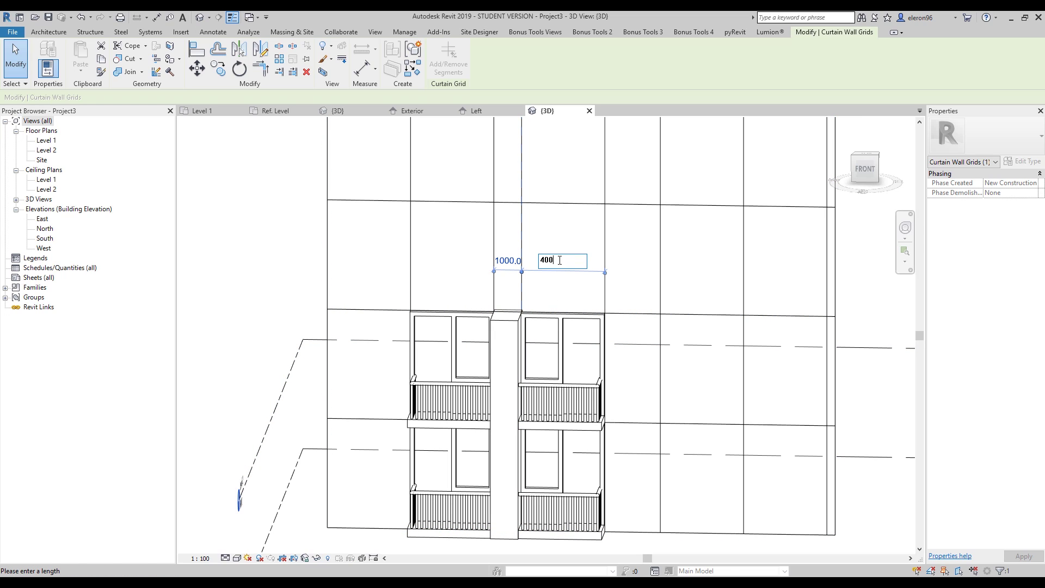
type("0")
key("Return")
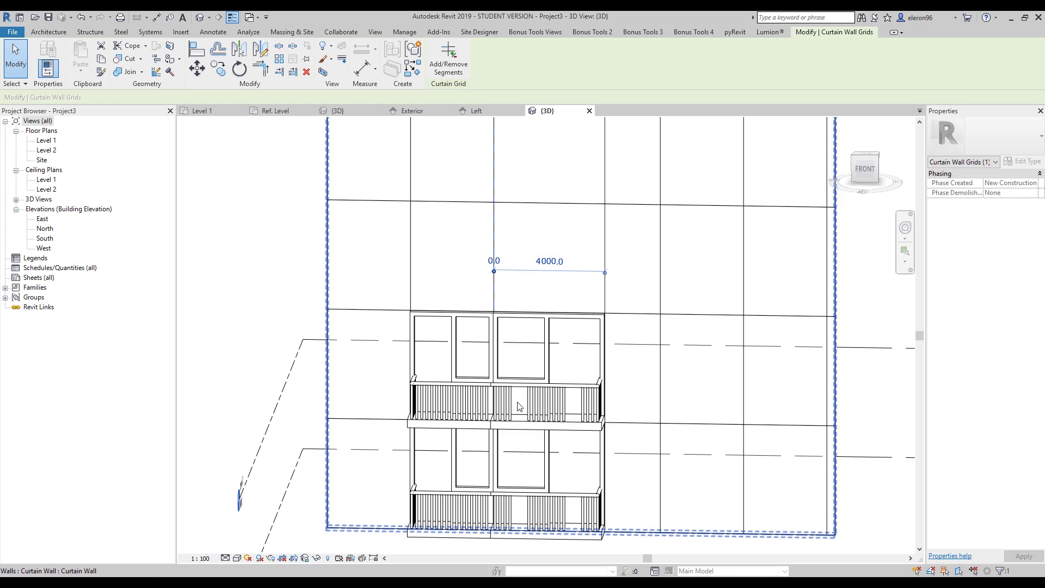
key("Escape")
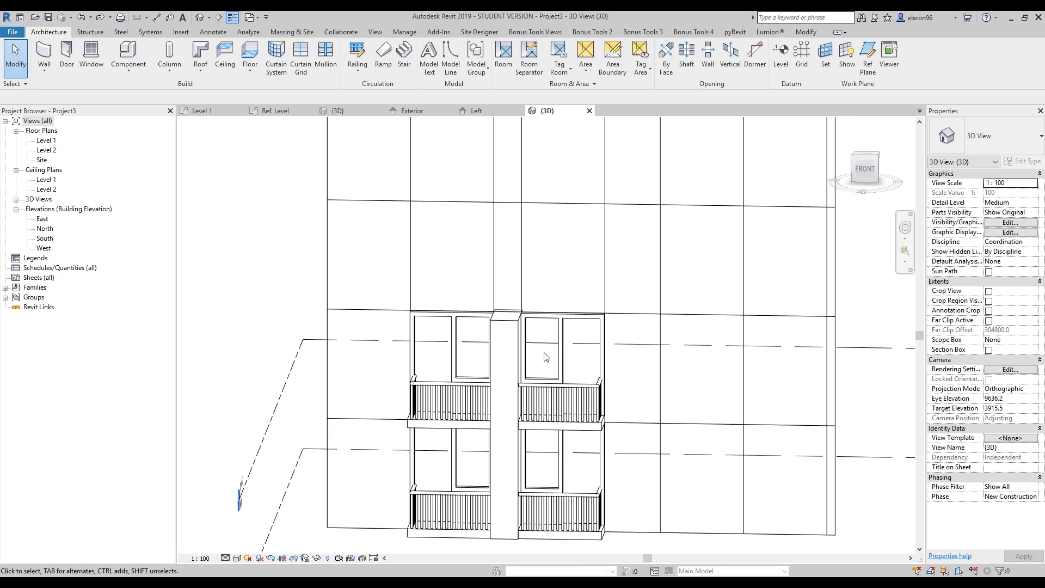
key("Tab")
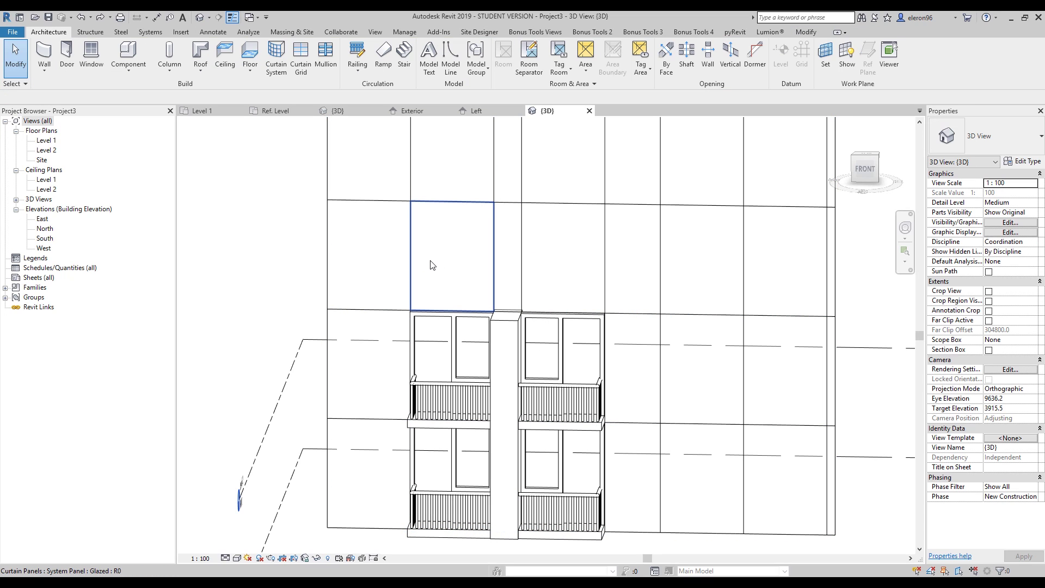
left_click(419, 264)
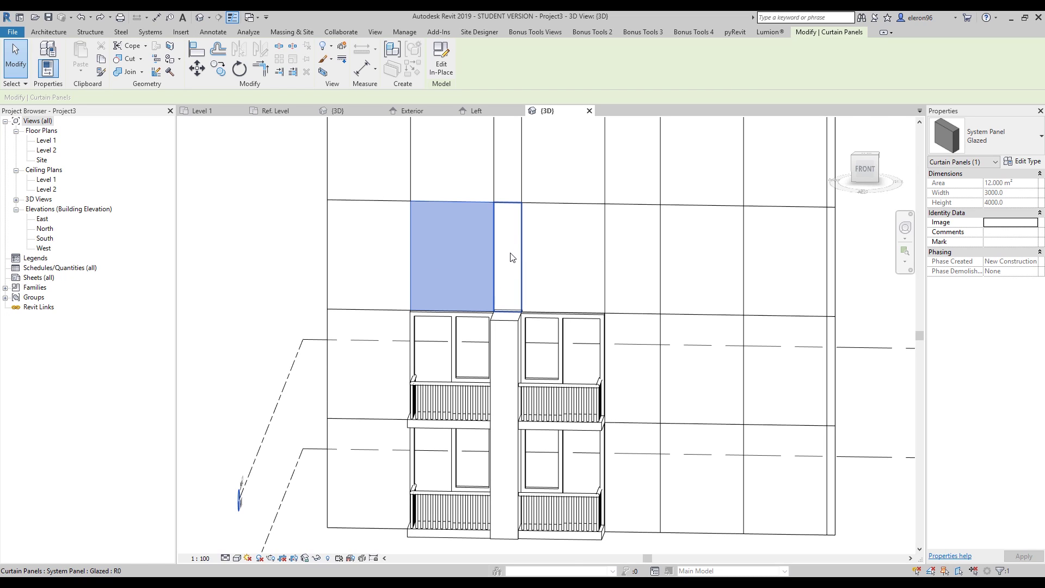
middle_click_drag(512, 258, 466, 304, "shift")
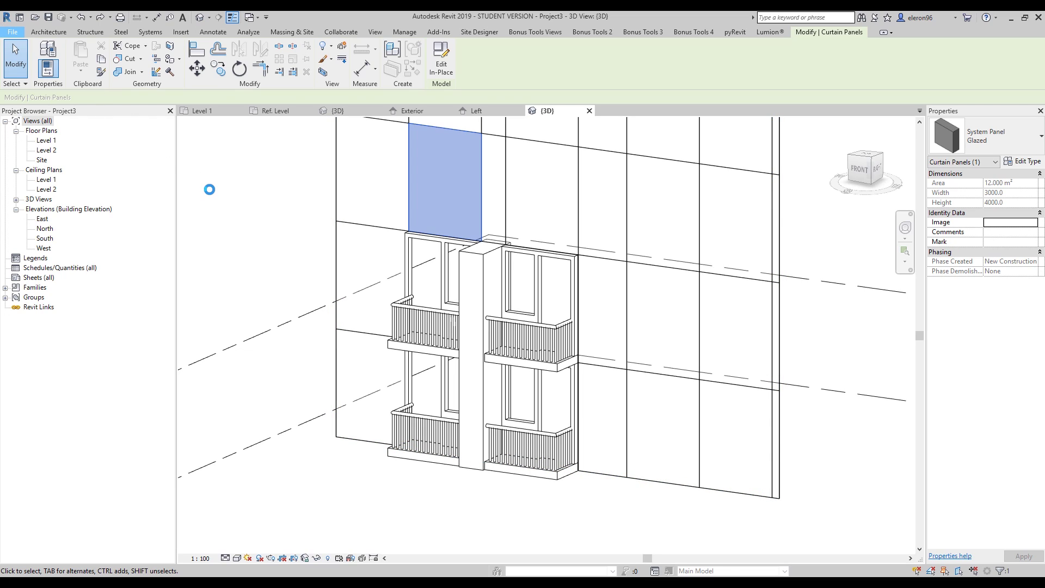
Open the recent project Balcony facade.rvt and examine its repeated balconies and projecting walls up close in 3D.
key("alt+f")
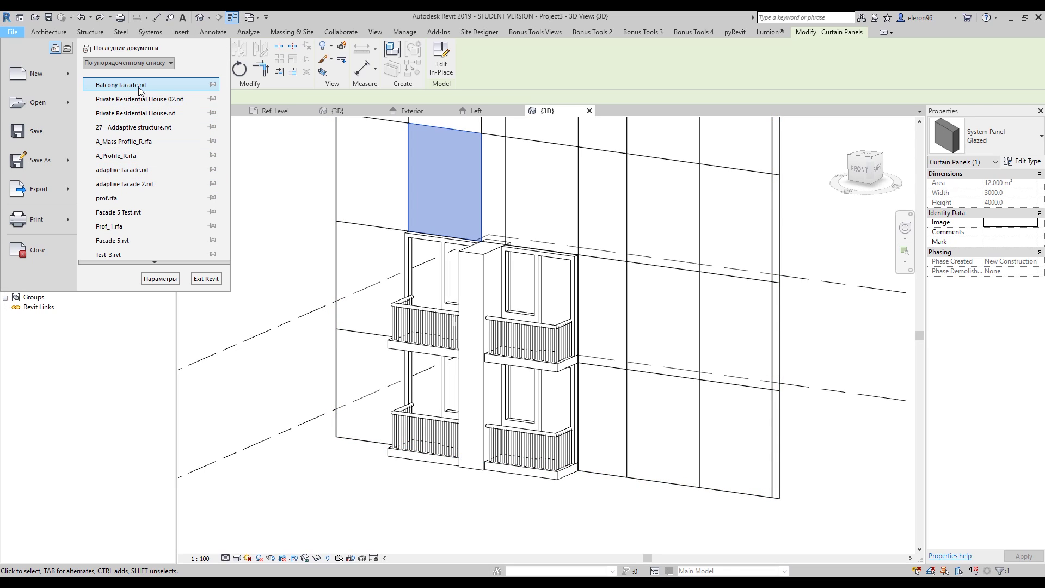
key("Escape")
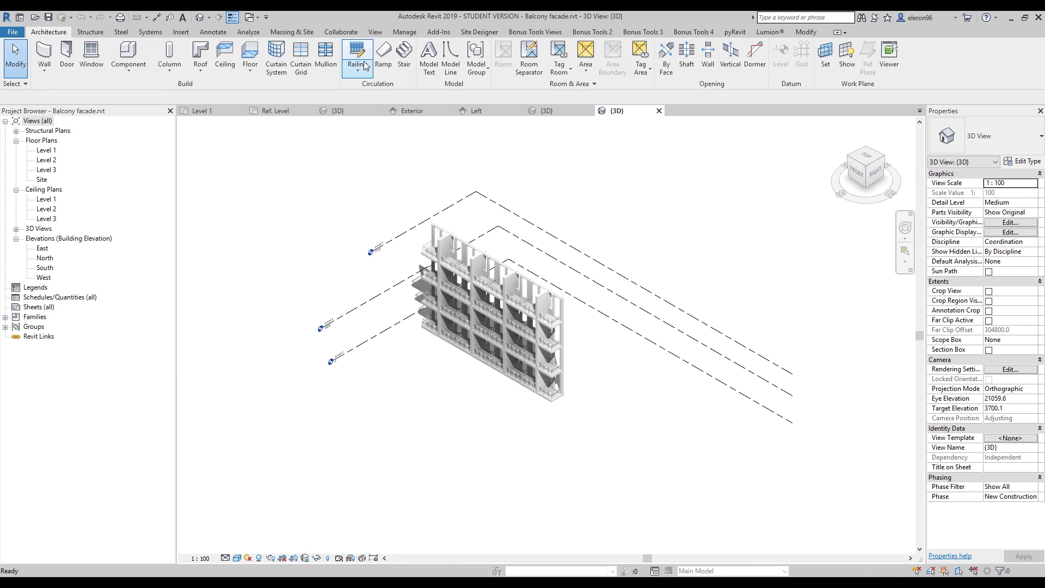
scroll(484, 319, "up", 5)
scroll(484, 319, "up", 2)
middle_click_drag(531, 275, 429, 293)
scroll(430, 293, "down", 6)
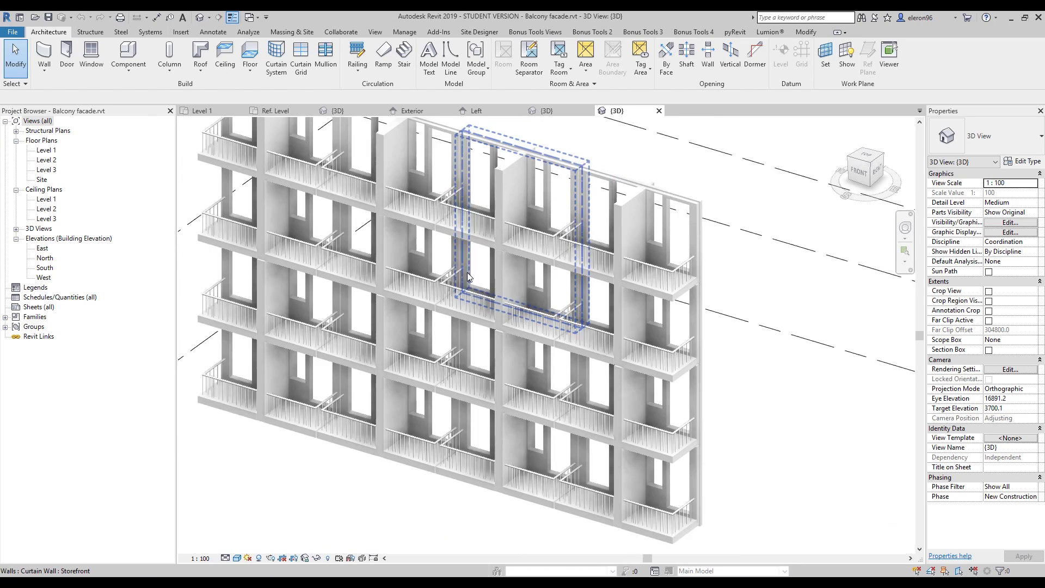